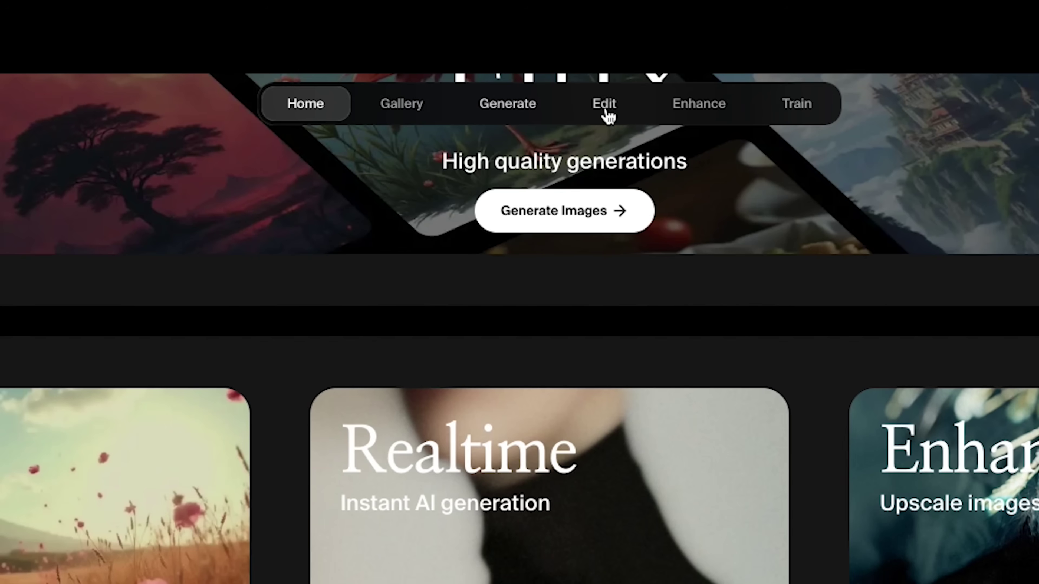
- Sketch a dark-red tree with a branch, paste in the car prompt, and browse brush colours and models
mouse_move(255, 181)
mouse_down()
mouse_move(229, 427)
mouse_move(265, 425)
mouse_move(303, 198)
mouse_up()
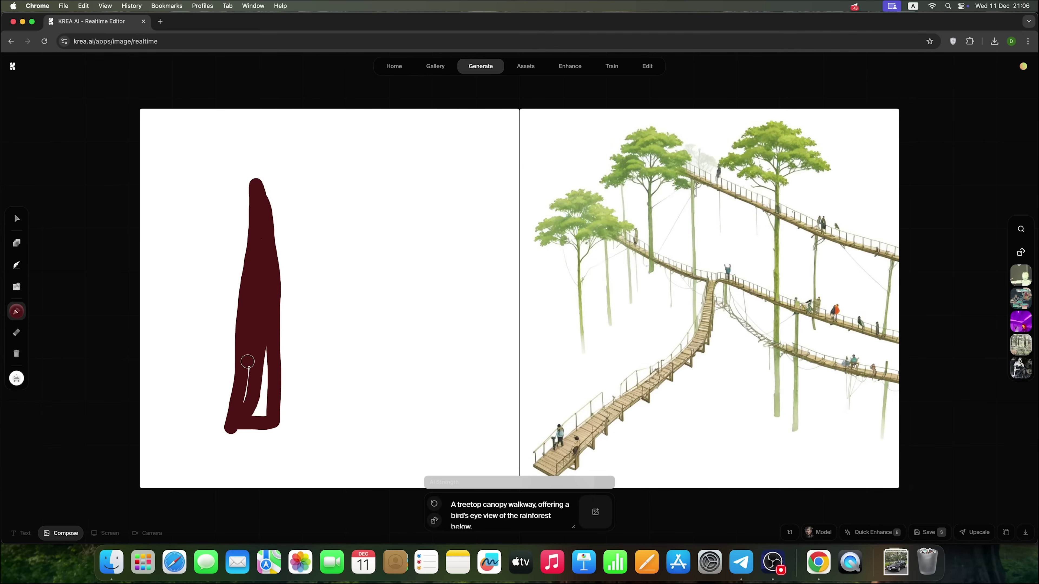
key(super+a)
text(black volkswagen bora 1999 with number BM 5108 AT under tree in park background)
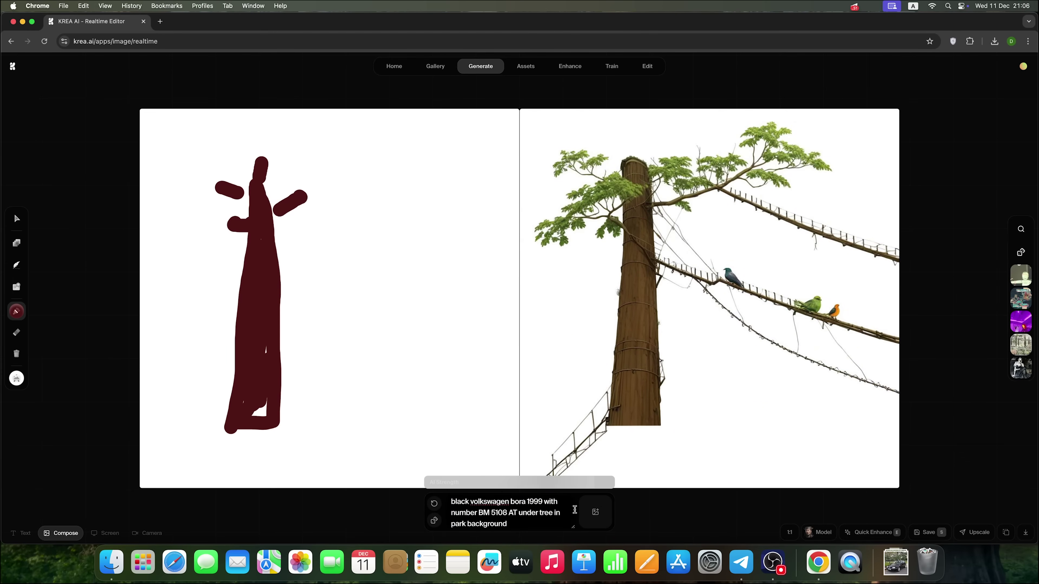
drag(276, 241, 378, 203)
click(16, 311)
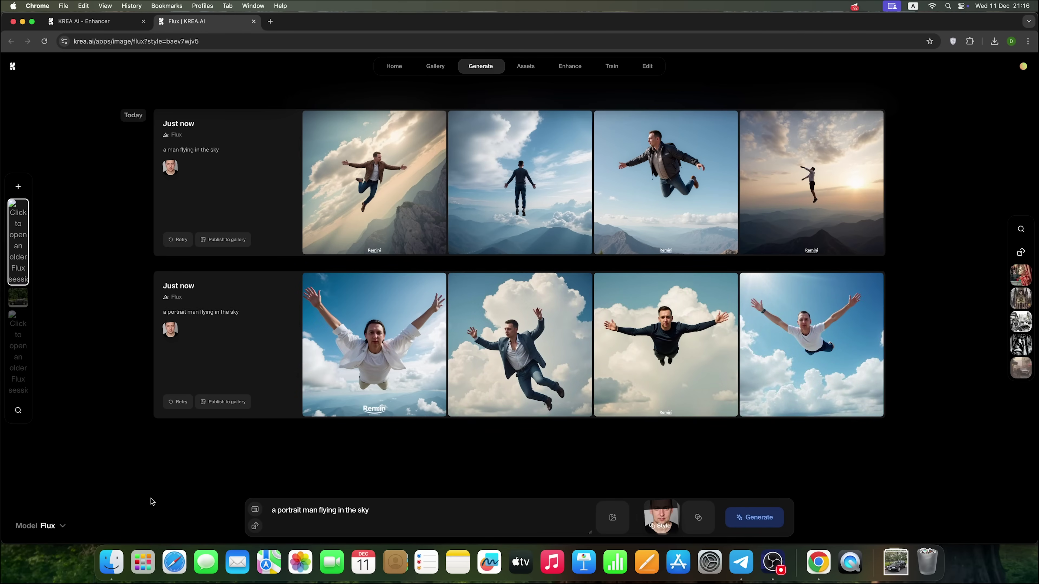
click(45, 525)
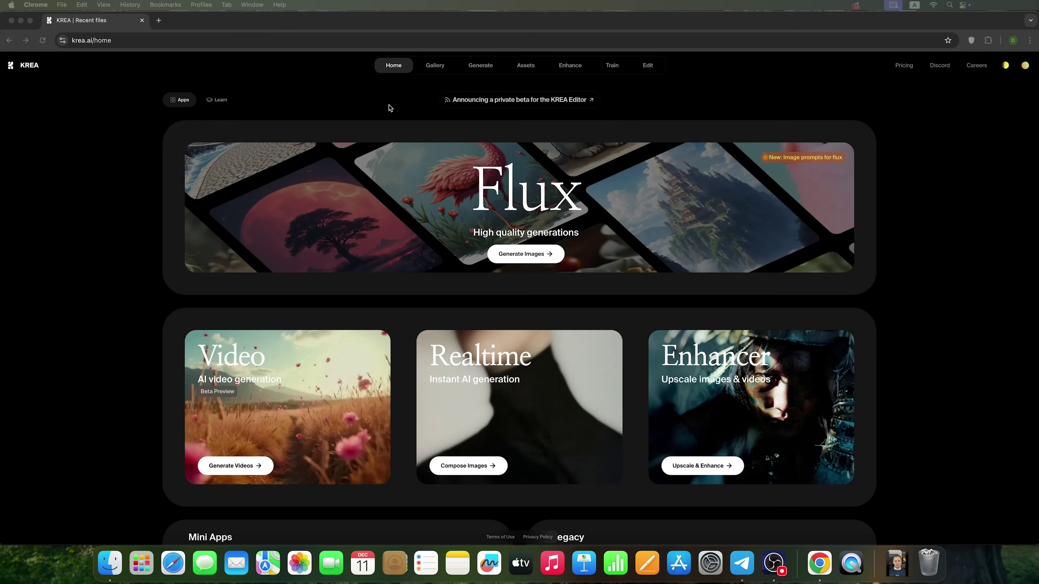
click(112, 40)
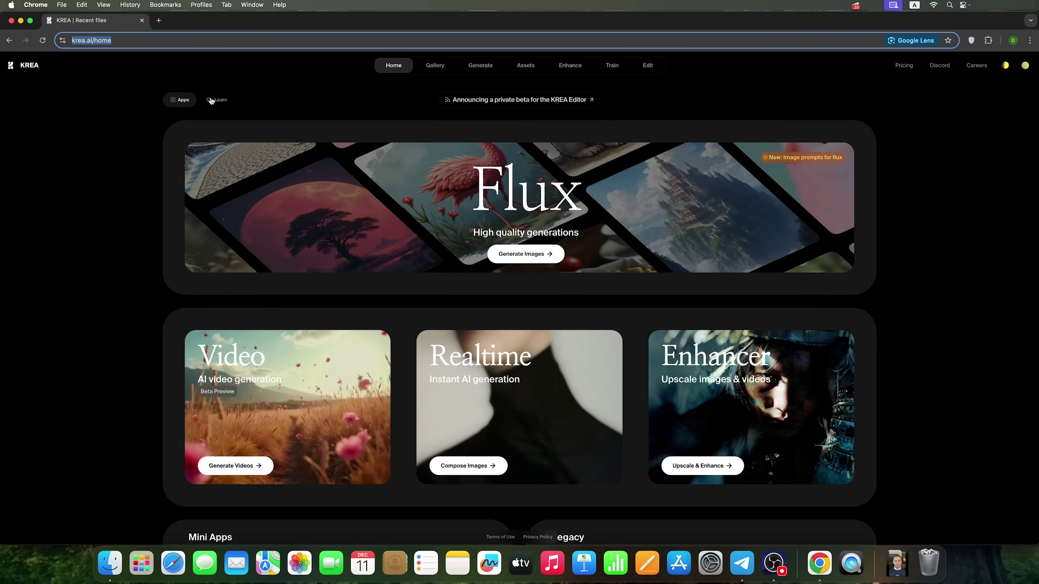
scroll(470, 197, down, 1)
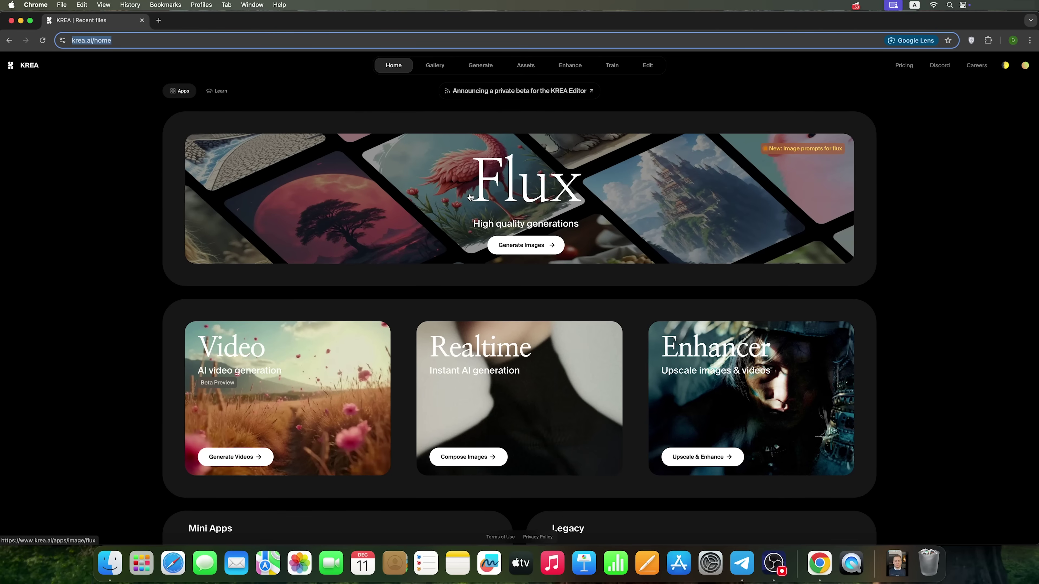
click(221, 92)
scroll(413, 235, down, 5)
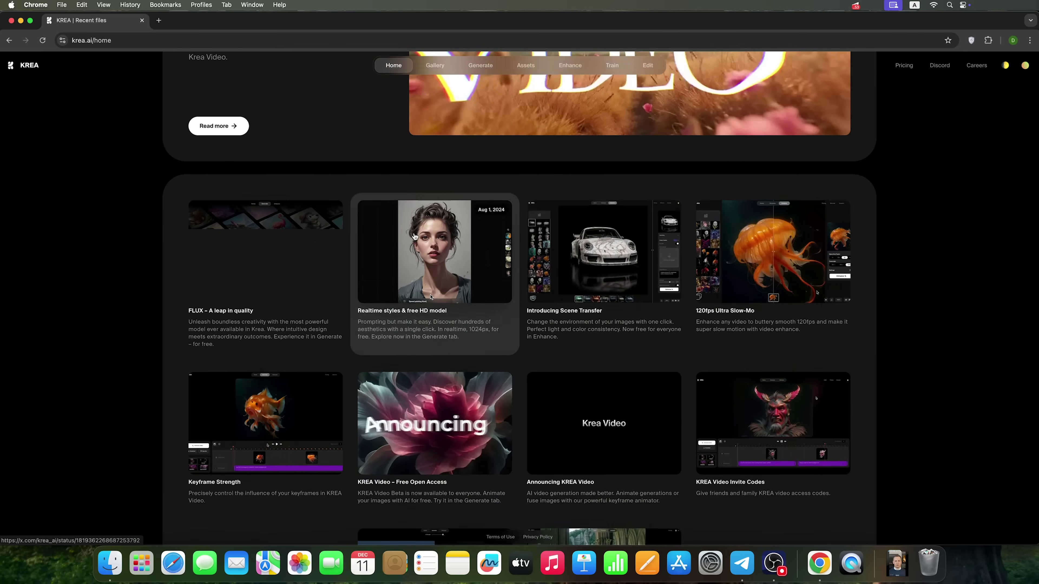
scroll(414, 236, down, 10)
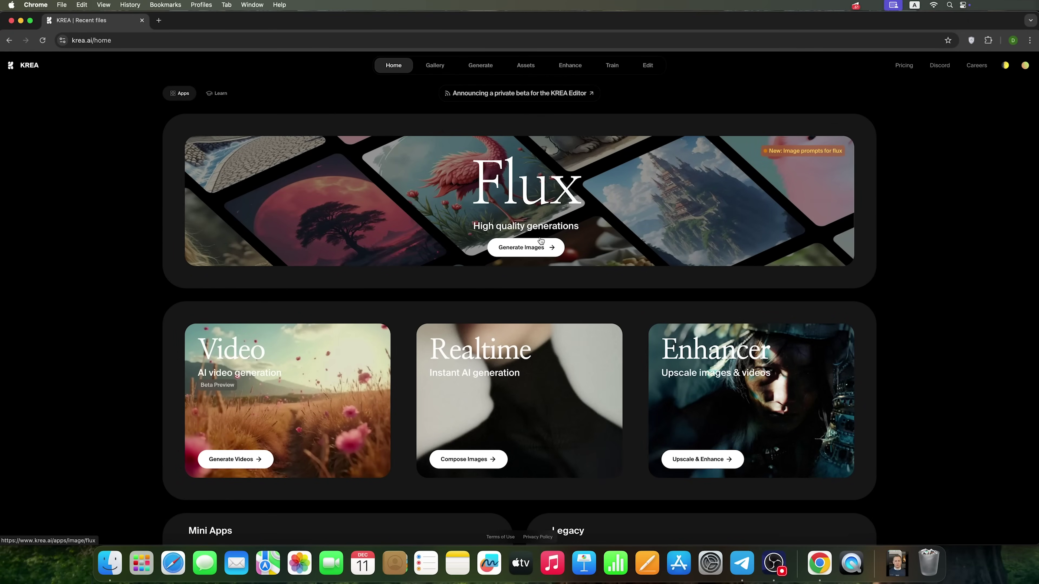
scroll(541, 241, down, 2)
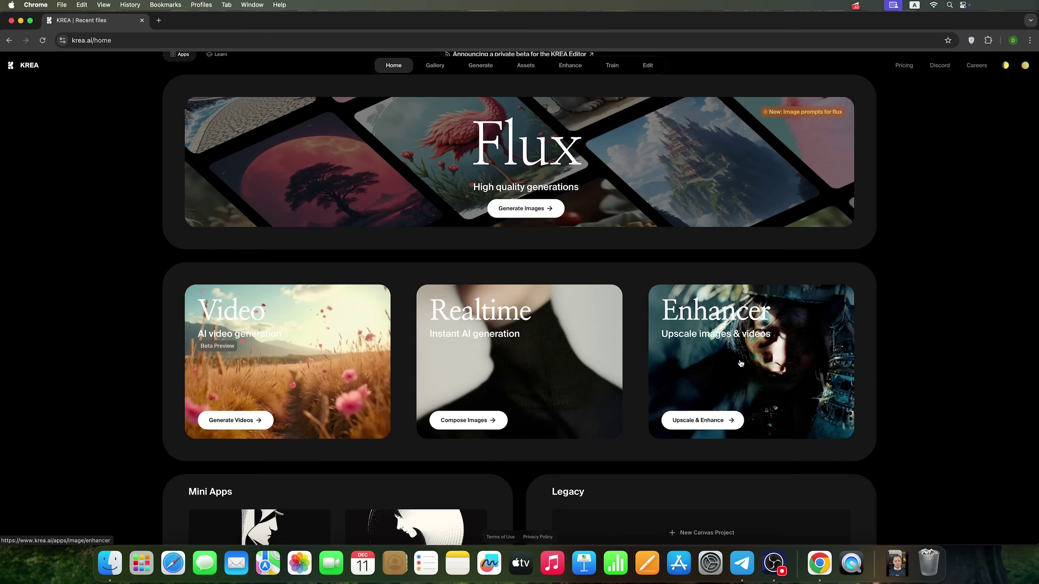
scroll(740, 363, down, 3)
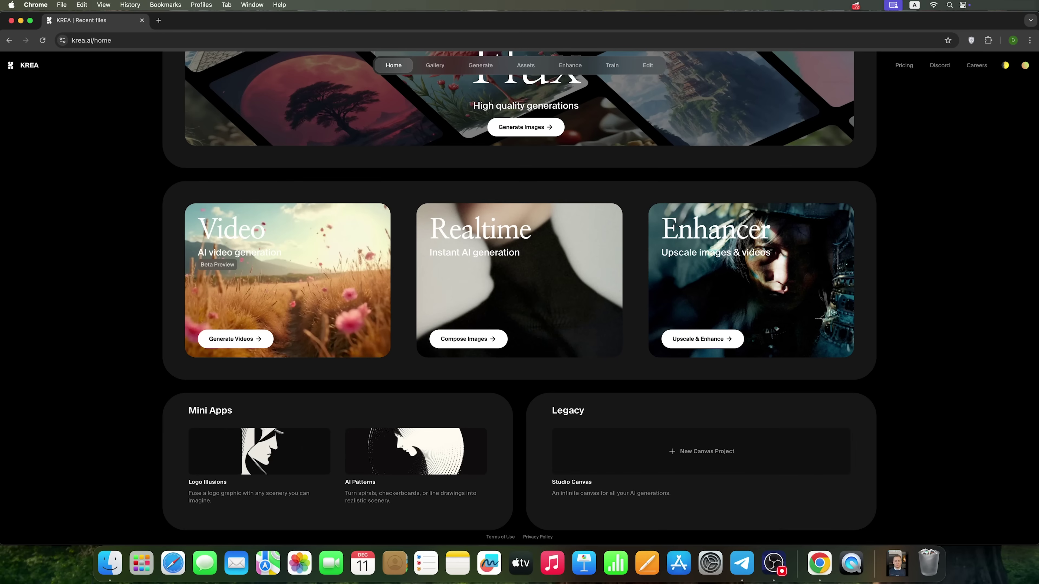
scroll(580, 224, up, 3)
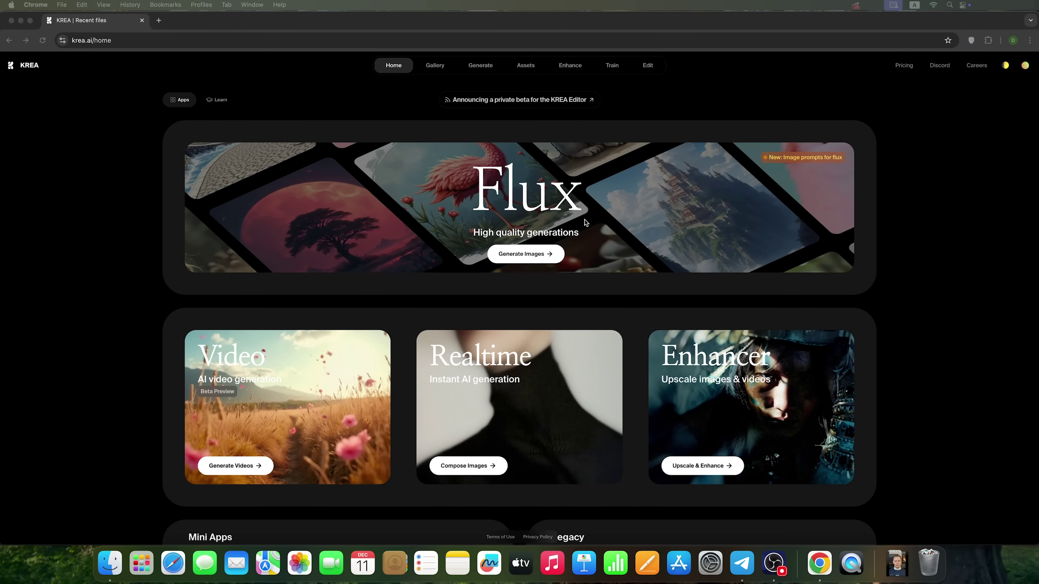
- Open the Flux image generator and look through the Model dropdown list
click(514, 253)
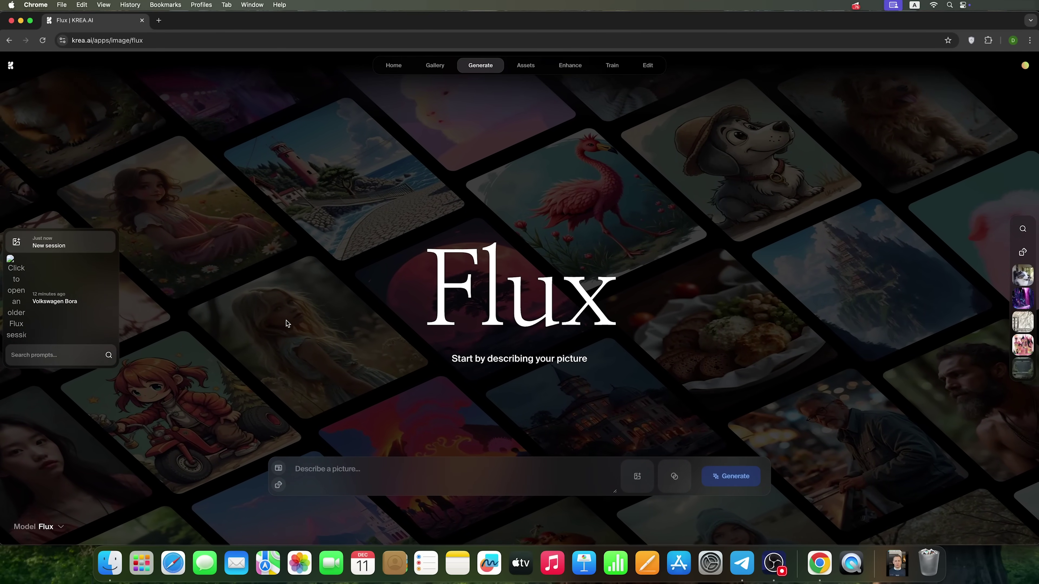
click(59, 528)
click(59, 528)
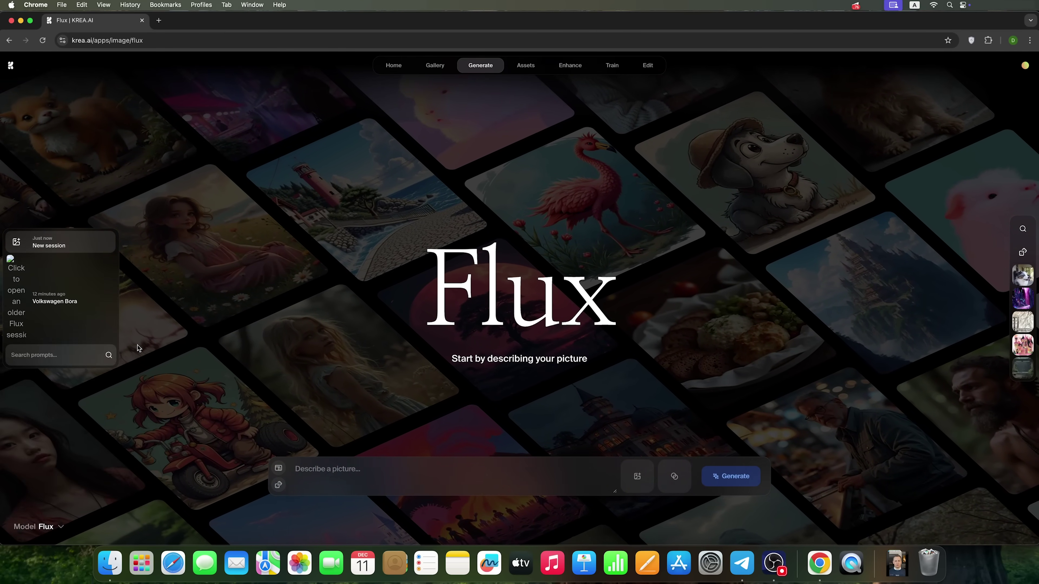
click(56, 528)
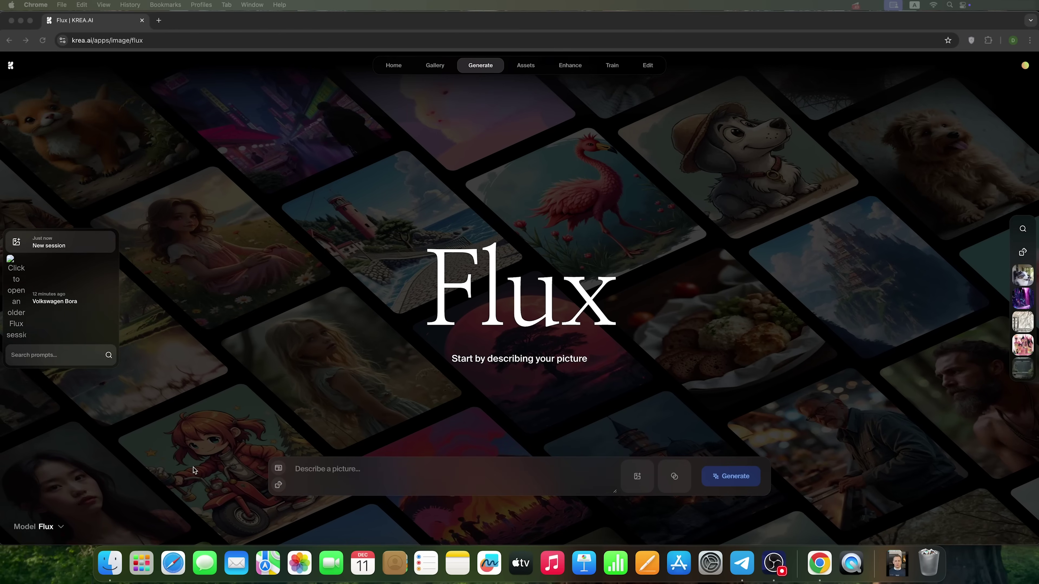
- Try Random Prompt twice, then replace it with the black 1999 Volkswagen Bora prompt
click(279, 486)
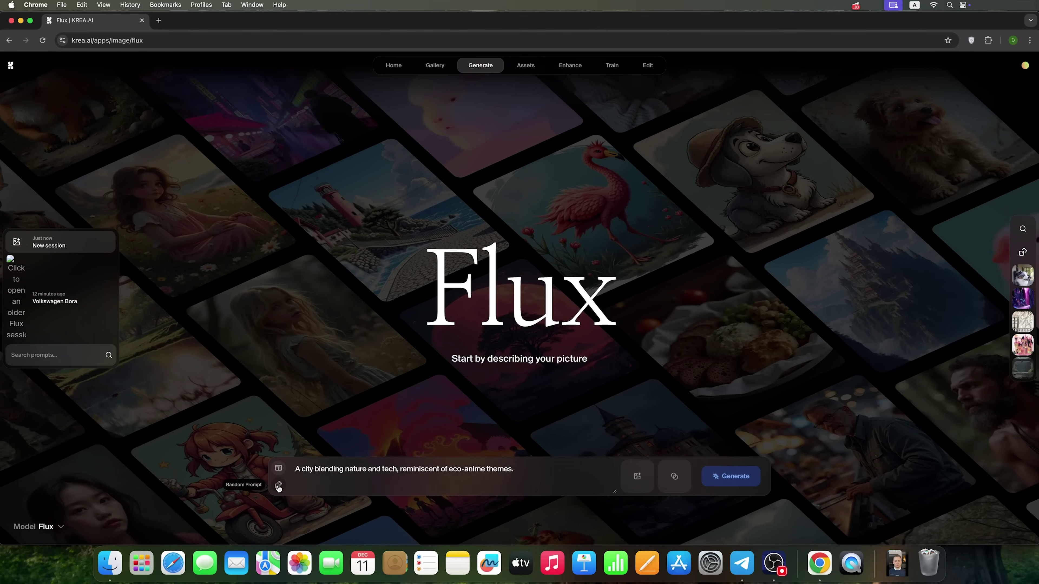
click(278, 485)
key(super+a)
text(black volkswagen bora 1999 with number BM 5108 AT under tree in park background)
- Generate the first four Bora images, then revise the prompt to describe a sedan
click(730, 475)
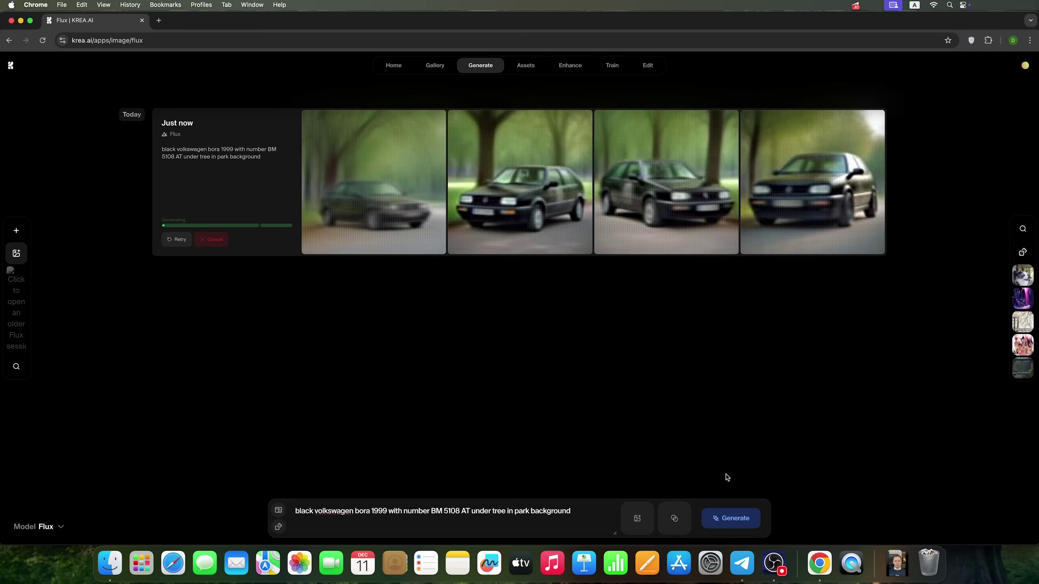
click(278, 510)
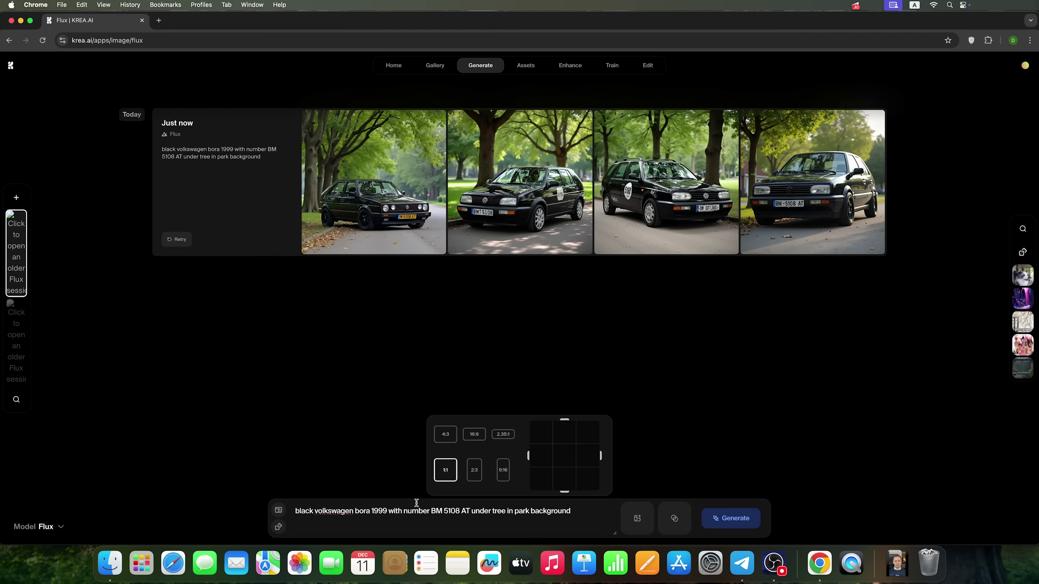
click(406, 504)
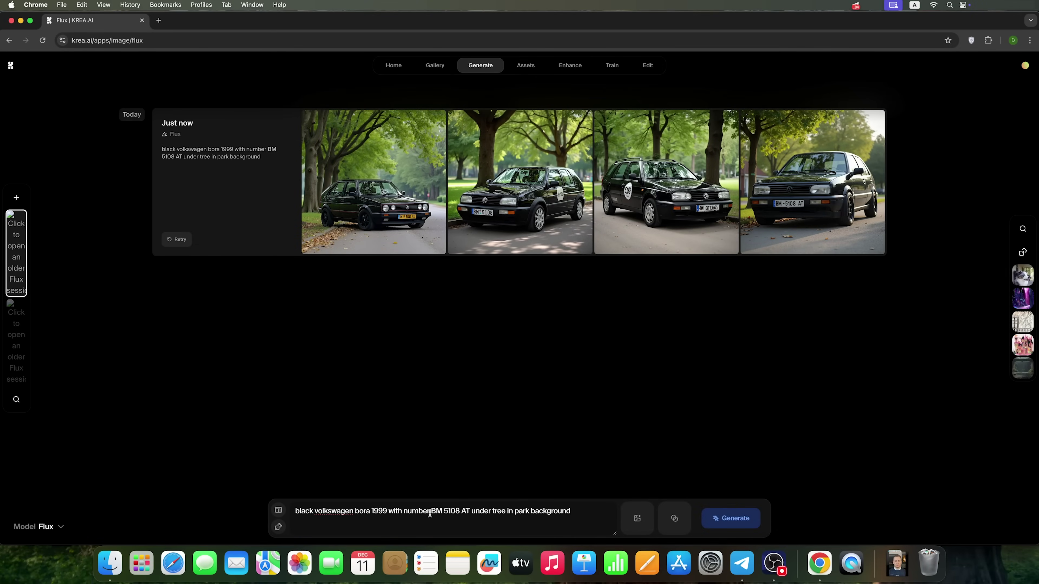
drag(430, 514, 467, 511)
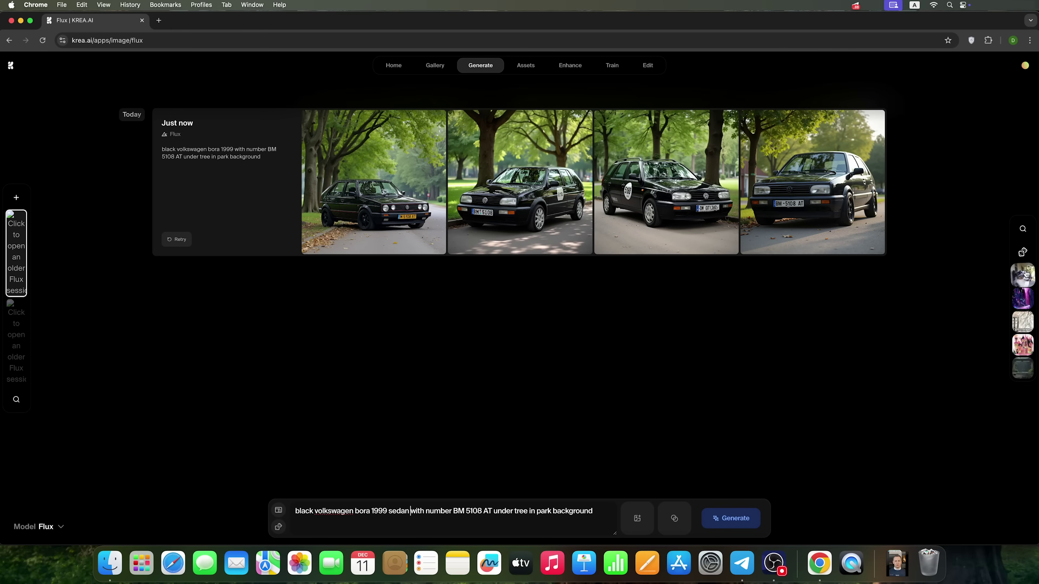
- Add a right-strip thumbnail as a Style reference and generate two sets of sedan images
click(1026, 282)
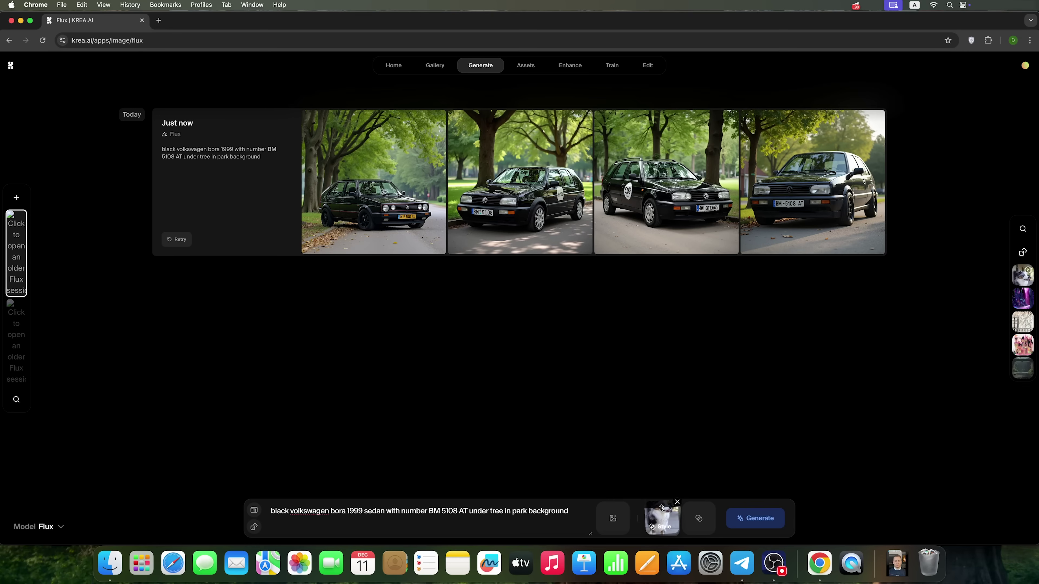
click(763, 522)
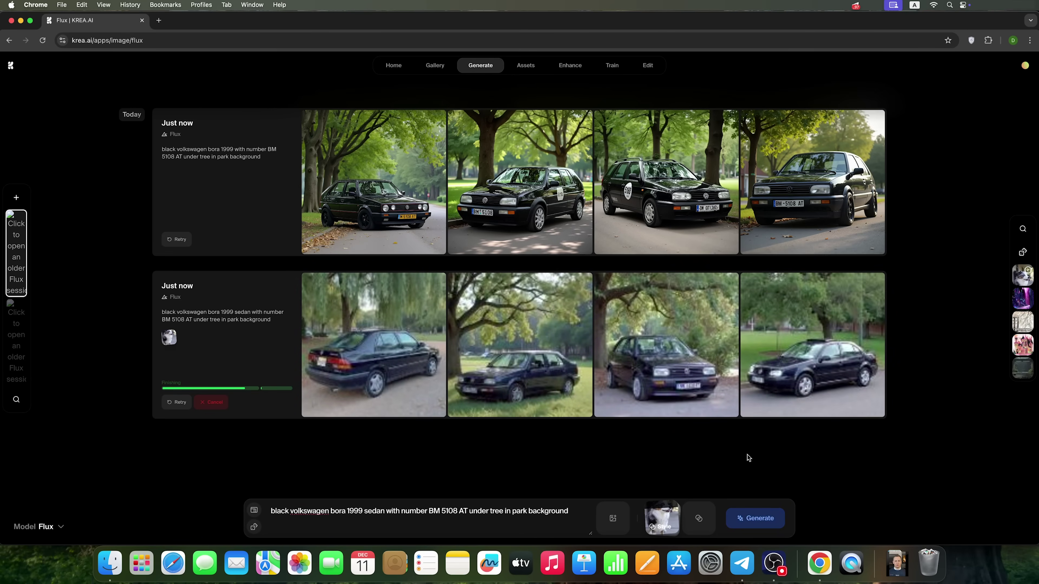
mouse_move(663, 510)
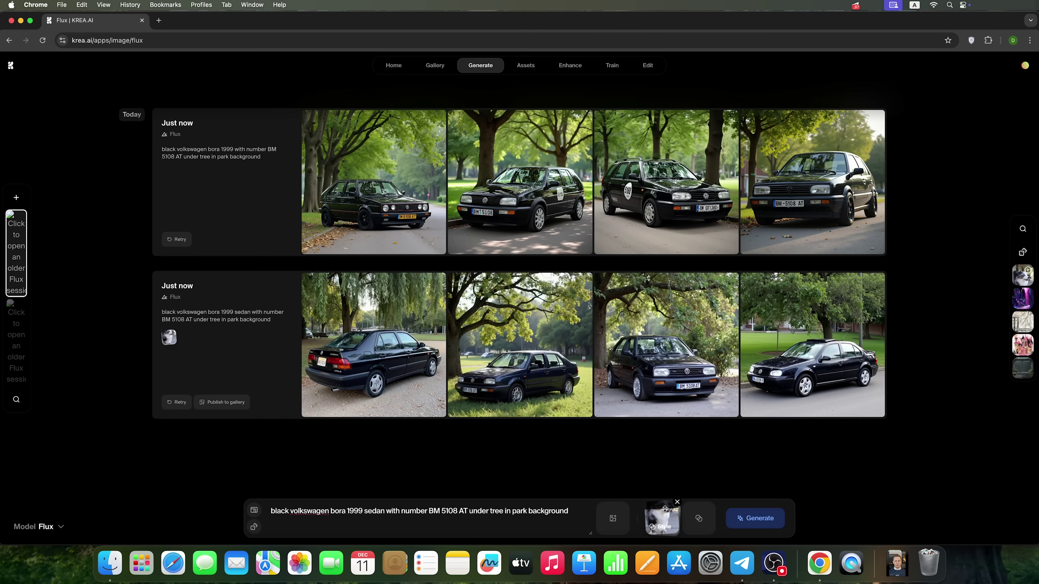
click(759, 518)
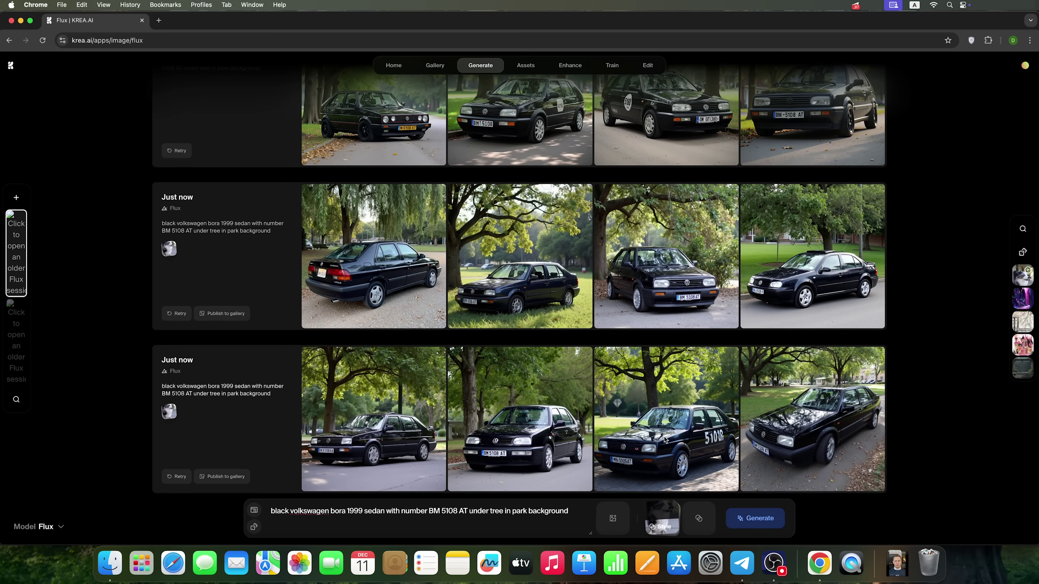
- Switch the model to Ideogram 2.0 and generate the car images
click(61, 527)
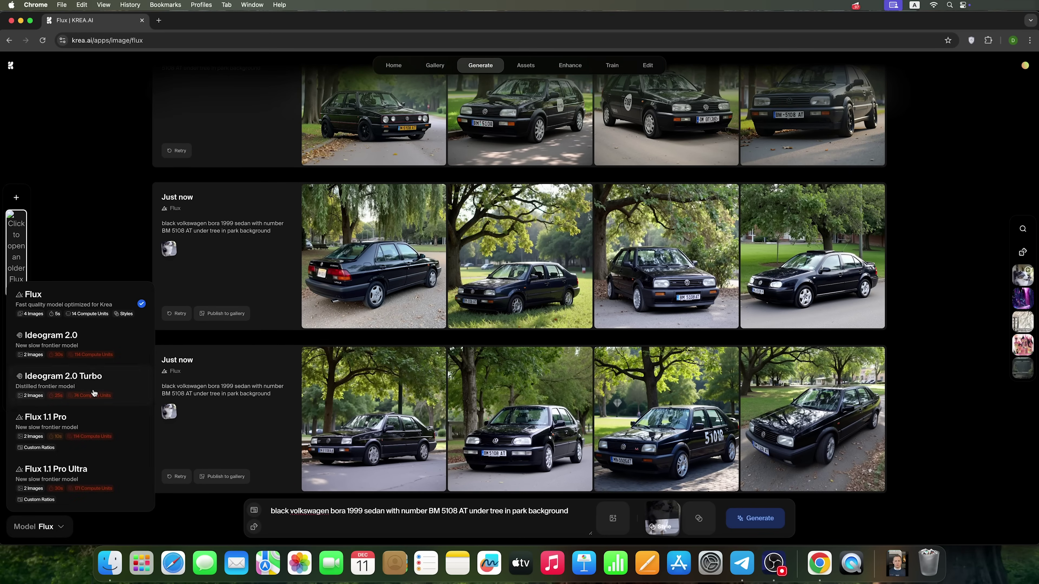
click(93, 340)
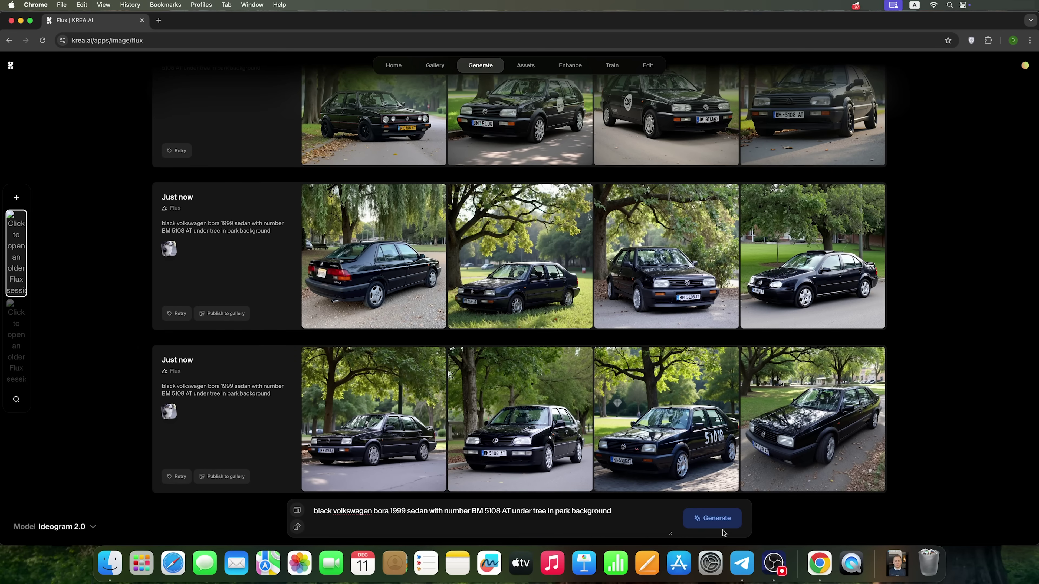
click(710, 518)
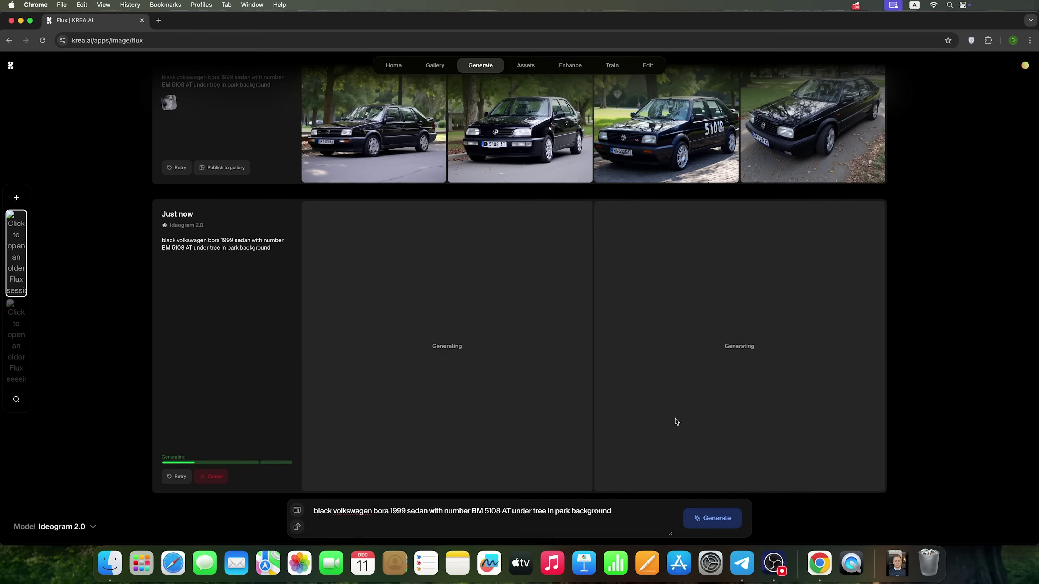
click(299, 512)
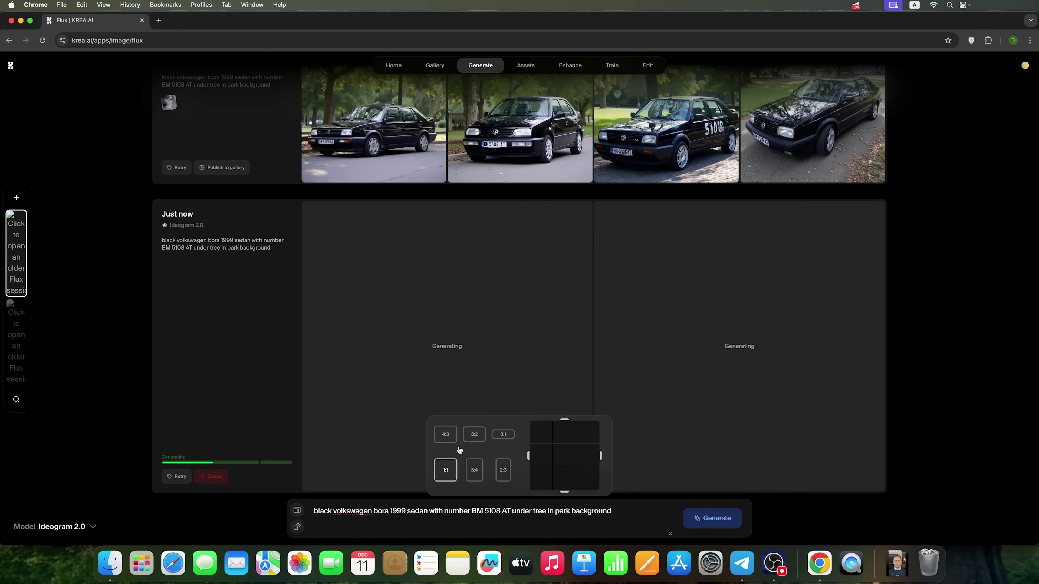
click(622, 511)
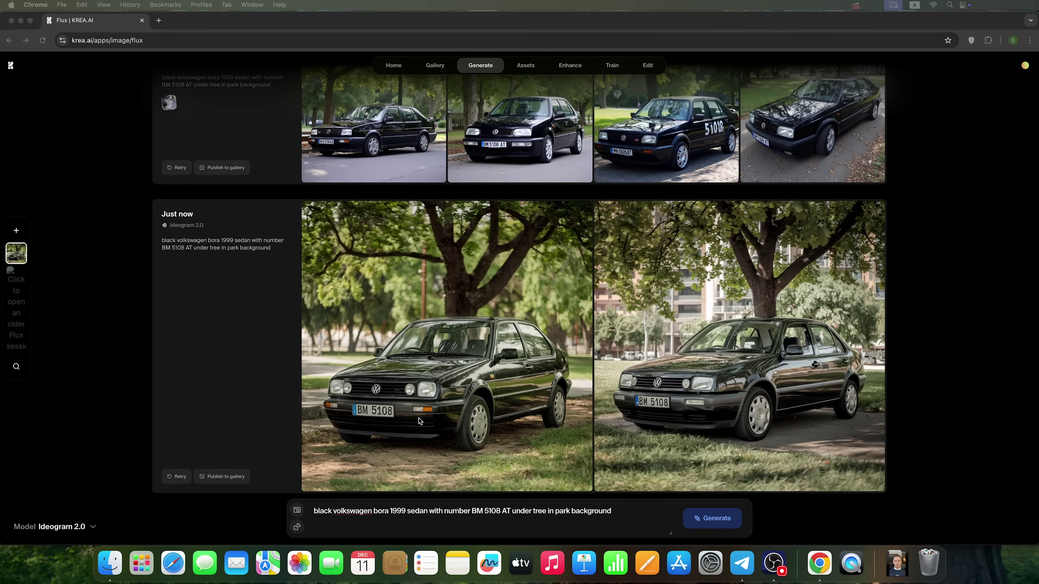
click(509, 515)
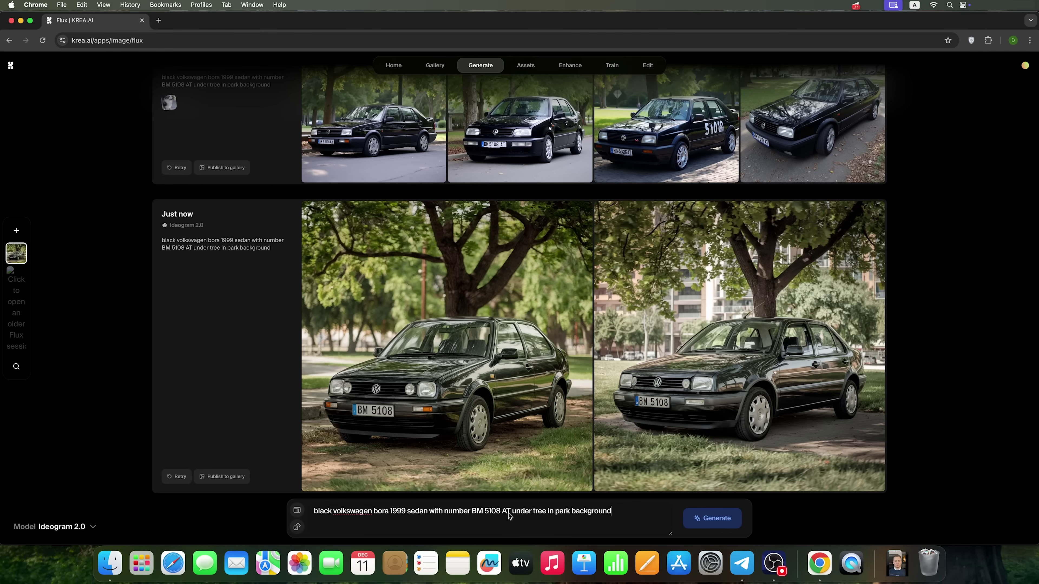
key(BackSpace)
key(Left)
key(Left)
key(Left)
key(Left)
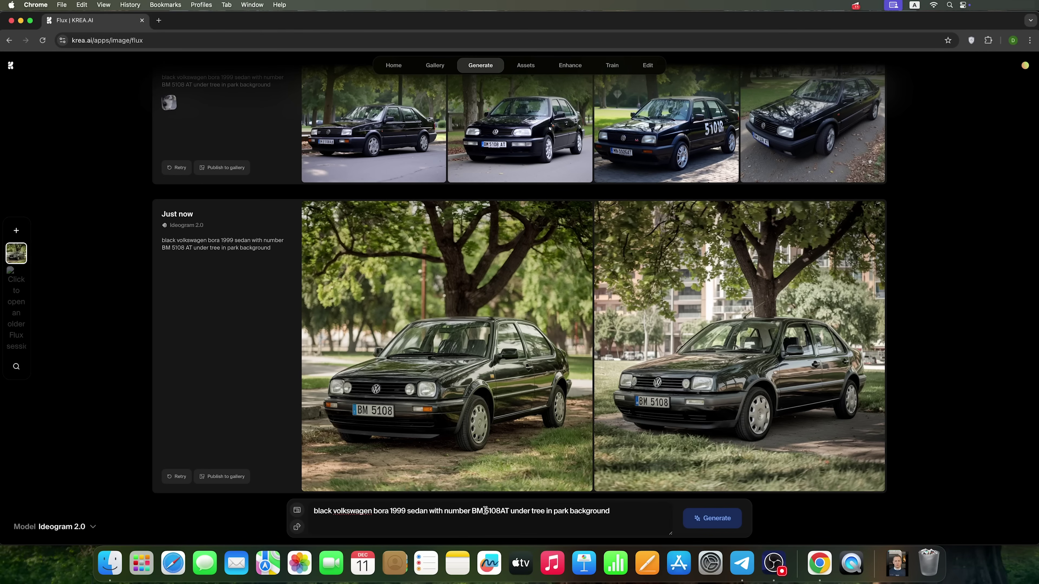
key(BackSpace)
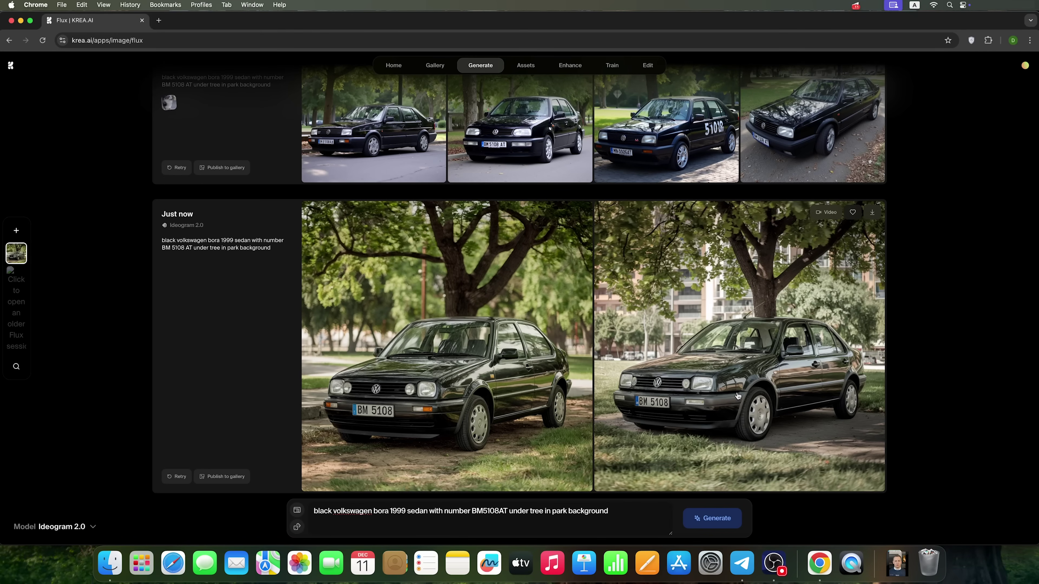
- Copy the previous prompt, switch to Ideogram 2.0 Turbo and generate new car images
click(228, 240)
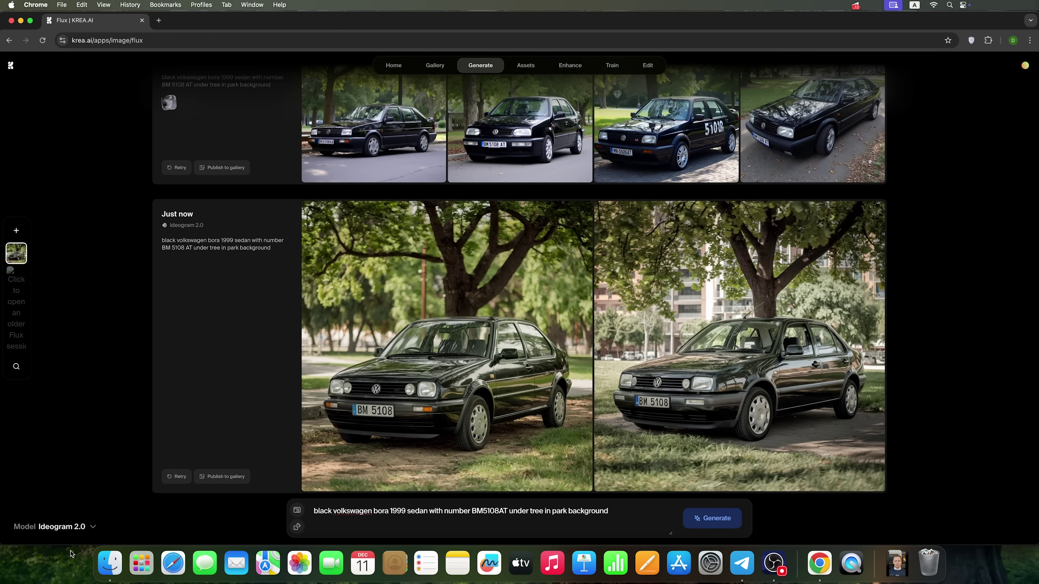
click(87, 529)
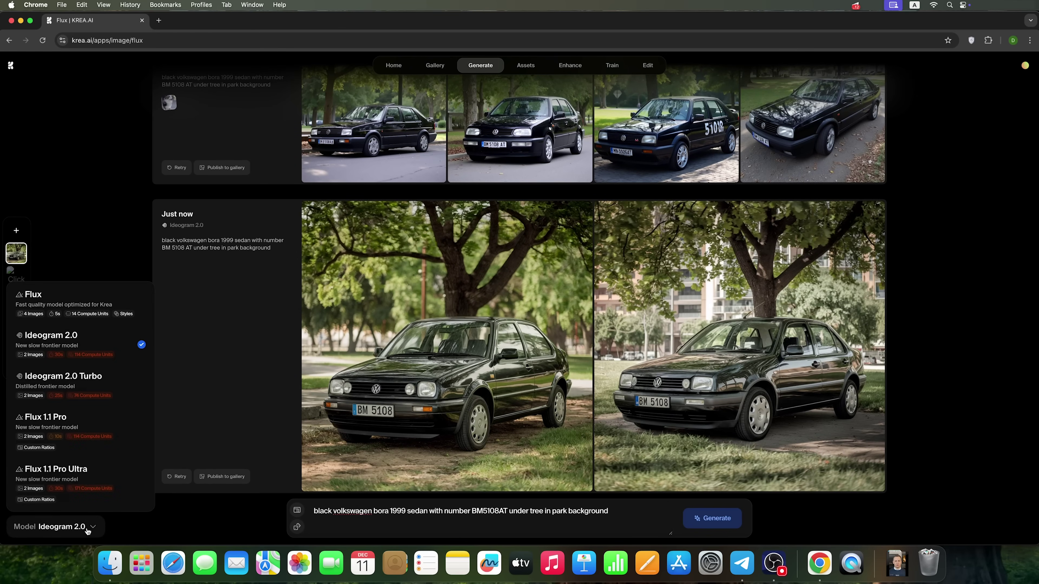
click(105, 385)
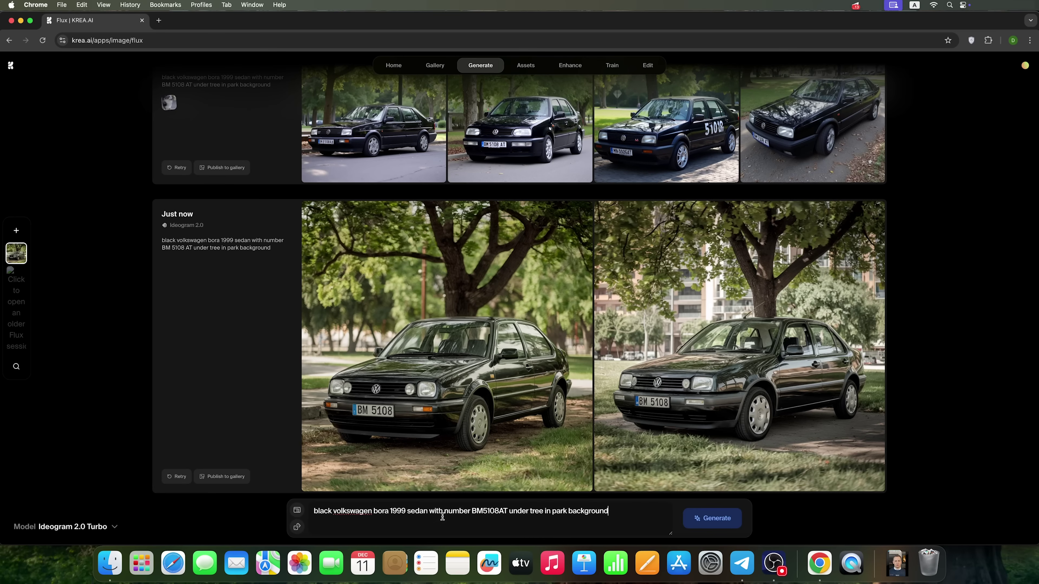
click(715, 519)
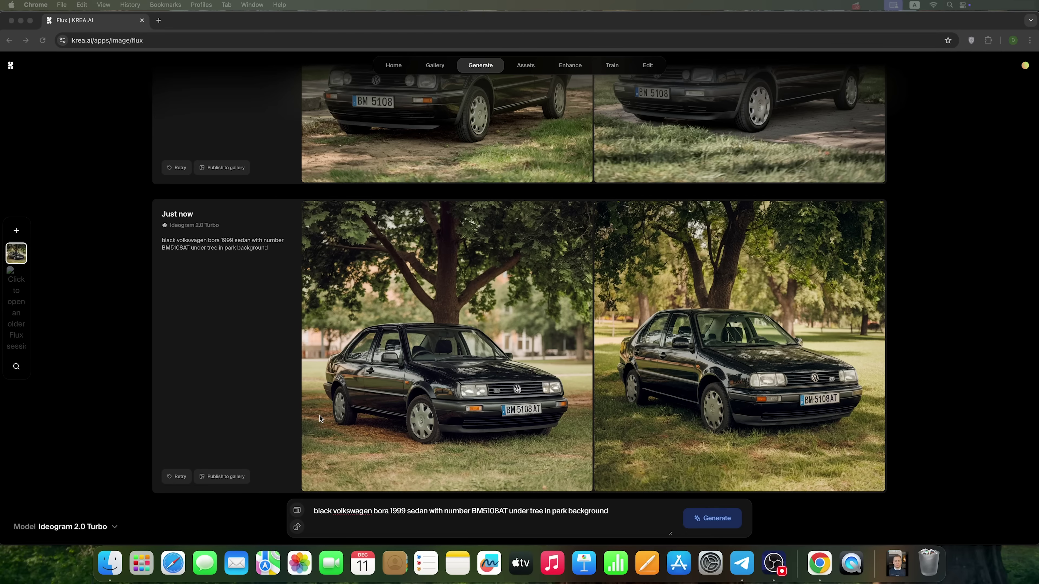
- Generate the black Bora park images with Flux 1.1 Pro
click(89, 526)
click(77, 429)
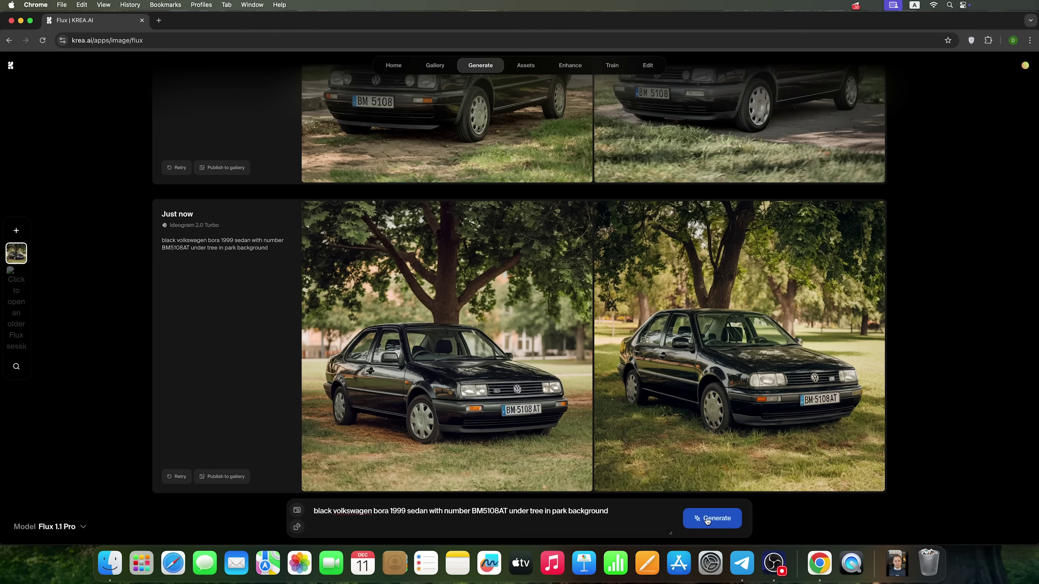
click(696, 519)
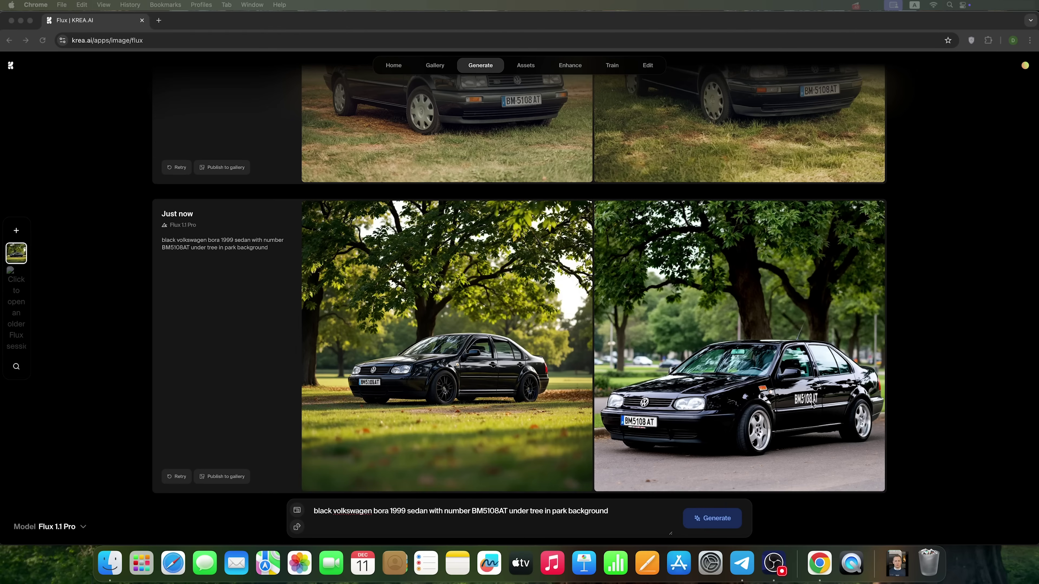
- Generate the same car images again with Flux 1.1 Pro Ultra
click(83, 528)
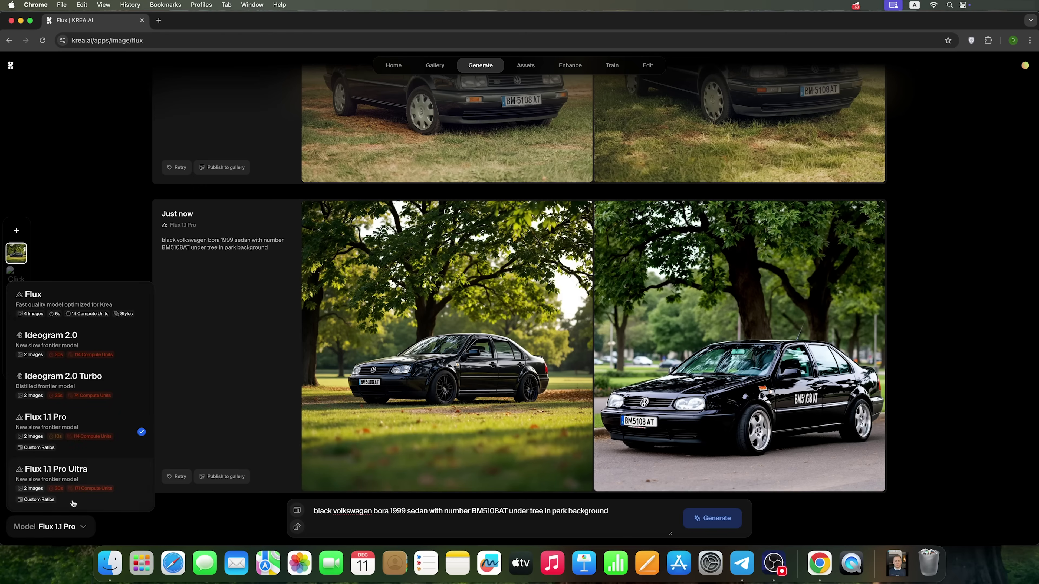
click(73, 478)
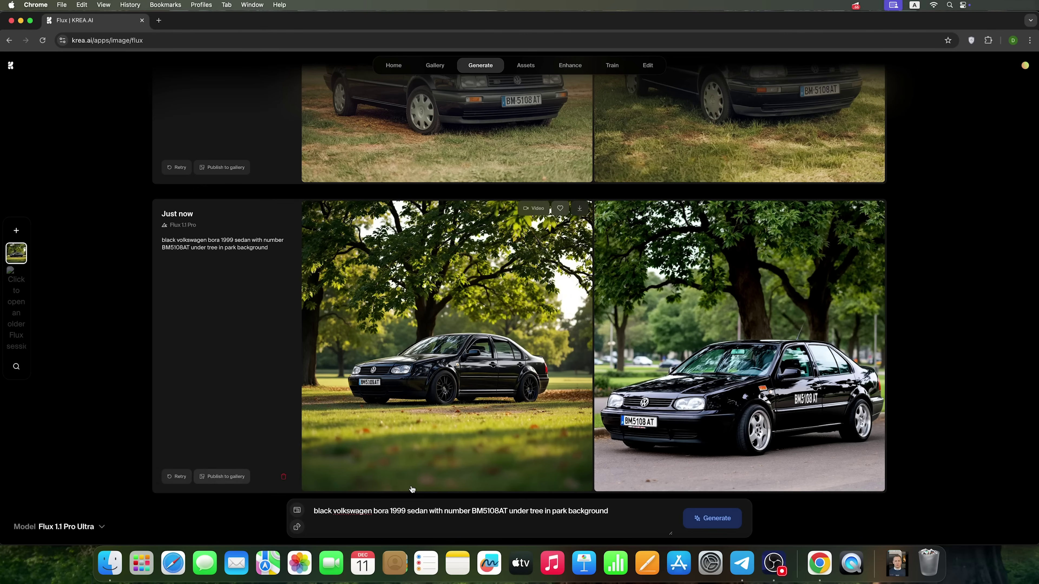
click(722, 519)
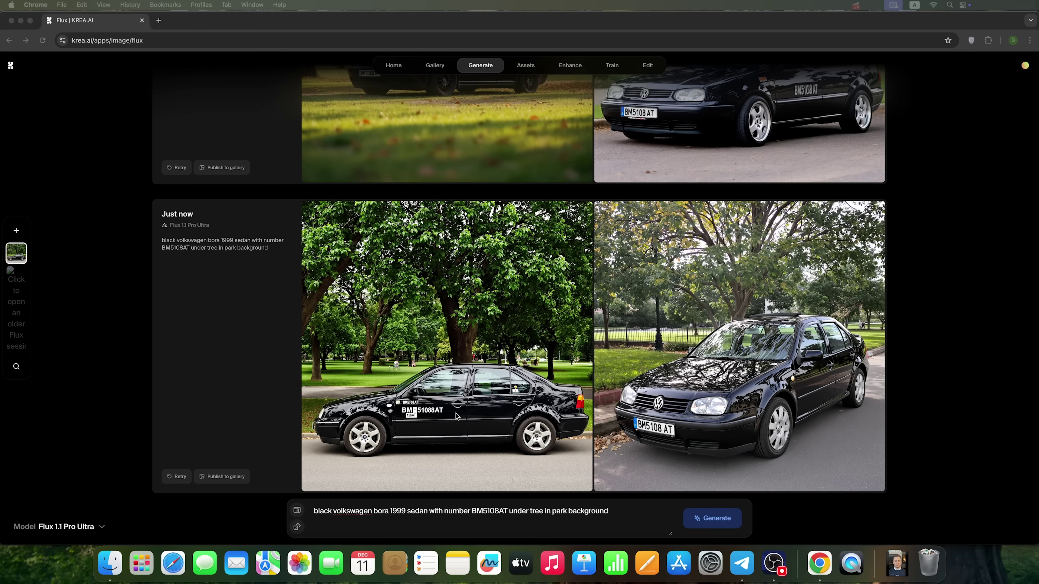
- Download the right-hand Flux 1.1 Pro Ultra car image to the computer
right_click(497, 408)
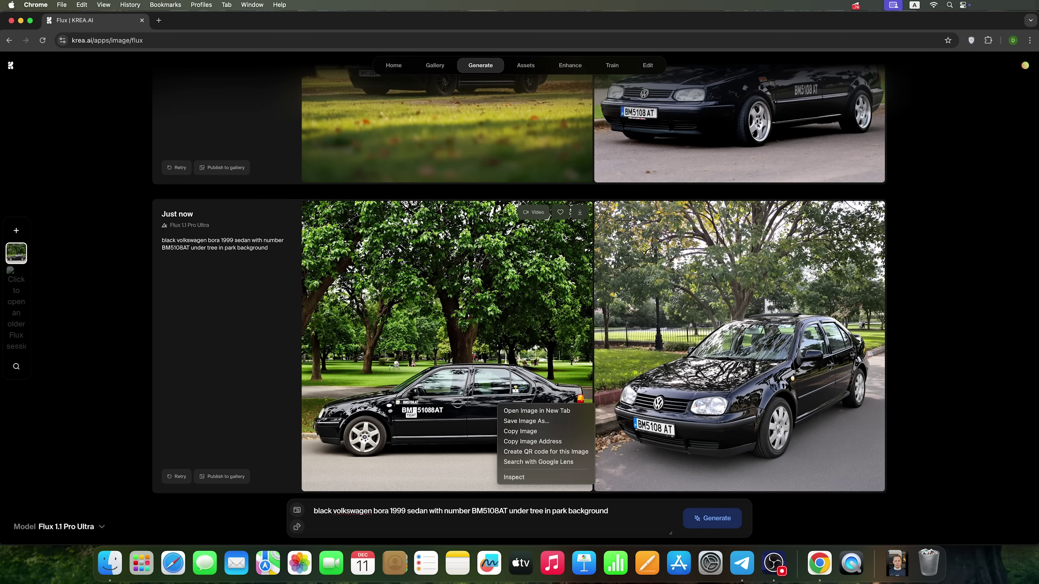
click(580, 220)
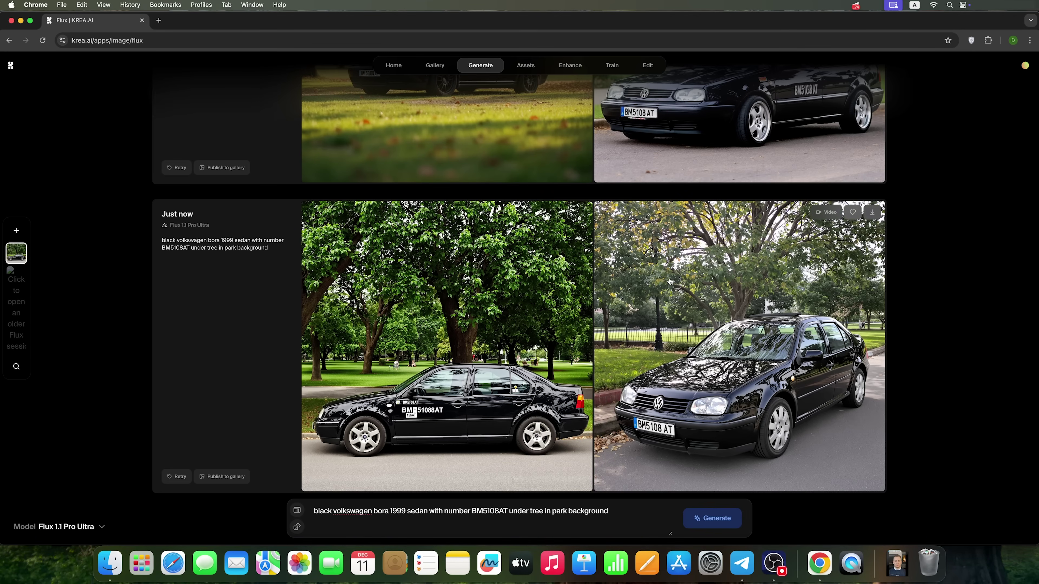
scroll(679, 289, up, 1)
scroll(836, 313, down, 1)
click(872, 212)
- Scroll through the results and return to the KREA home page via the logo
scroll(800, 313, up, 2)
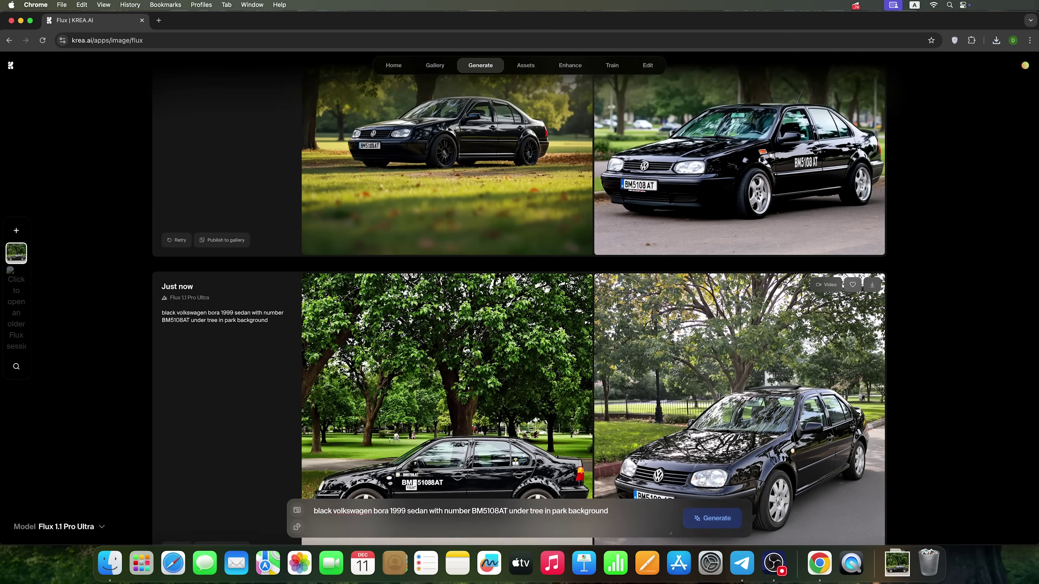
scroll(799, 313, up, 3)
scroll(234, 326, down, 5)
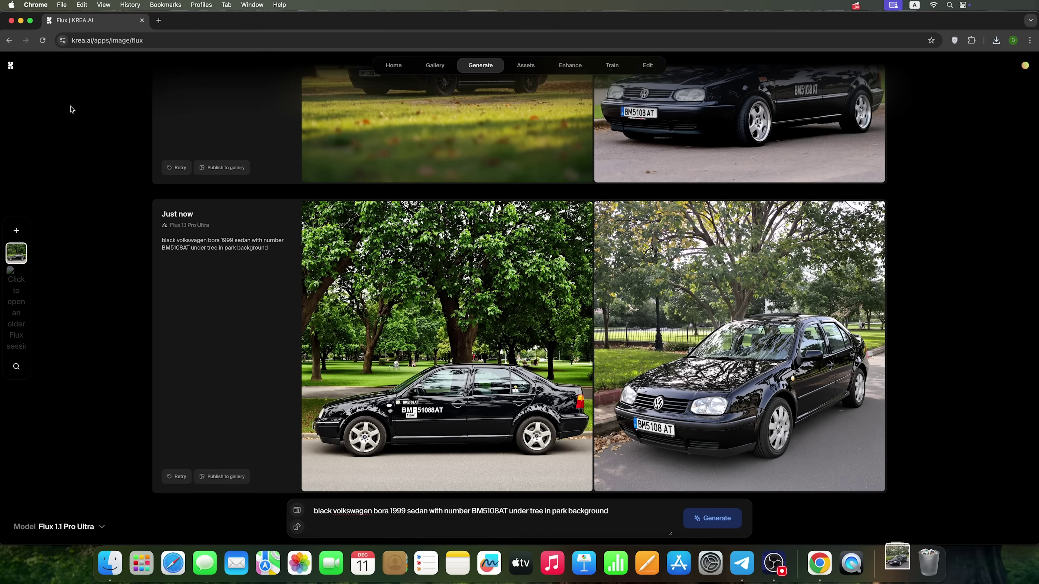
click(11, 66)
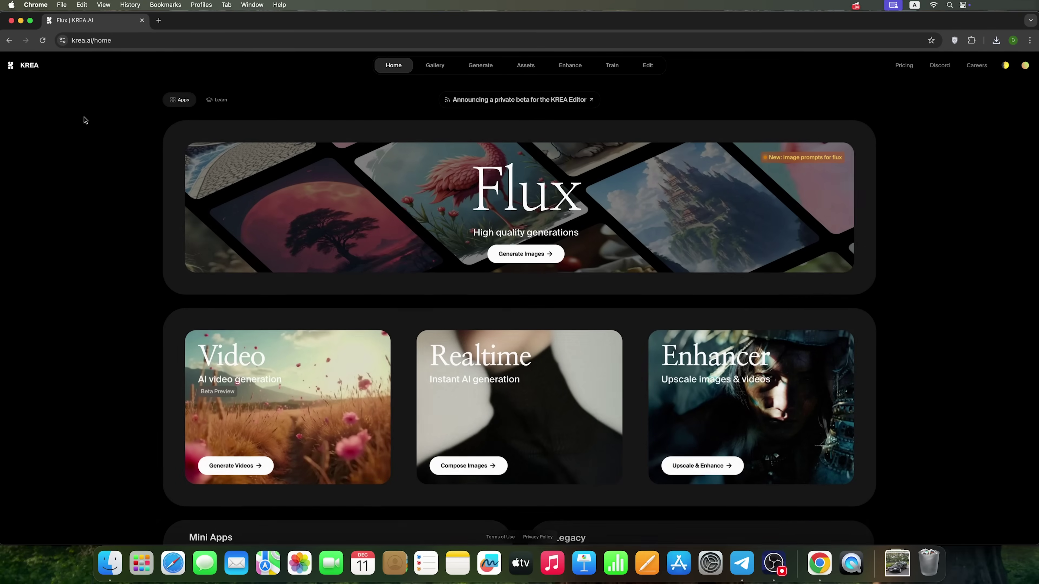
- Open the Logo Illusions mini app and choose the Apple logo
scroll(327, 290, down, 3)
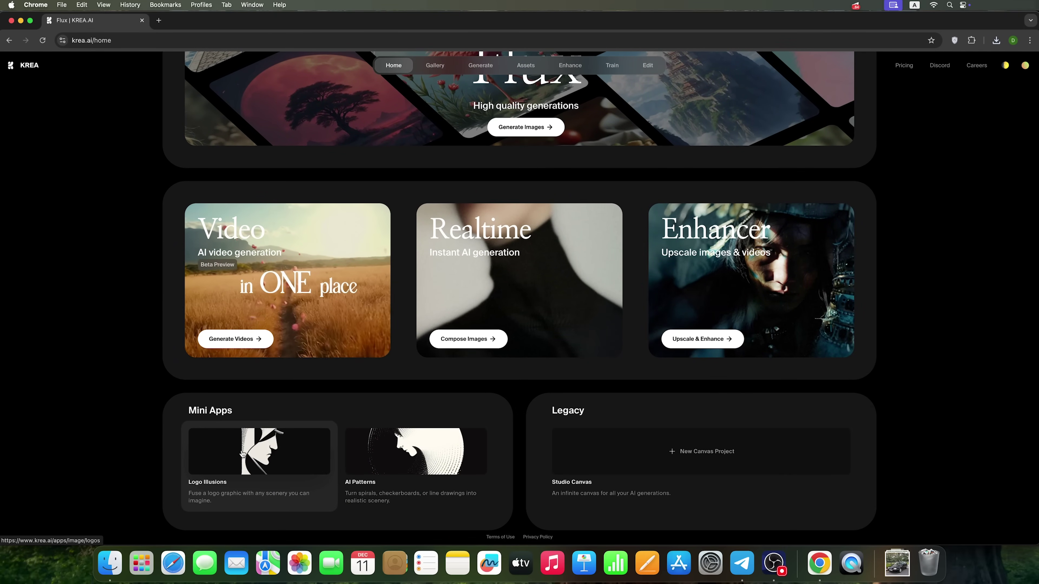
click(244, 453)
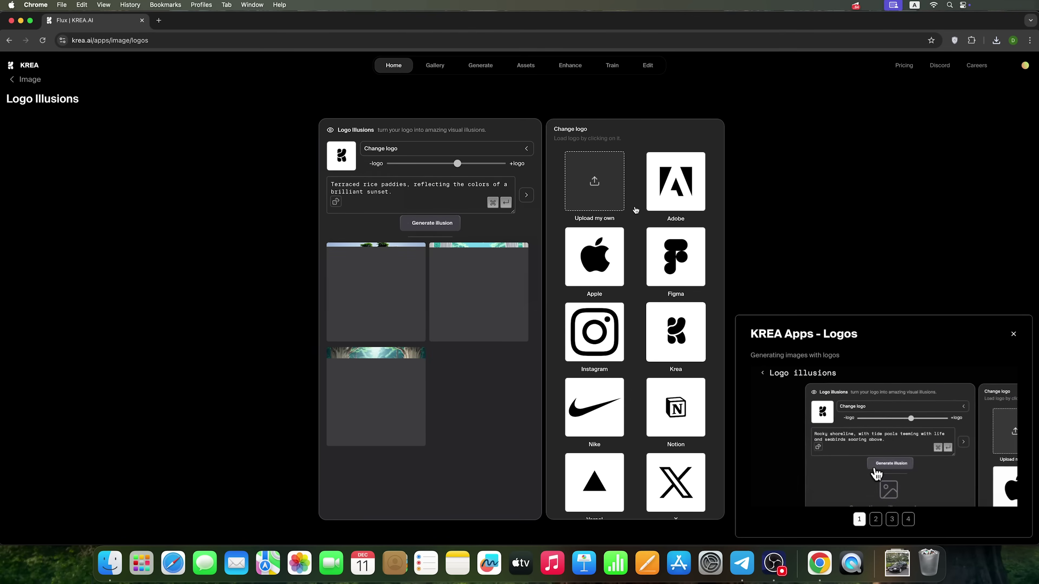
click(669, 184)
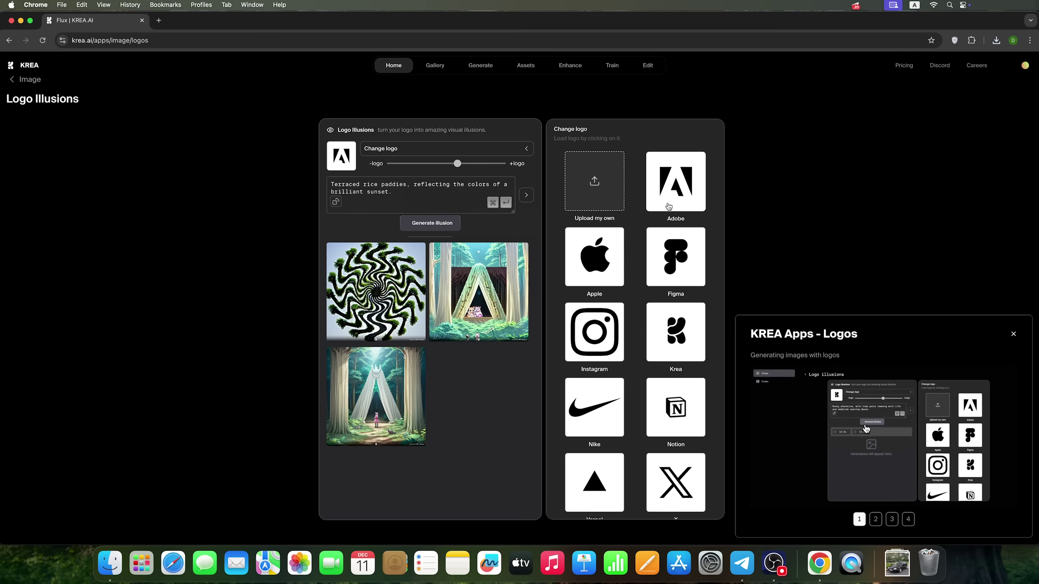
click(606, 262)
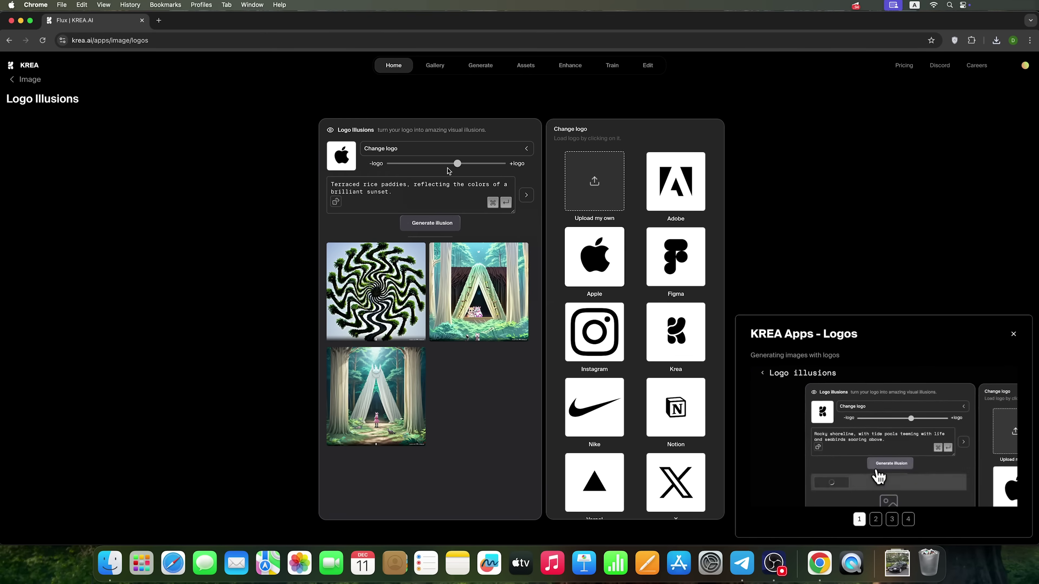
- Use a random prompt: 'Cubist-inspired fishing hamlets on Mediterranean coasts.'
click(414, 189)
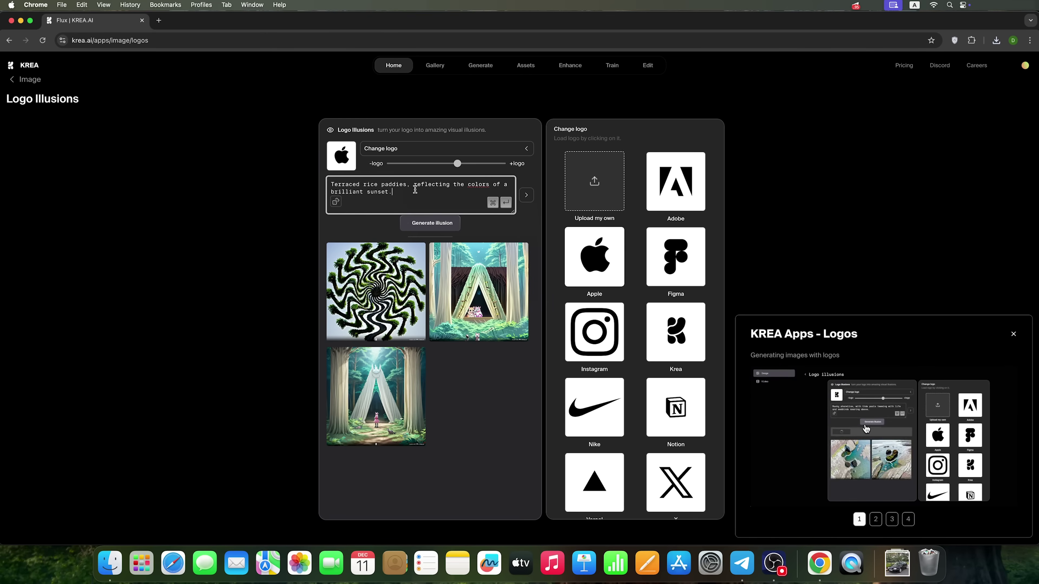
click(336, 202)
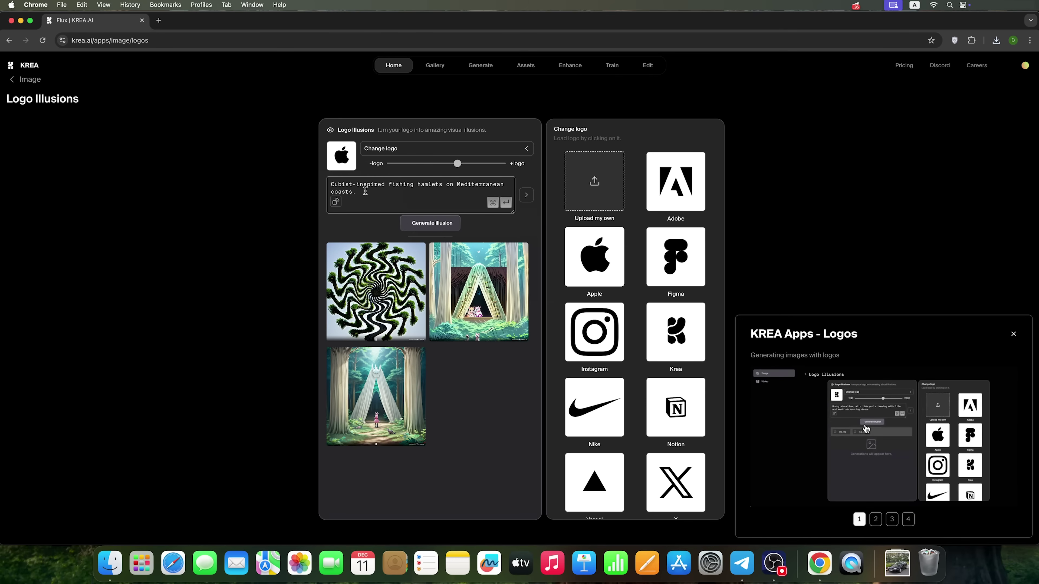
drag(365, 191, 332, 184)
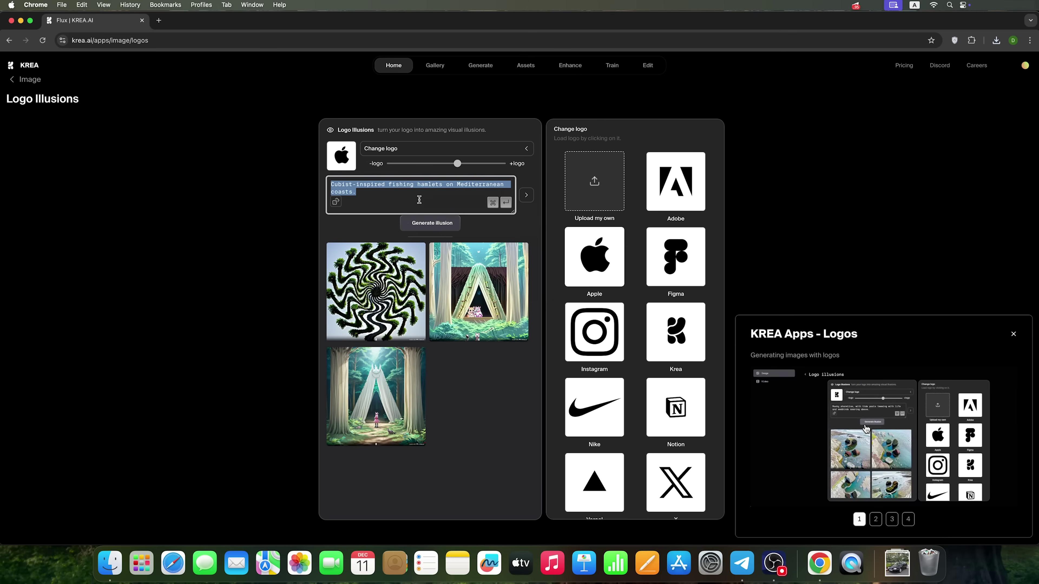
- Generate an Apple-logo illusion, another at 85% logo strength, then go back home
click(441, 223)
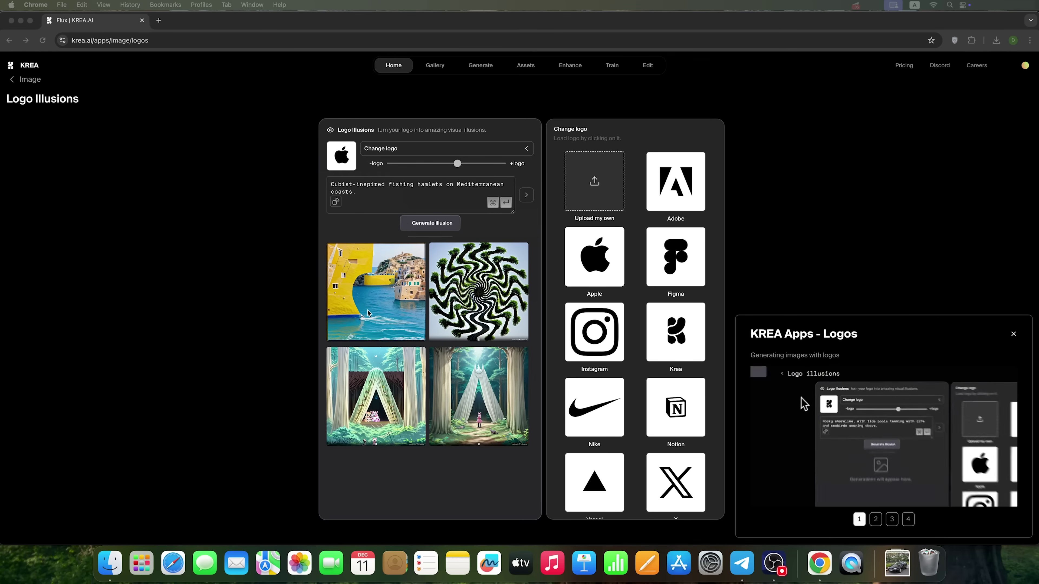
click(457, 163)
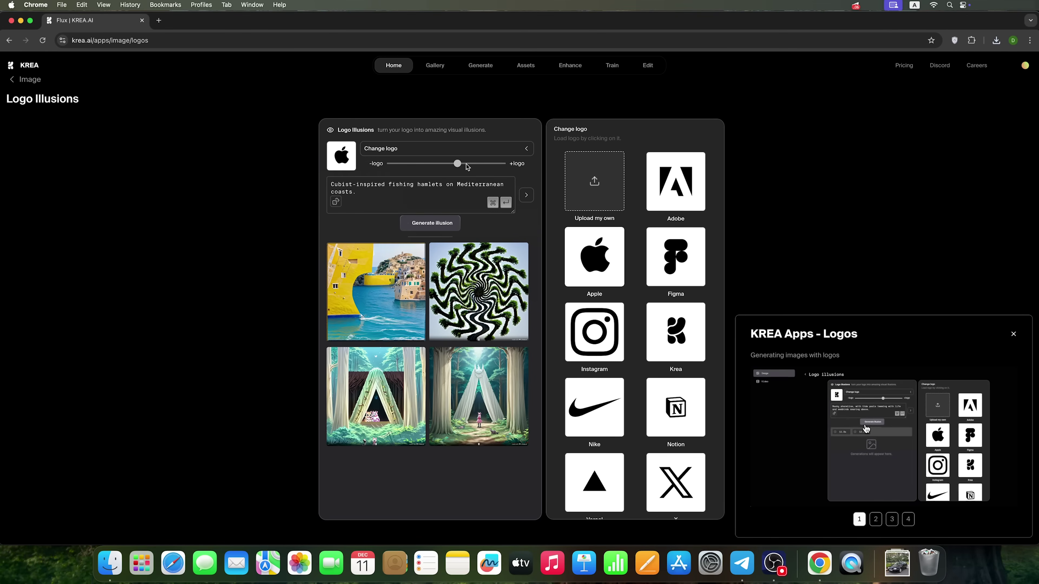
drag(457, 164, 483, 167)
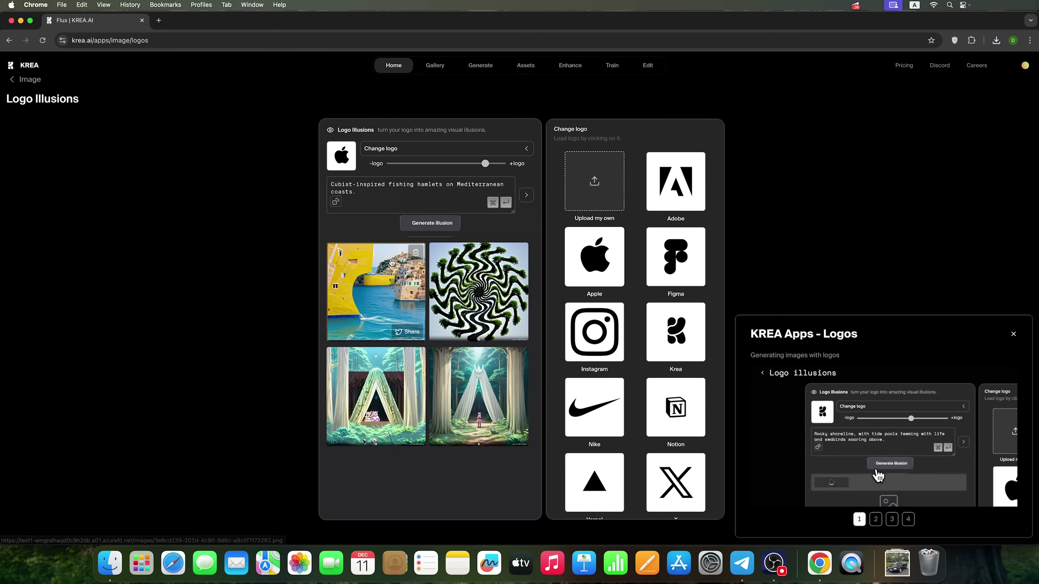
click(432, 223)
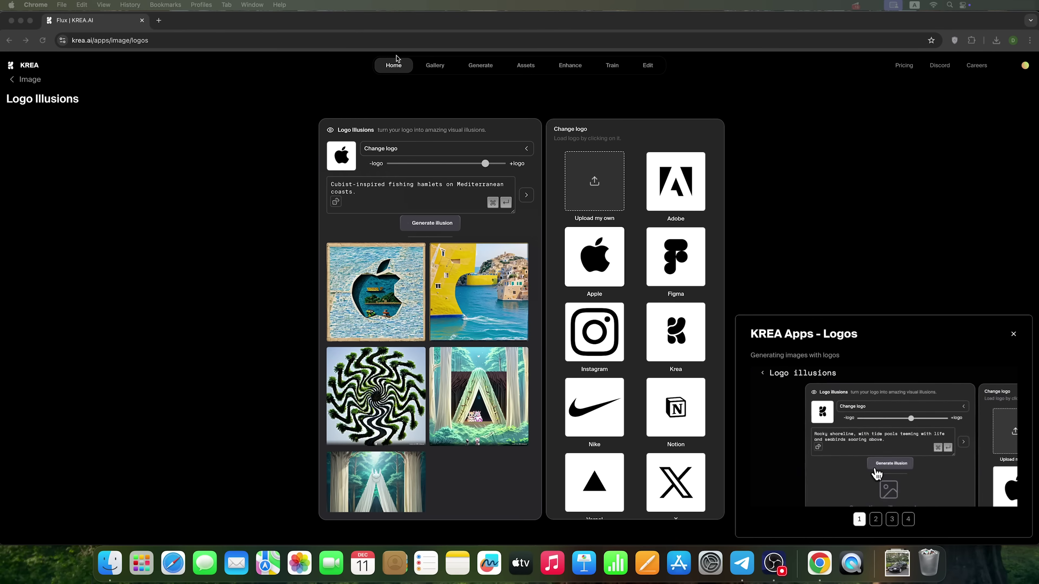
click(394, 65)
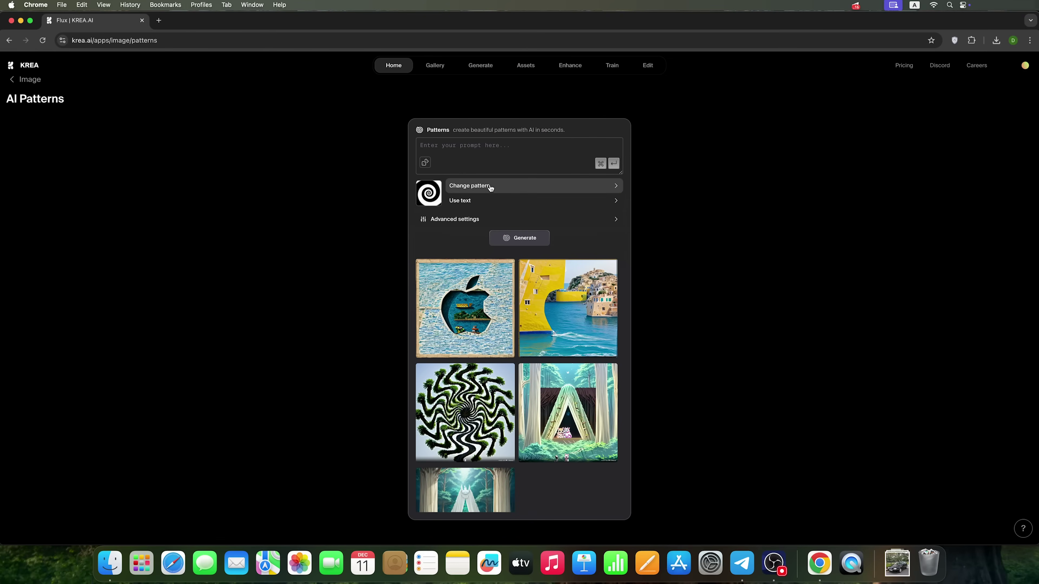
- Choose the Preset 5 swirl pattern, enter the prompt 'tree', and generate
click(491, 188)
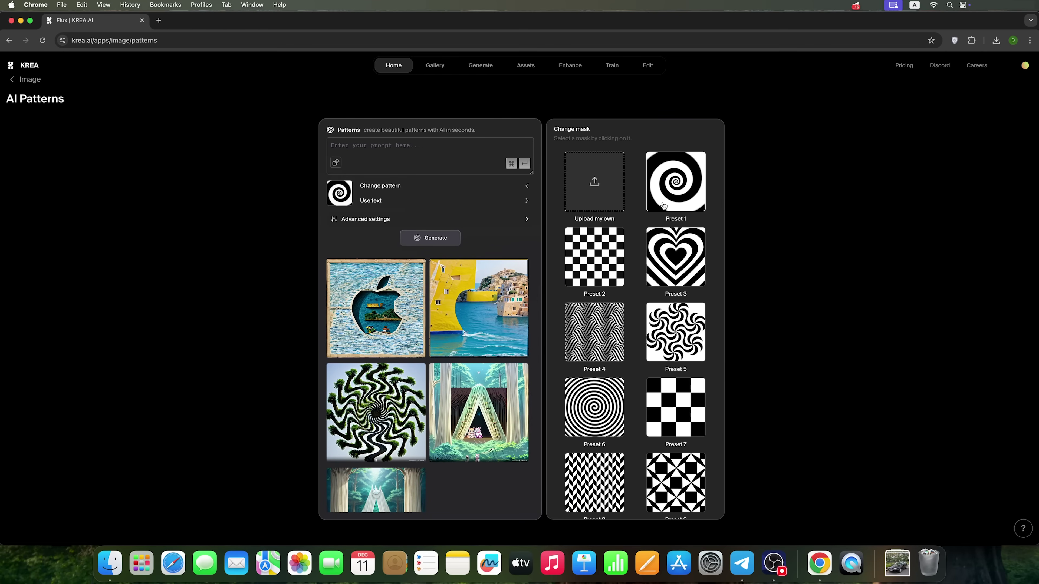
scroll(677, 266, down, 5)
scroll(677, 265, up, 4)
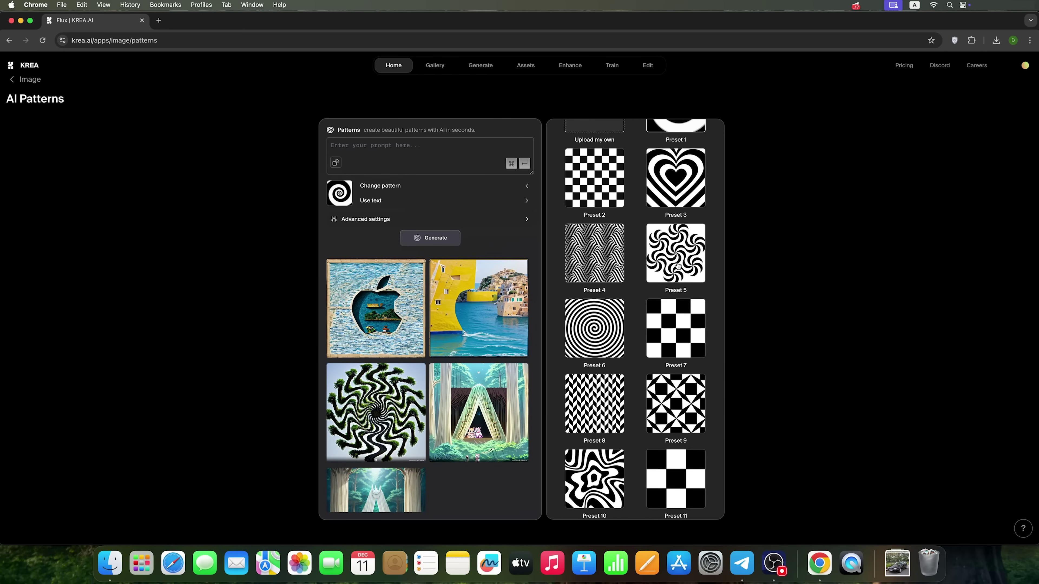
scroll(677, 266, down, 3)
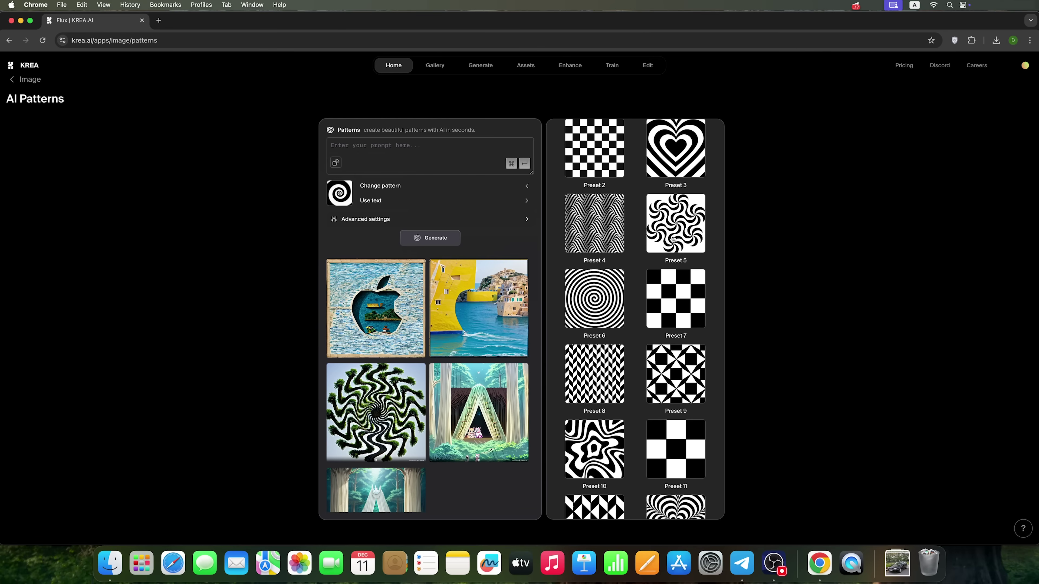
scroll(672, 239, down, 1)
click(676, 213)
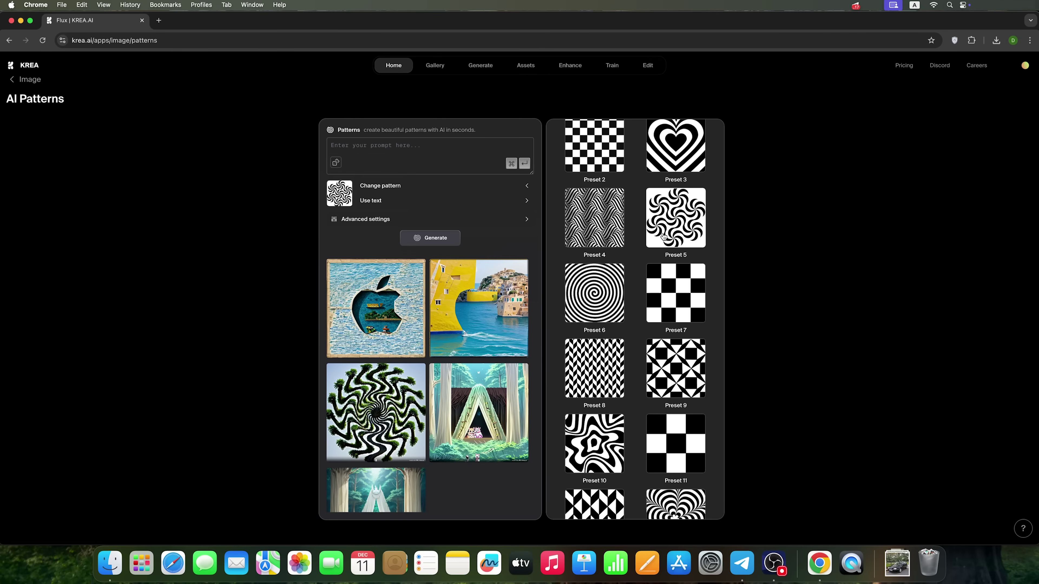
click(377, 150)
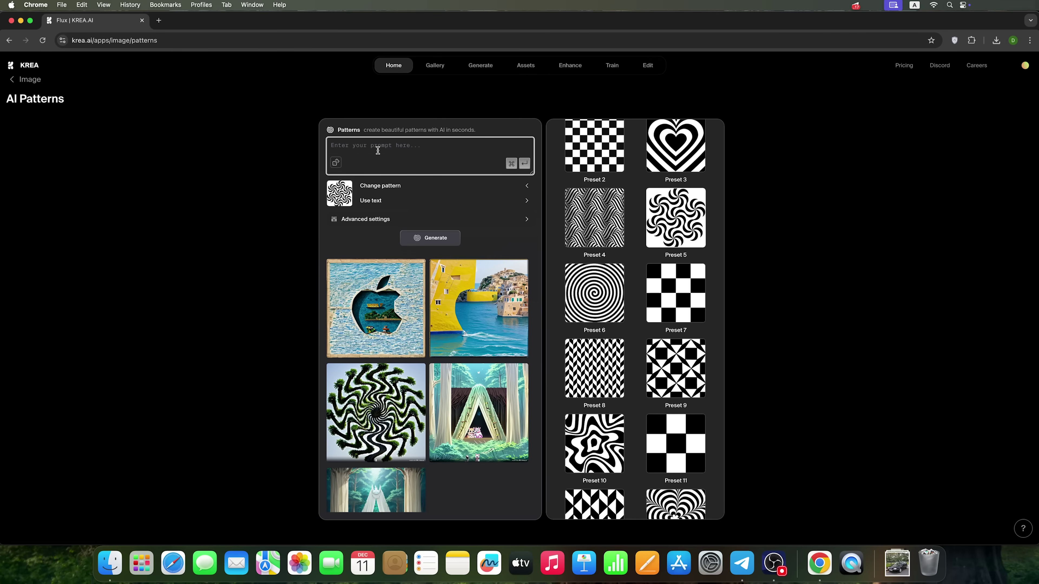
text(tree)
click(430, 238)
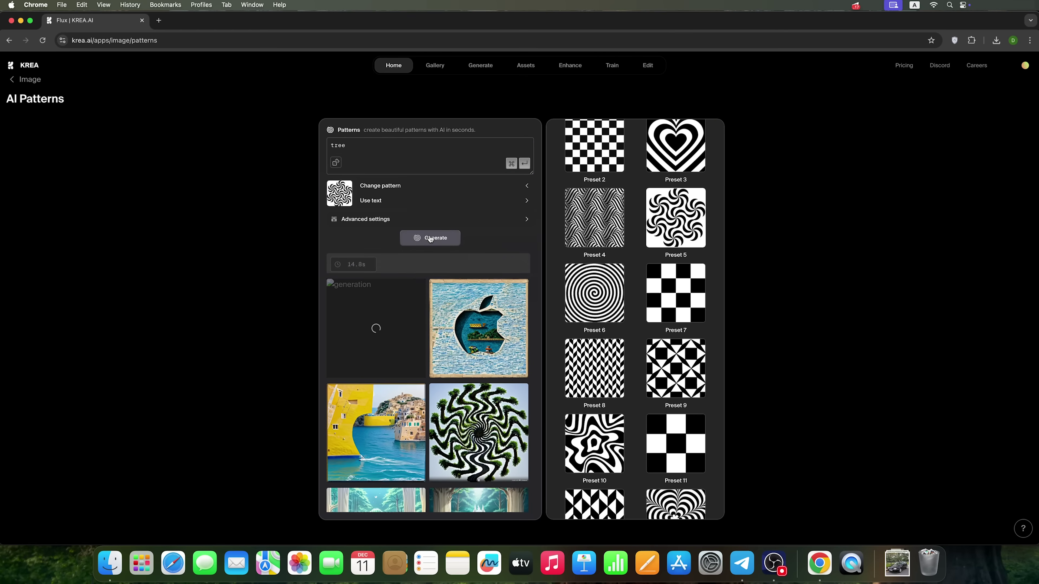
- In Advanced settings, enable the negative prompt, inspect its 'artifacts' text, then disable it
click(407, 218)
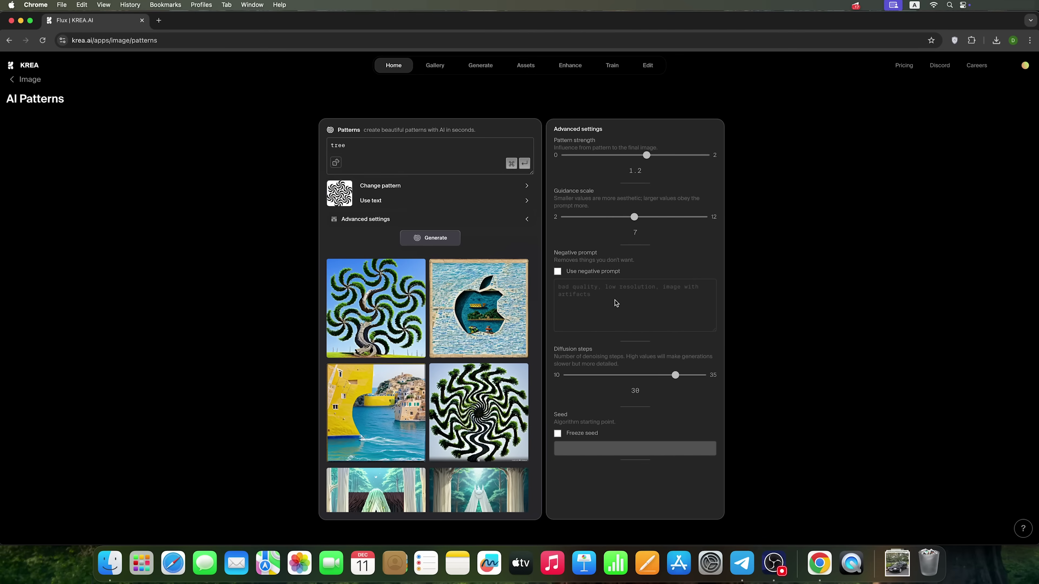
click(557, 272)
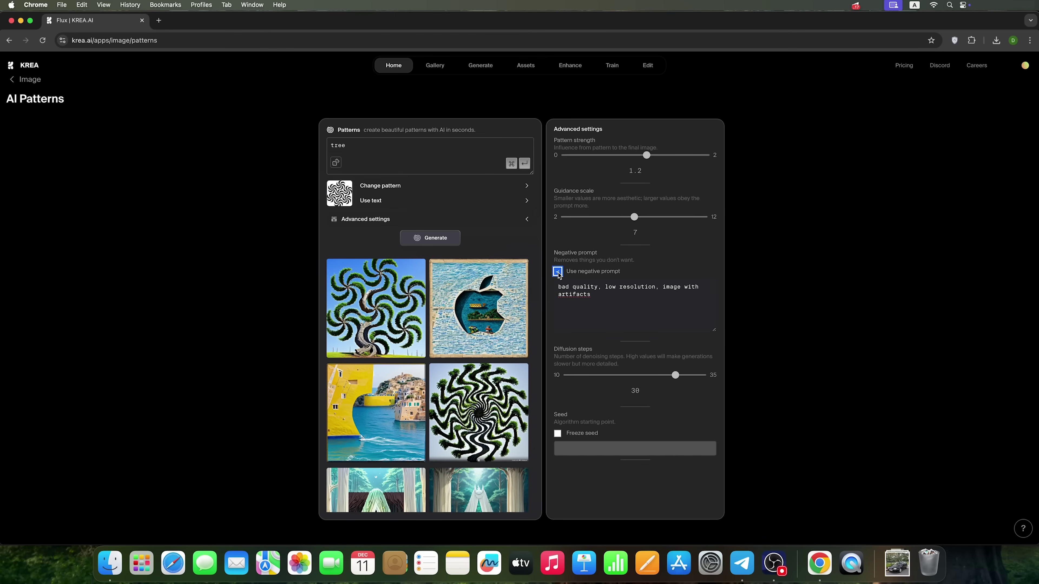
click(596, 295)
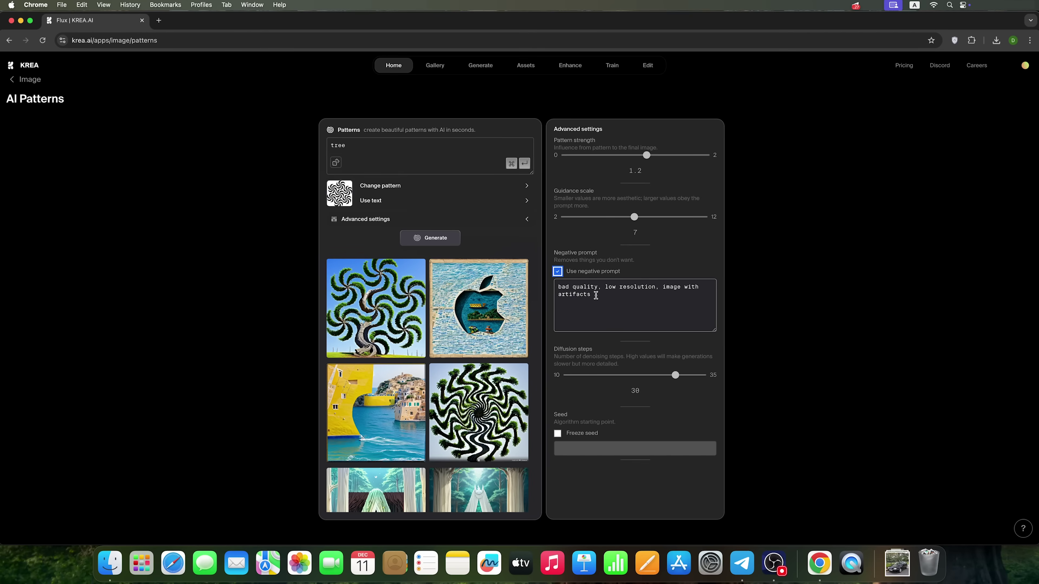
drag(592, 295, 542, 291)
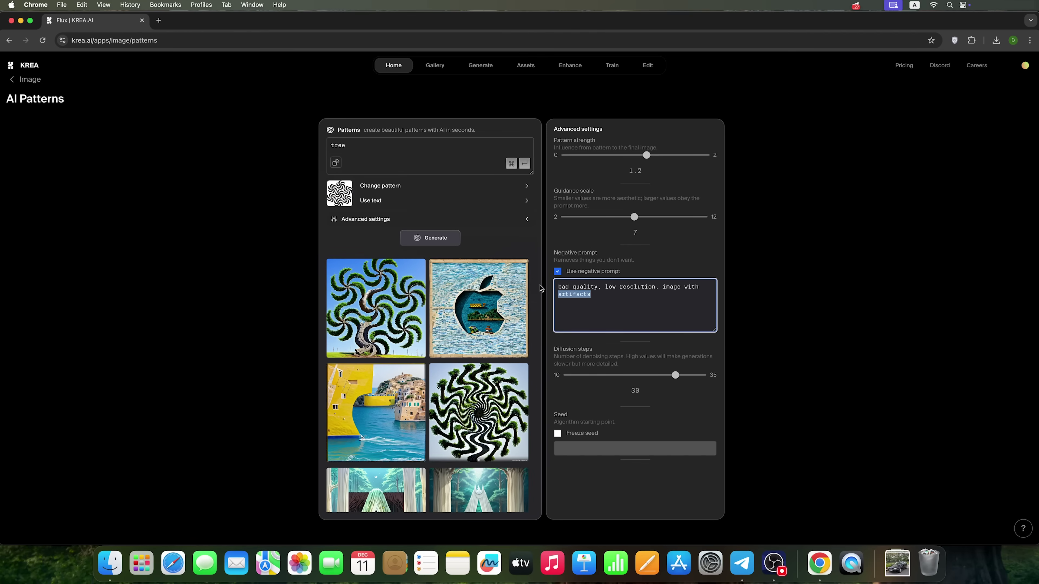
click(558, 271)
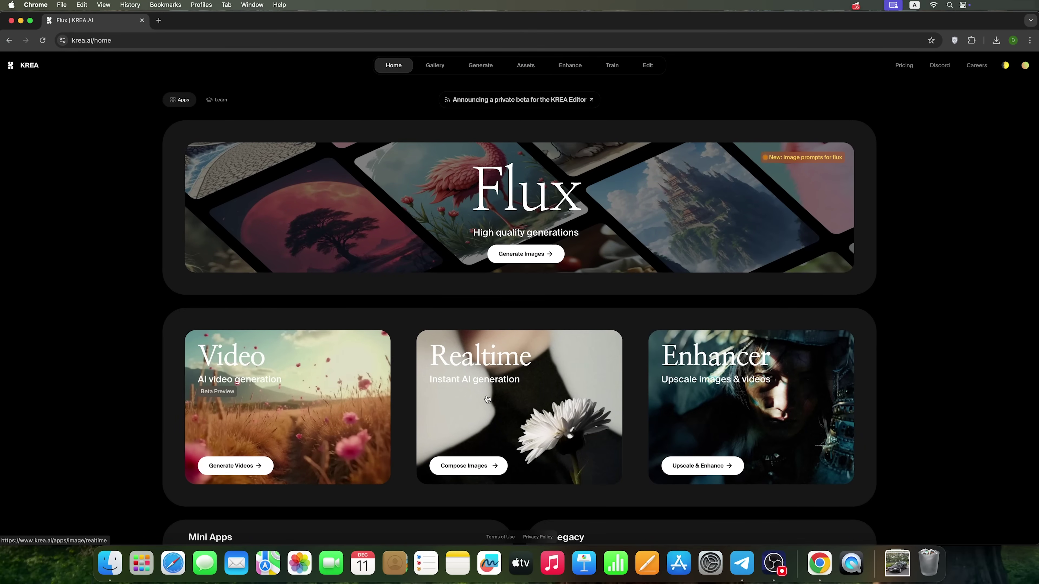
- Open the realtime composer and delete the magenta circle and blue square
click(489, 467)
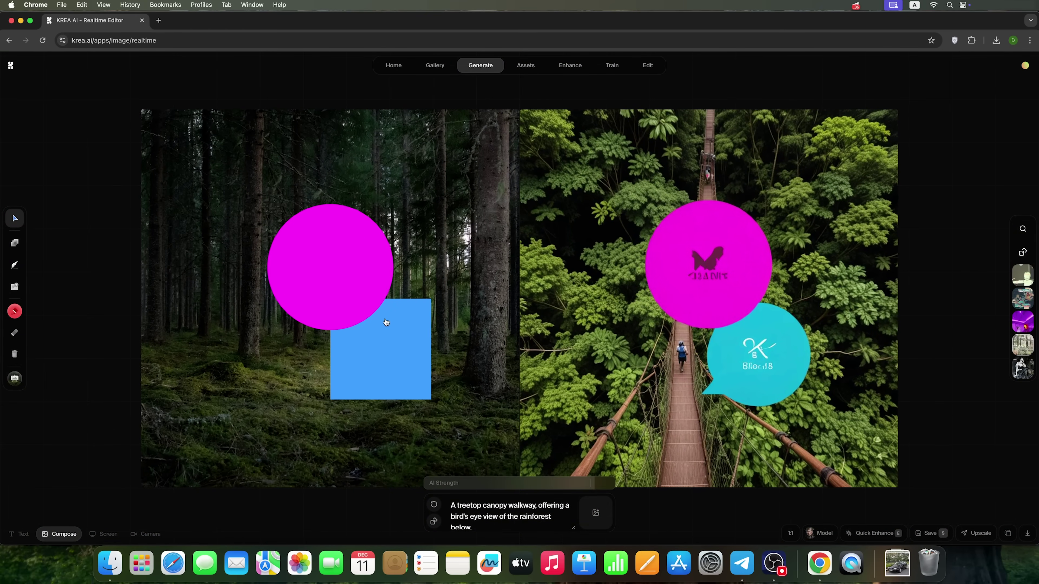
click(328, 251)
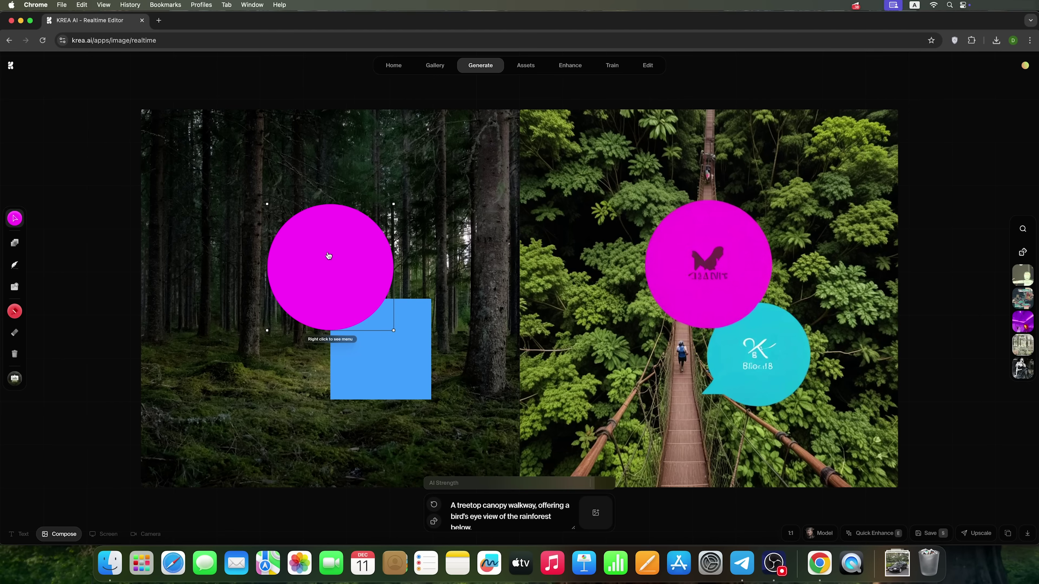
key(BackSpace)
click(360, 336)
key(BackSpace)
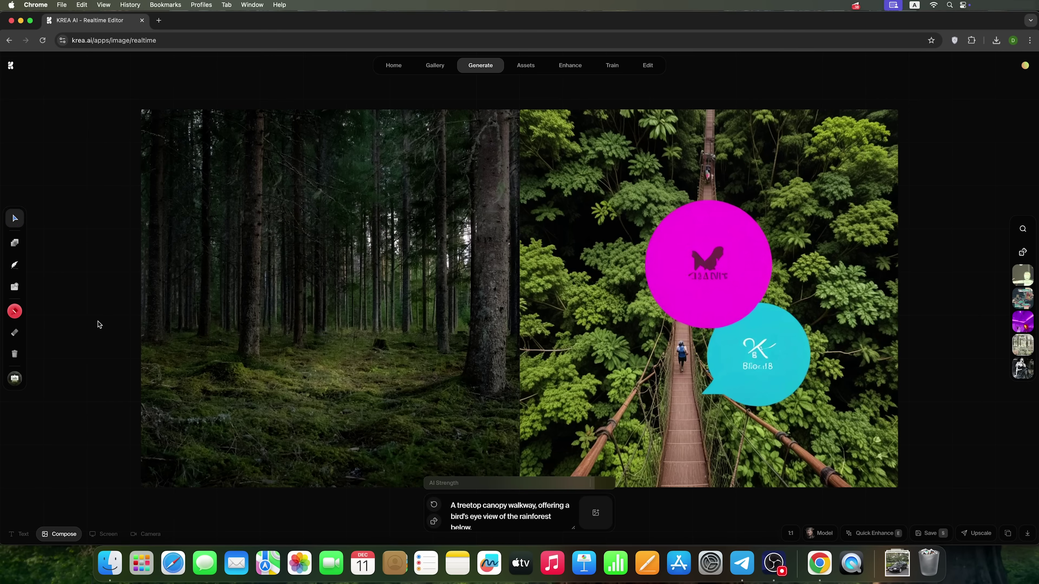
- Set the sketch canvas background to plain white
click(14, 378)
drag(91, 274, 53, 221)
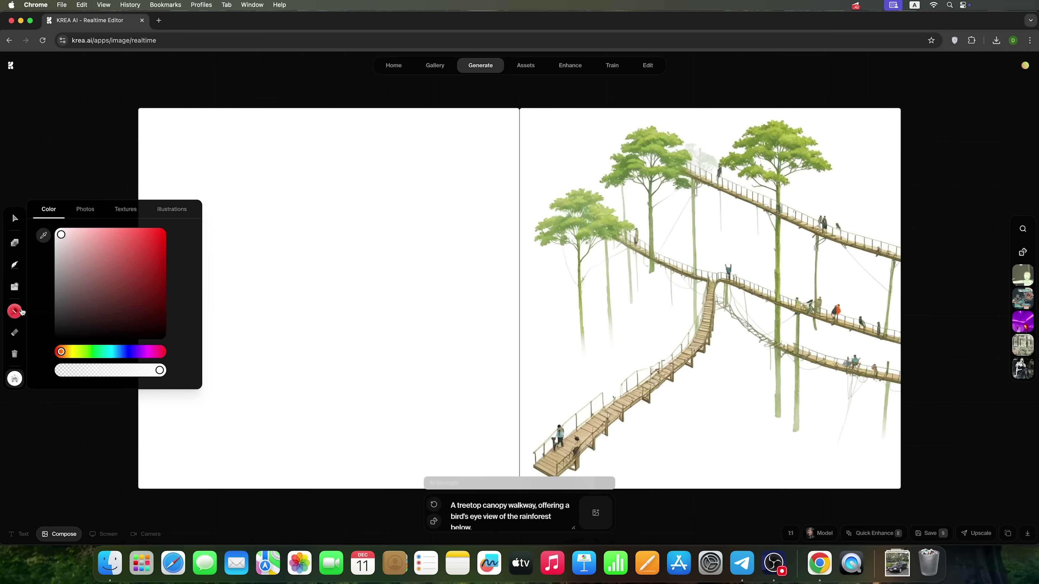
click(136, 333)
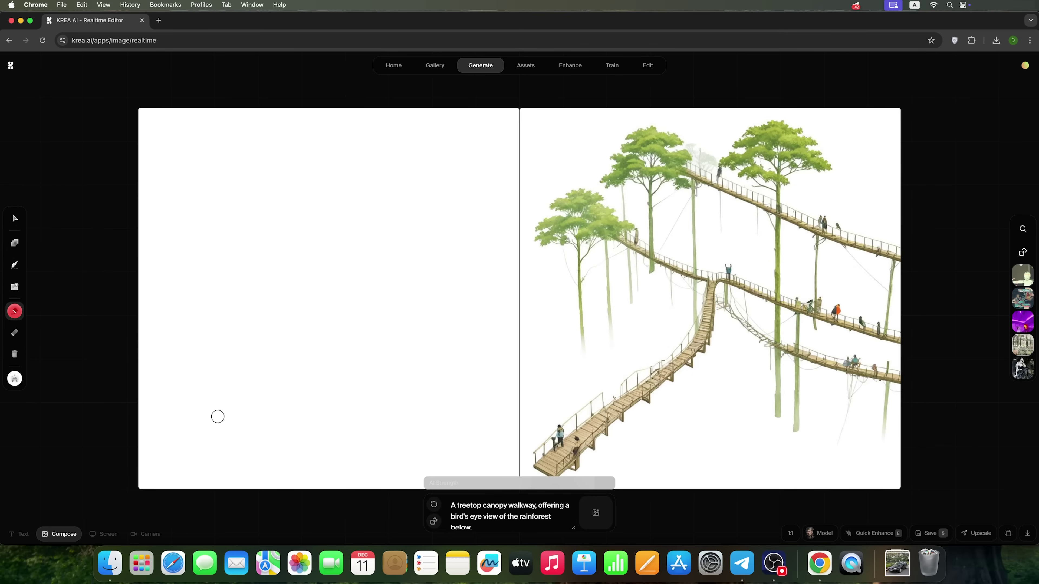
- Sketch a dark-red tree trunk with a few branches on the canvas
click(20, 316)
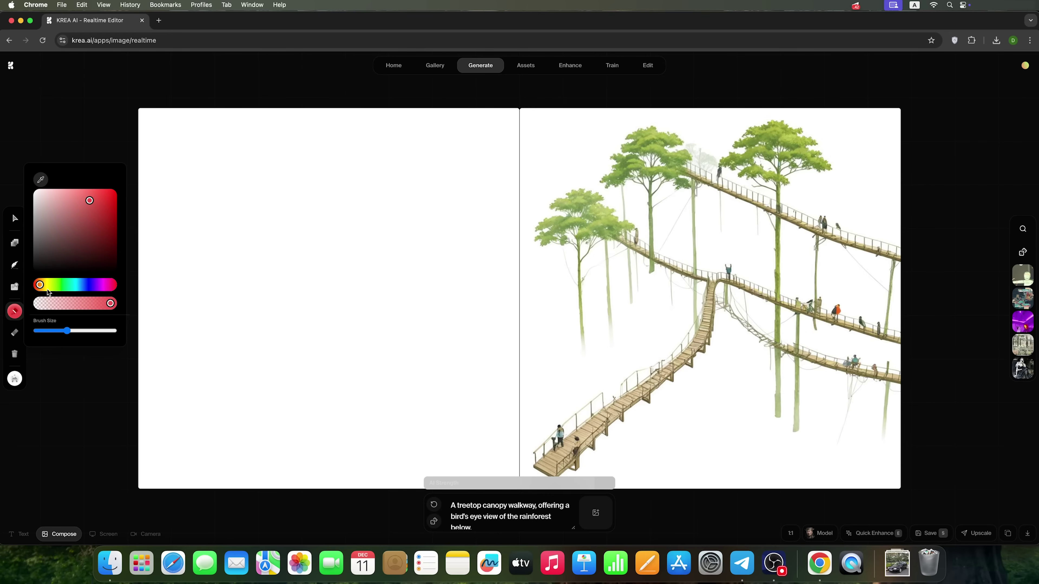
drag(250, 202, 227, 430)
drag(261, 163, 246, 427)
drag(276, 210, 301, 196)
drag(219, 186, 239, 192)
drag(230, 223, 248, 225)
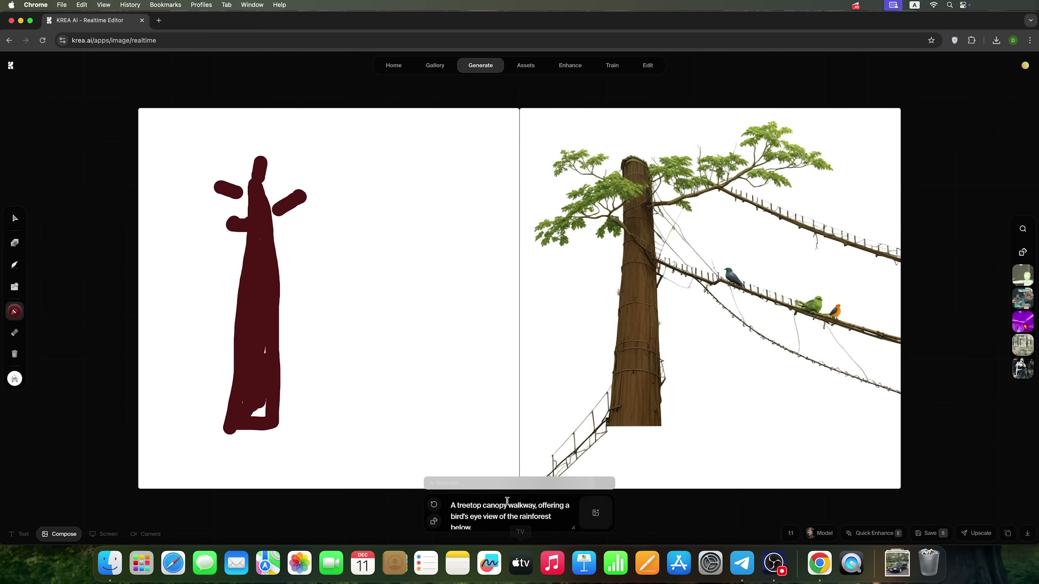
- Replace the prompt with the black 1999 Volkswagen Bora parked-under-a-tree description
triple_click(507, 500)
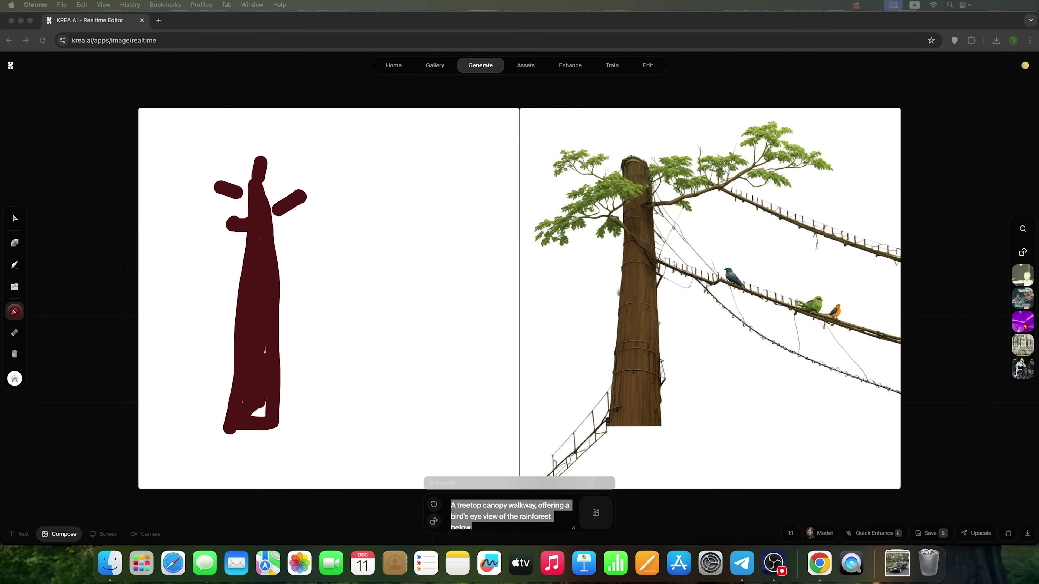
key(super+Tab)
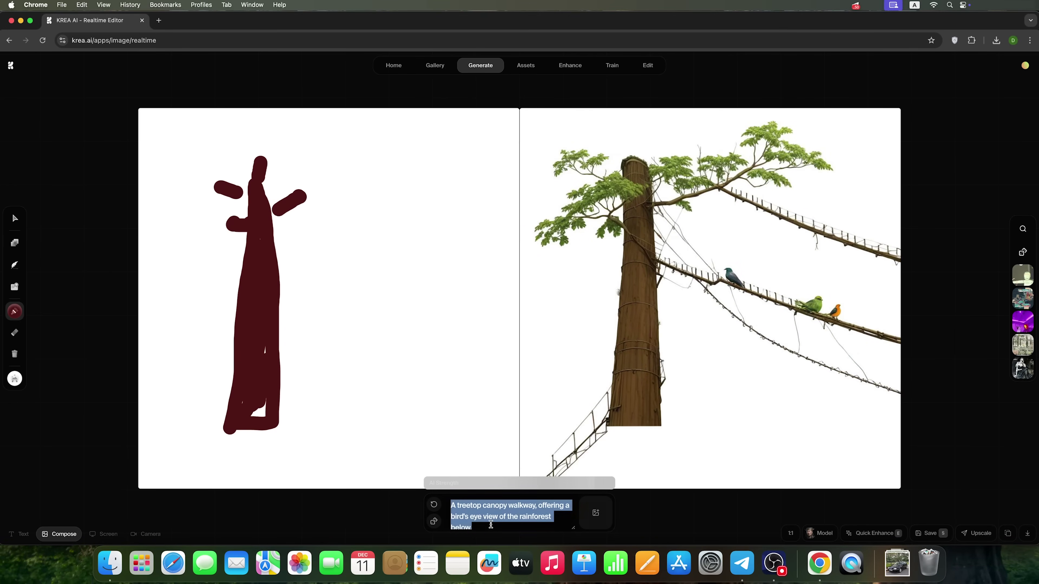
text(black volkswagen bora 1999 with number BM 5108 AT under tree in park background)
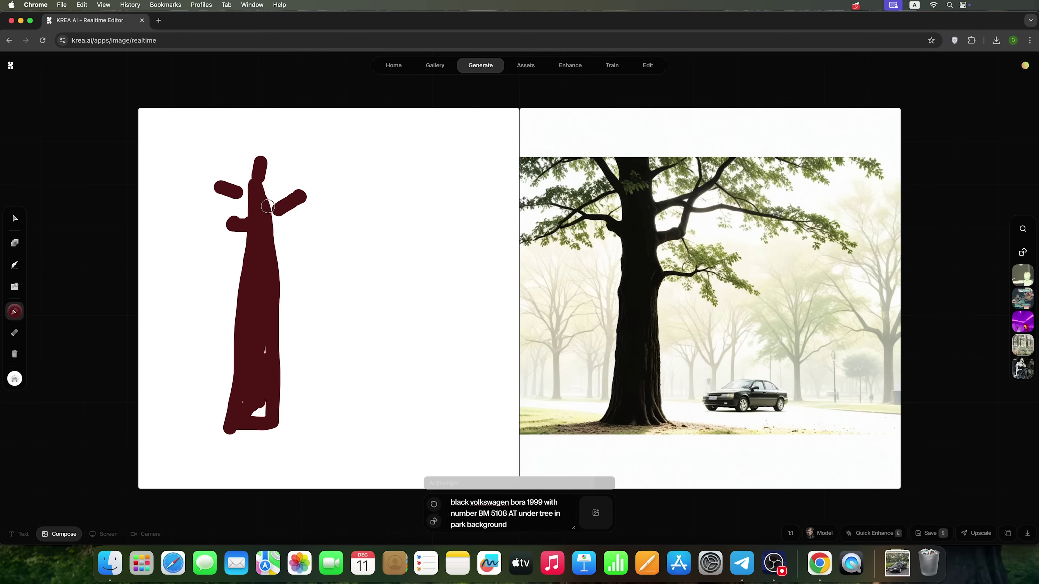
- Add a long branch and several thinner branches, then raise AI strength to 95
drag(271, 239, 375, 202)
click(14, 312)
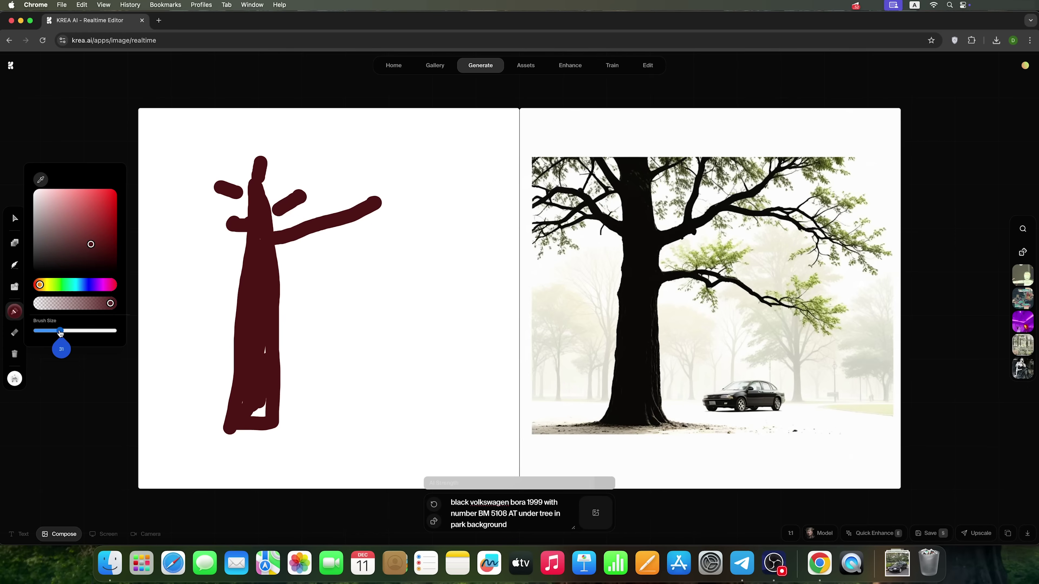
drag(242, 257, 172, 266)
drag(249, 211, 181, 208)
drag(241, 270, 219, 273)
drag(268, 190, 315, 163)
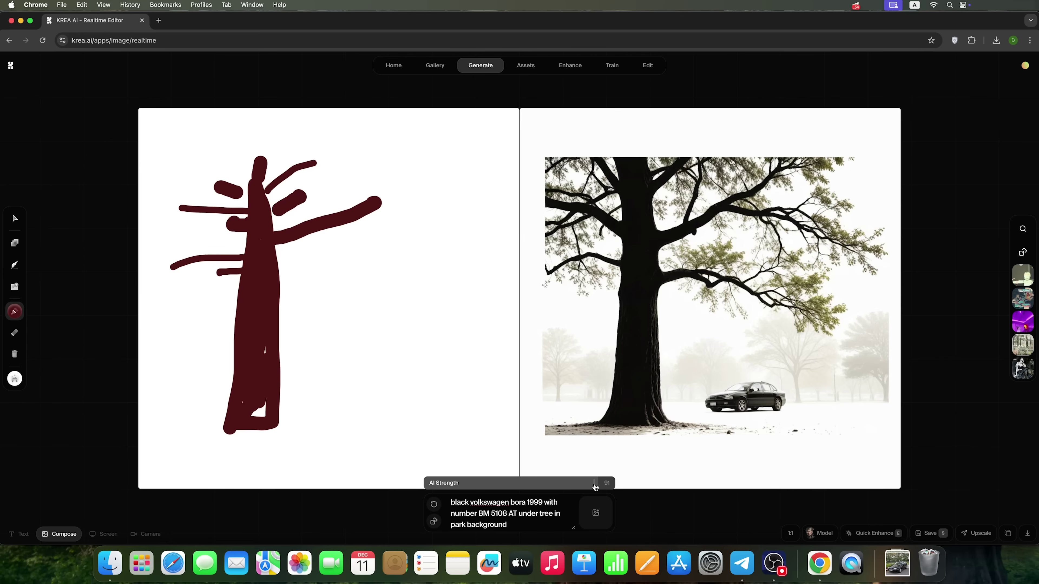
drag(595, 486, 601, 486)
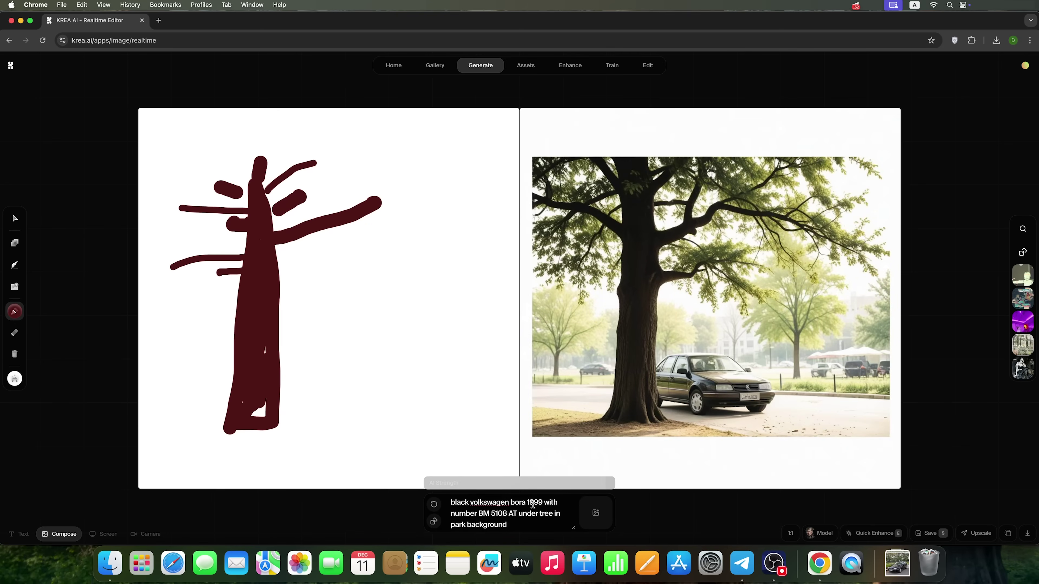
- Add the word 'photo' at the start of the prompt
click(452, 502)
text(photo)
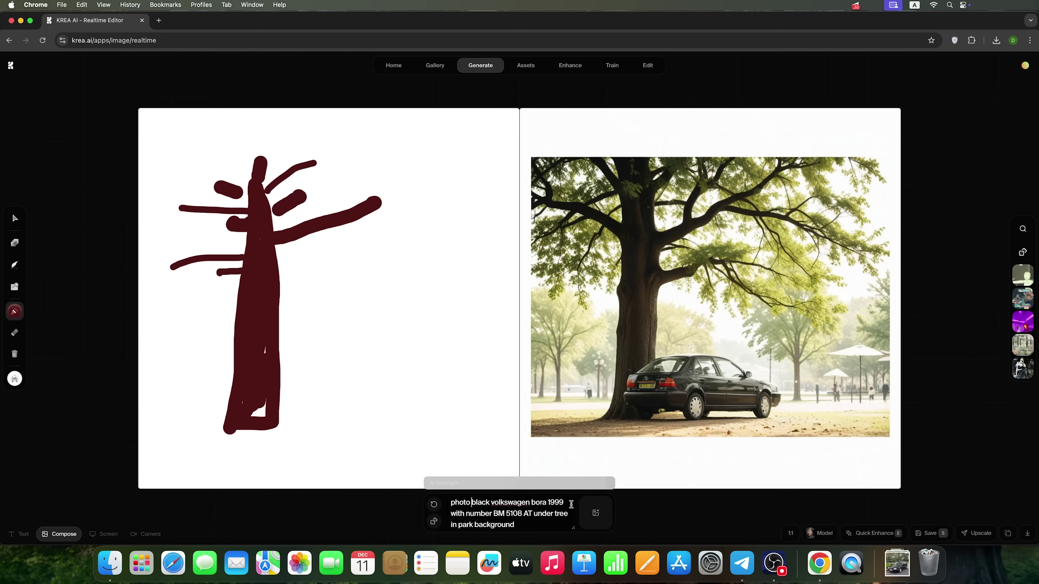
click(522, 513)
- Insert 'sedan' after 1999 and remove the spaces from the plate number
click(565, 501)
text(sedan)
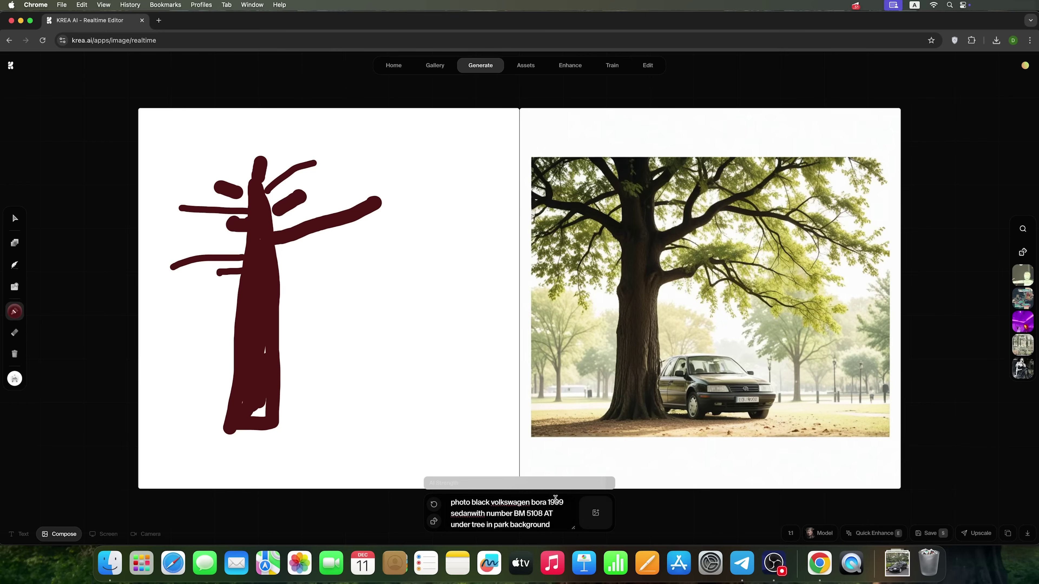
key(super+Right)
key(Left)
key(Left)
key(BackSpace)
key(alt+Left)
key(BackSpace)
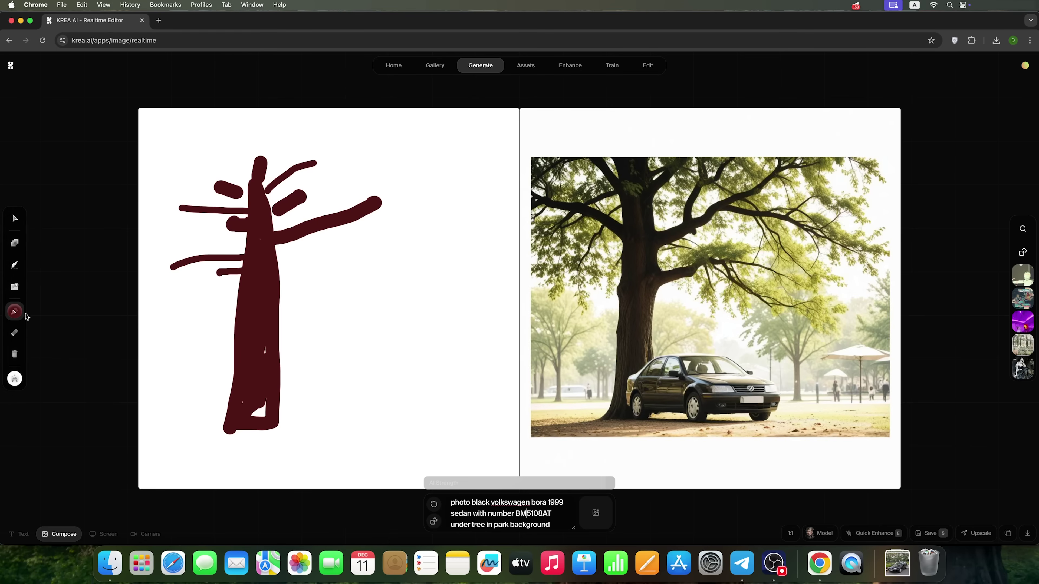
- Add a generated black car image frame, regenerate a variation, and try removing its background
click(14, 263)
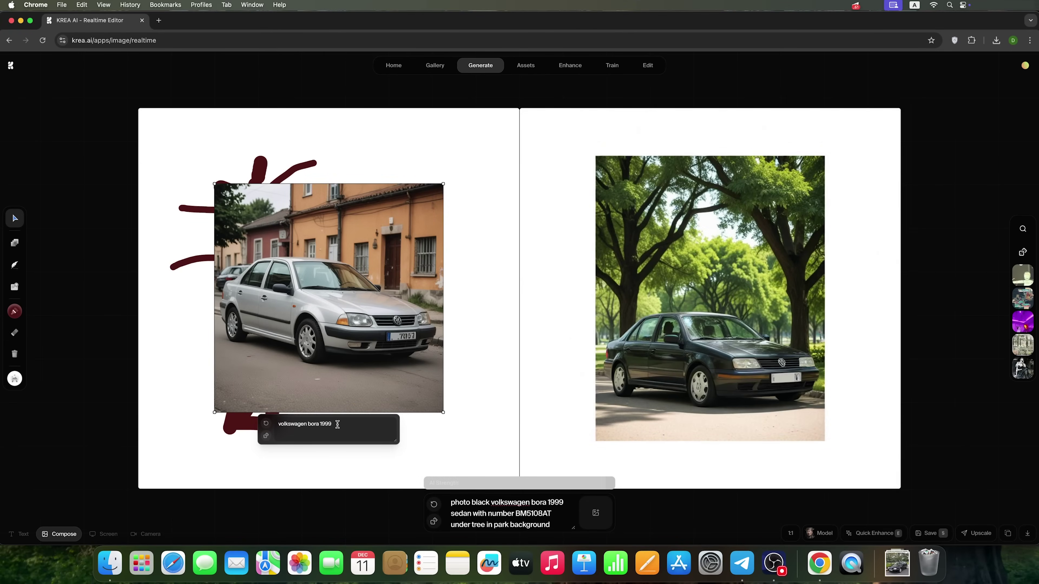
text(ack)
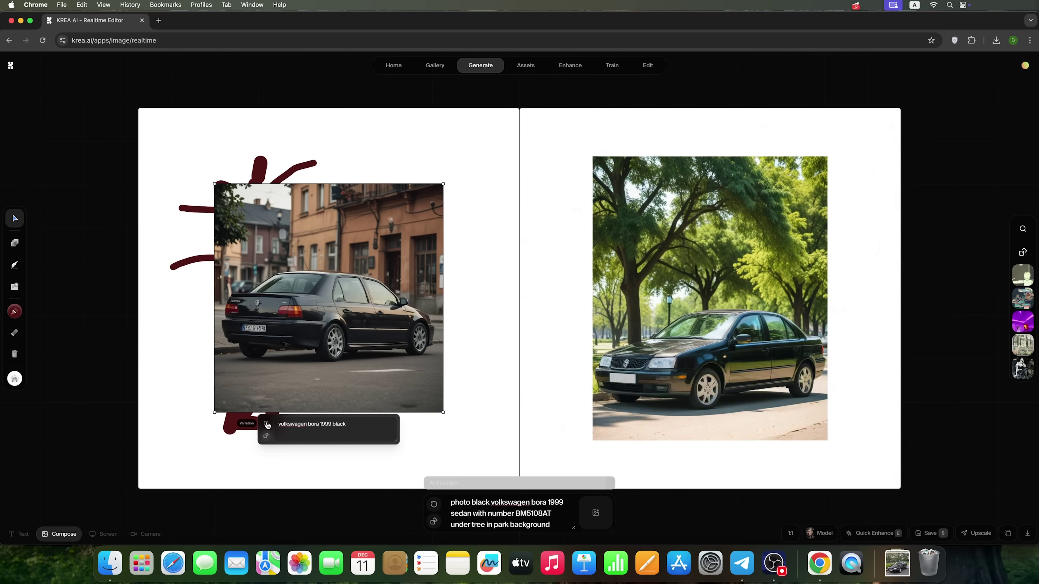
click(267, 425)
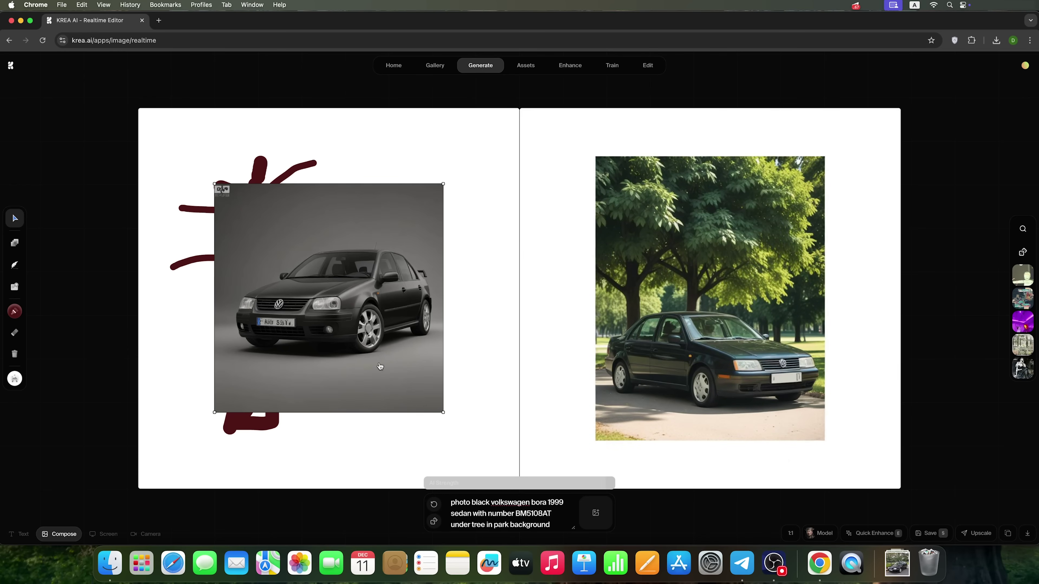
right_click(291, 370)
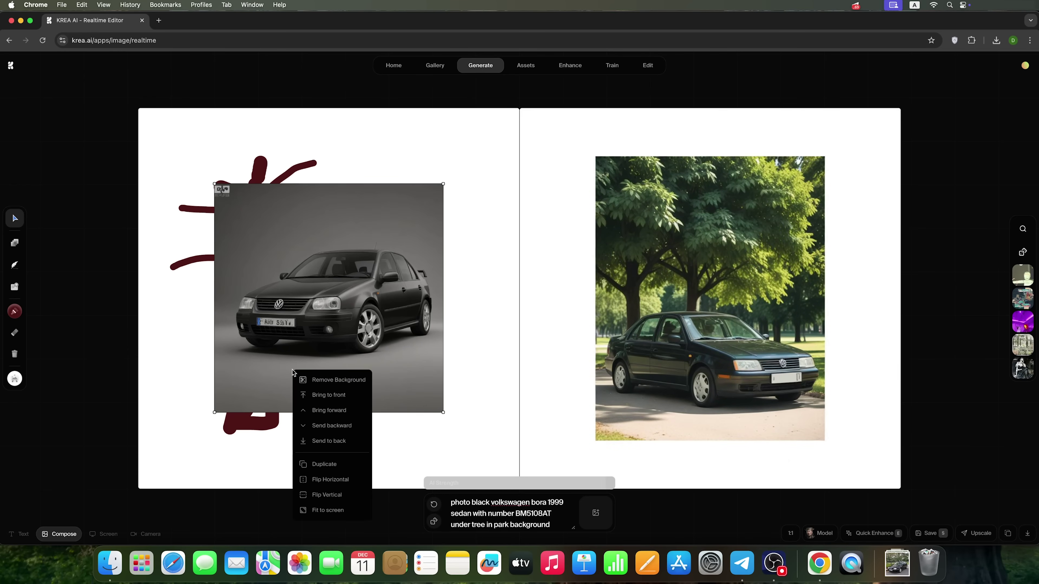
click(311, 381)
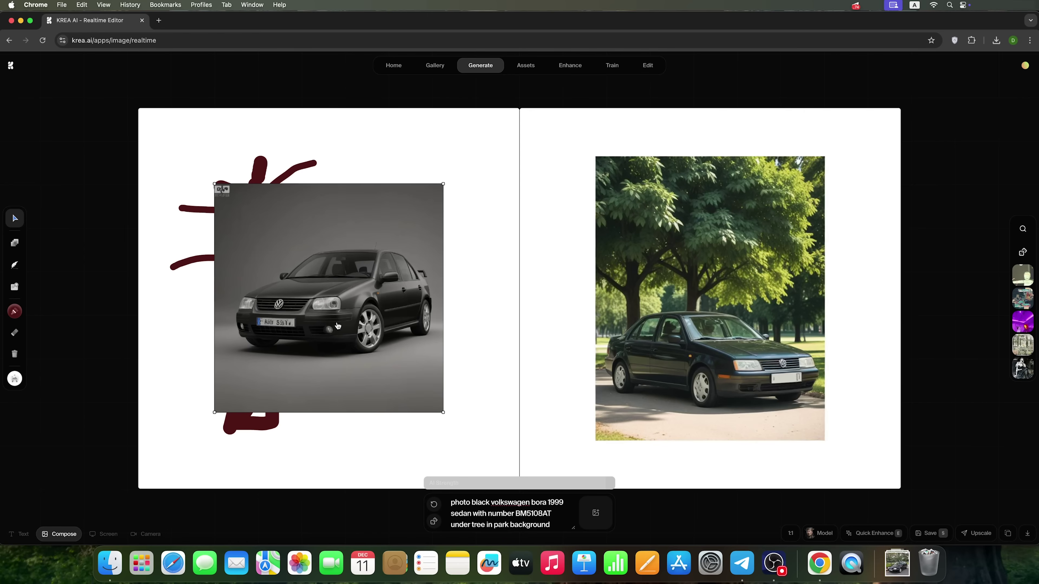
- Move the car photo down-right beside the tree, nudge it lower, and set AI strength to 98
scroll(365, 395, down, 3)
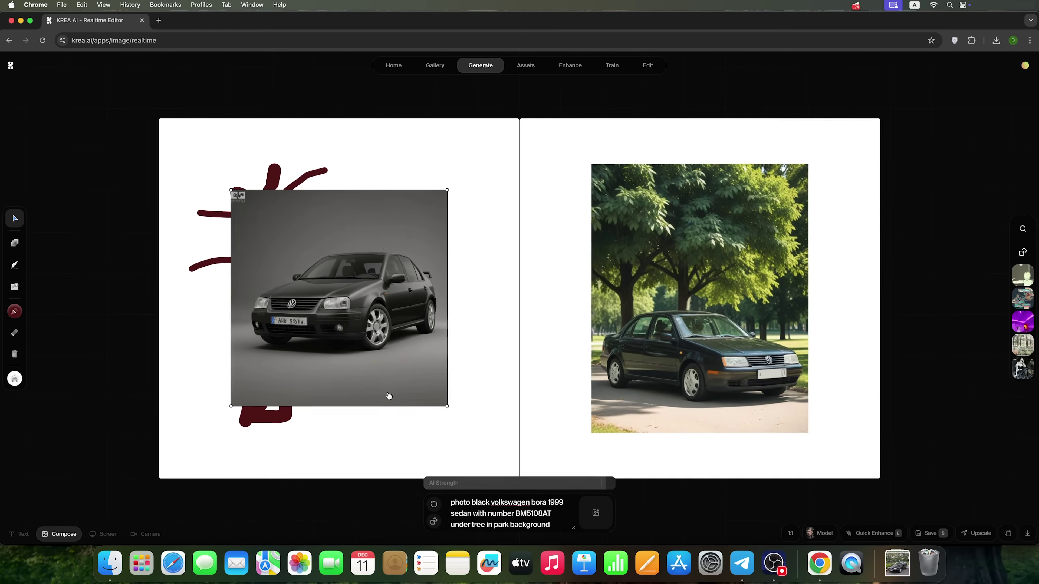
right_click(388, 395)
click(402, 383)
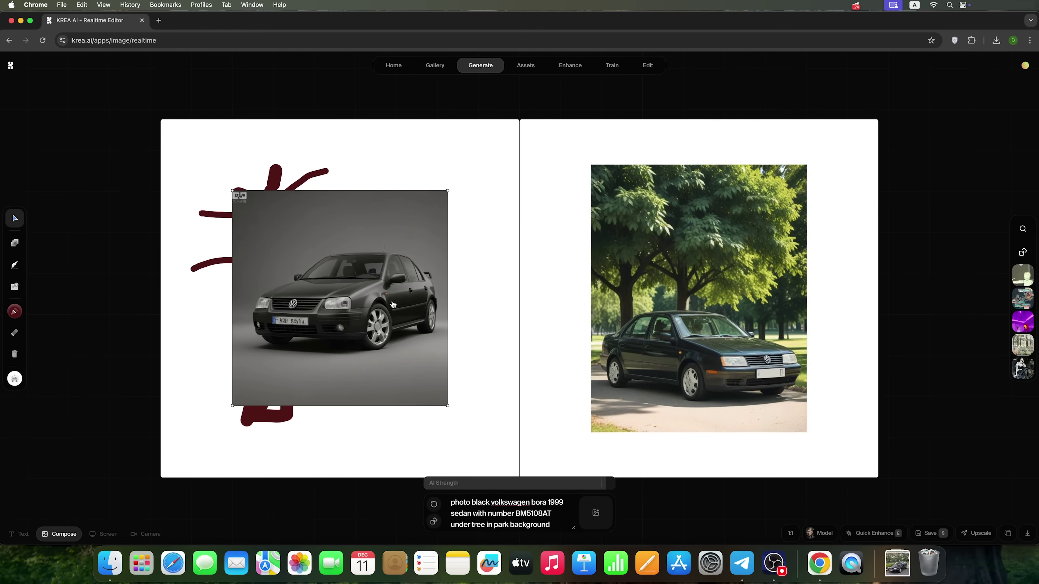
mouse_move(393, 304)
mouse_down()
mouse_move(423, 336)
mouse_move(413, 356)
mouse_up()
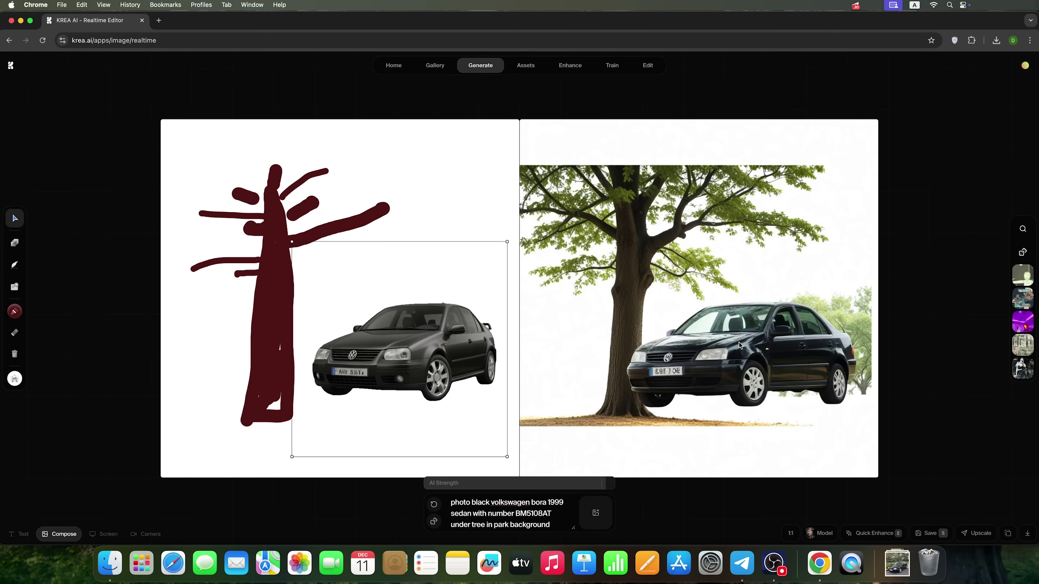
drag(416, 411, 415, 427)
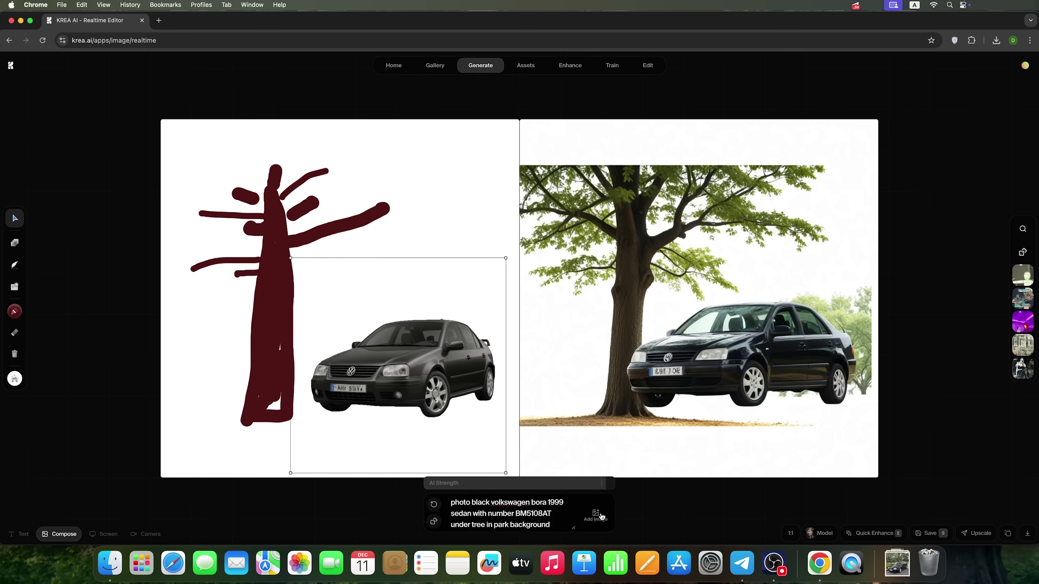
drag(604, 486, 610, 486)
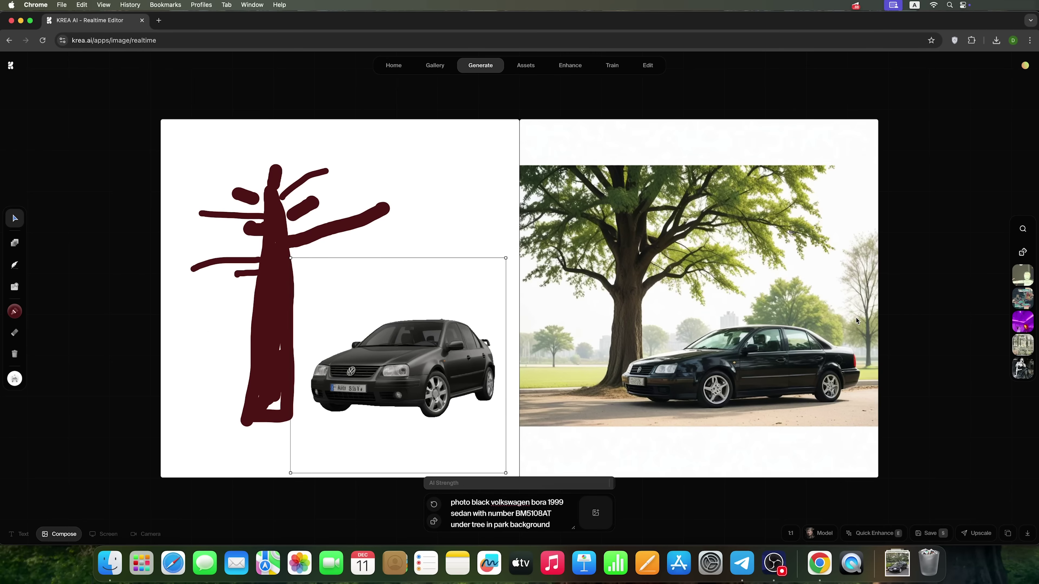
- Apply the second saved style thumbnail to the car-and-tree render and go to Assets
click(1023, 298)
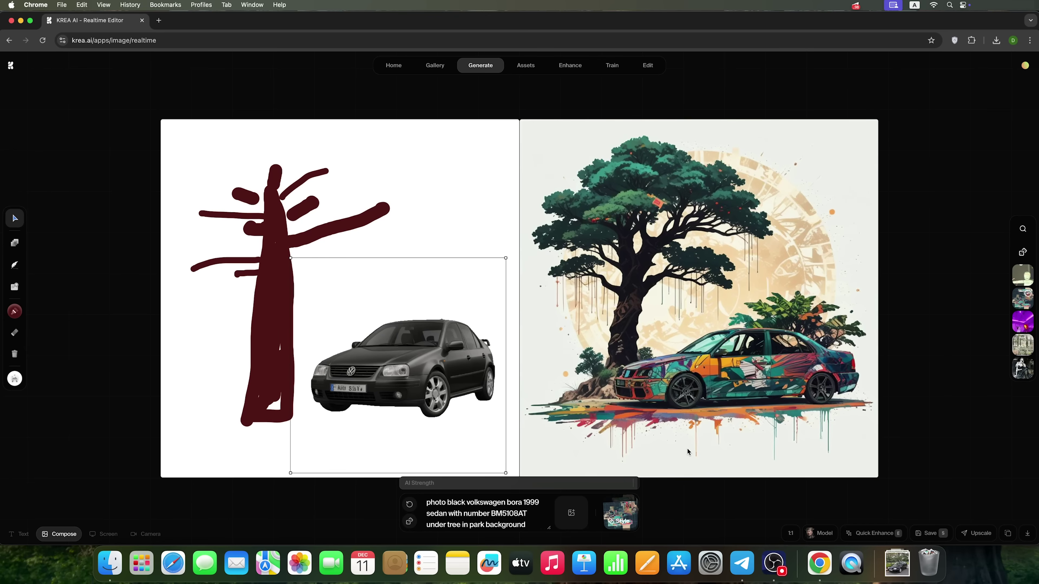
click(524, 67)
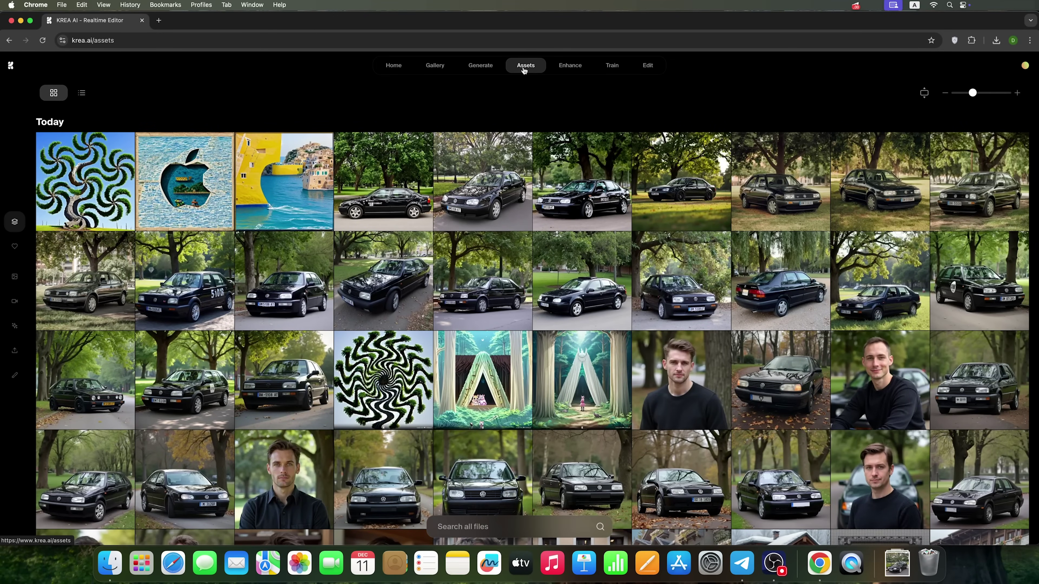
- Browse the generated assets grid, then switch to the Enhance app
scroll(573, 239, down, 10)
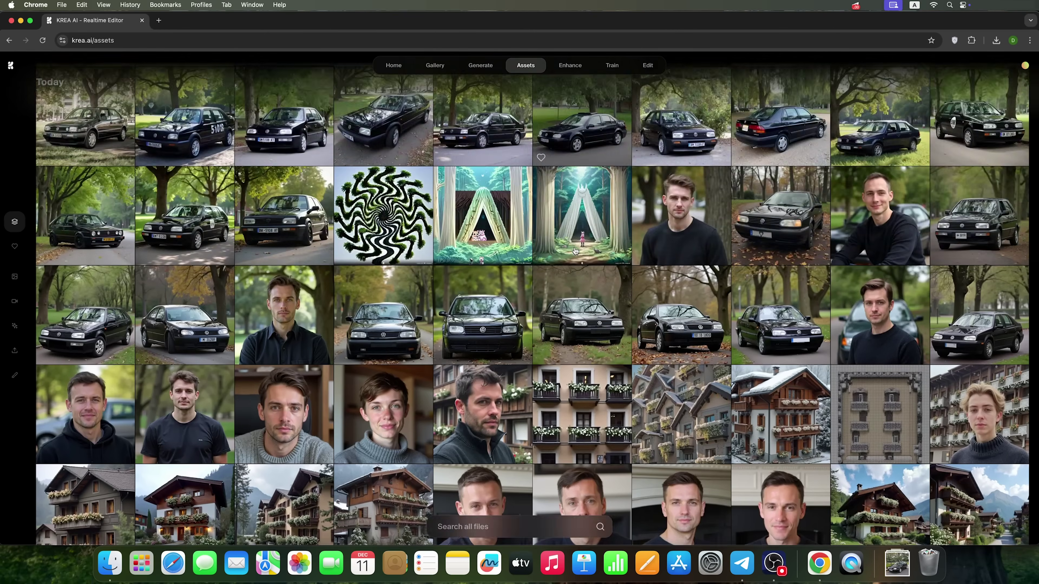
scroll(573, 239, up, 10)
click(569, 65)
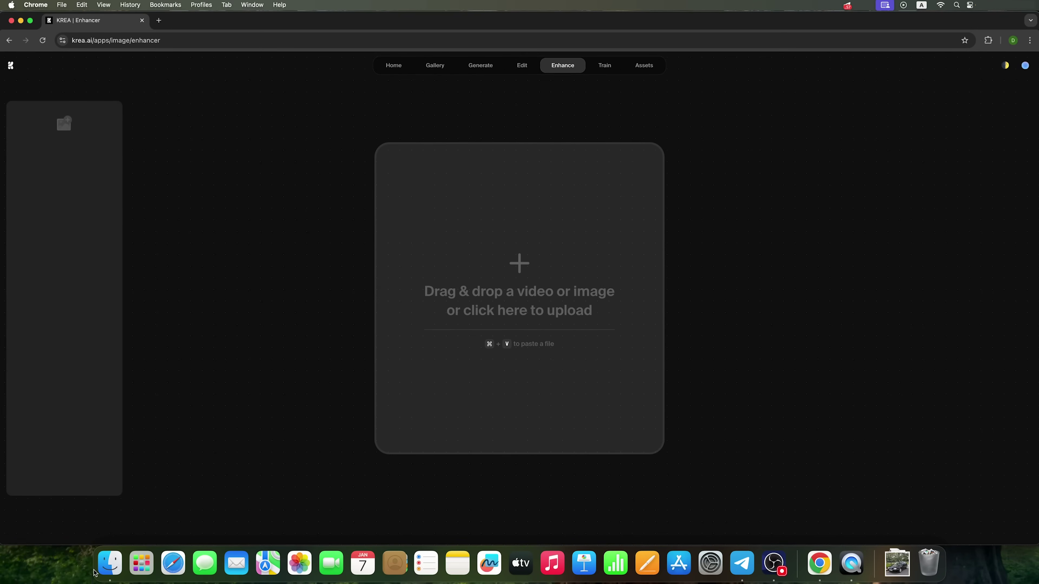
- Upload a portrait photo from Finder and enhance it with 2x upscaling
click(108, 571)
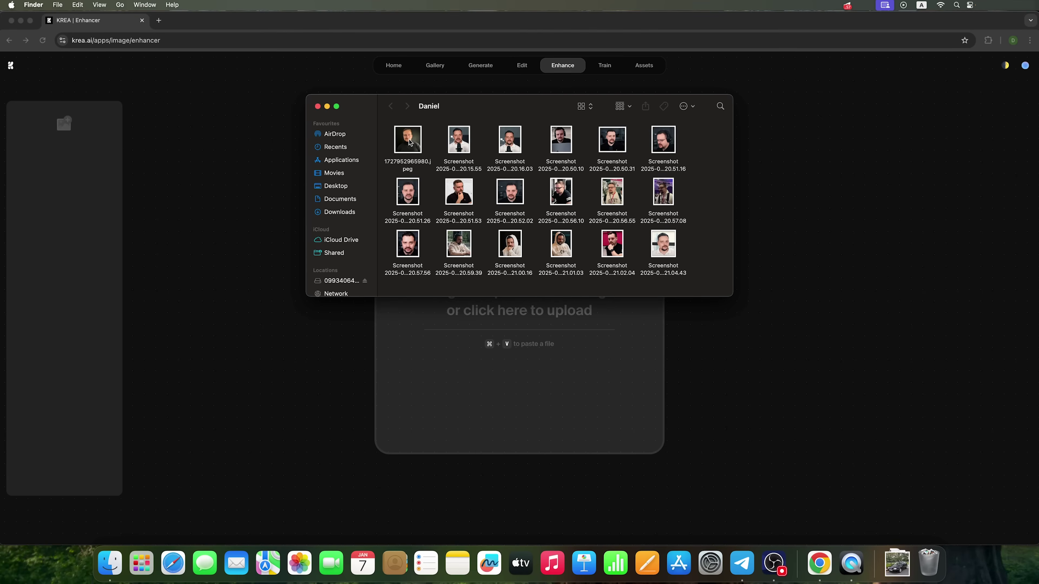
drag(409, 142, 501, 334)
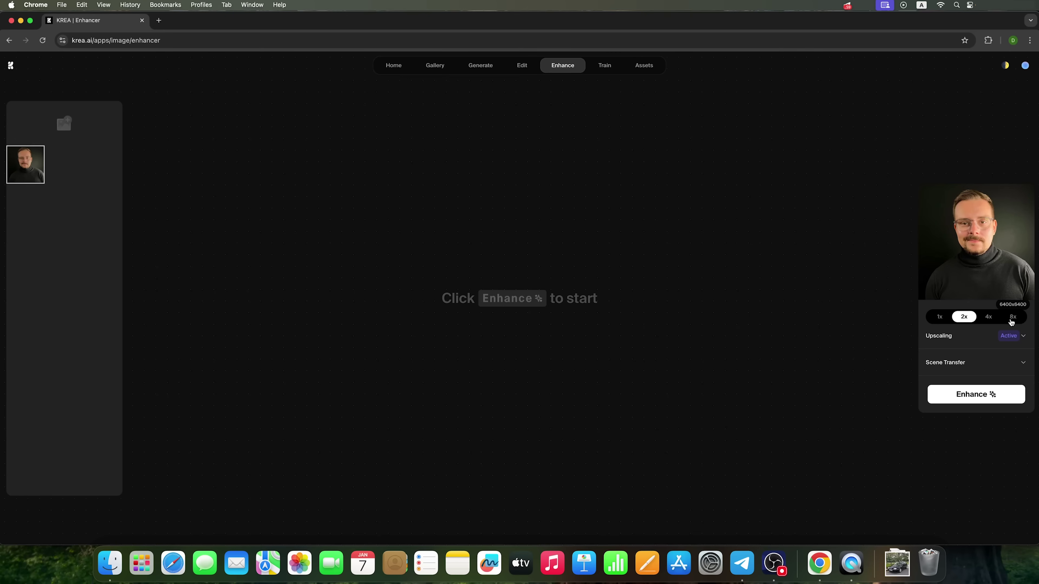
click(1023, 336)
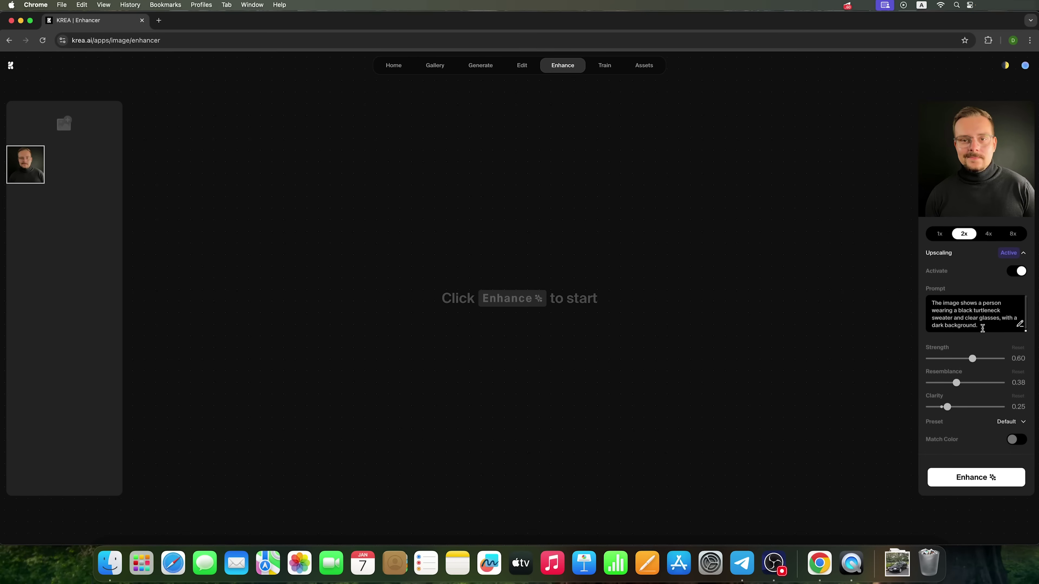
triple_click(962, 313)
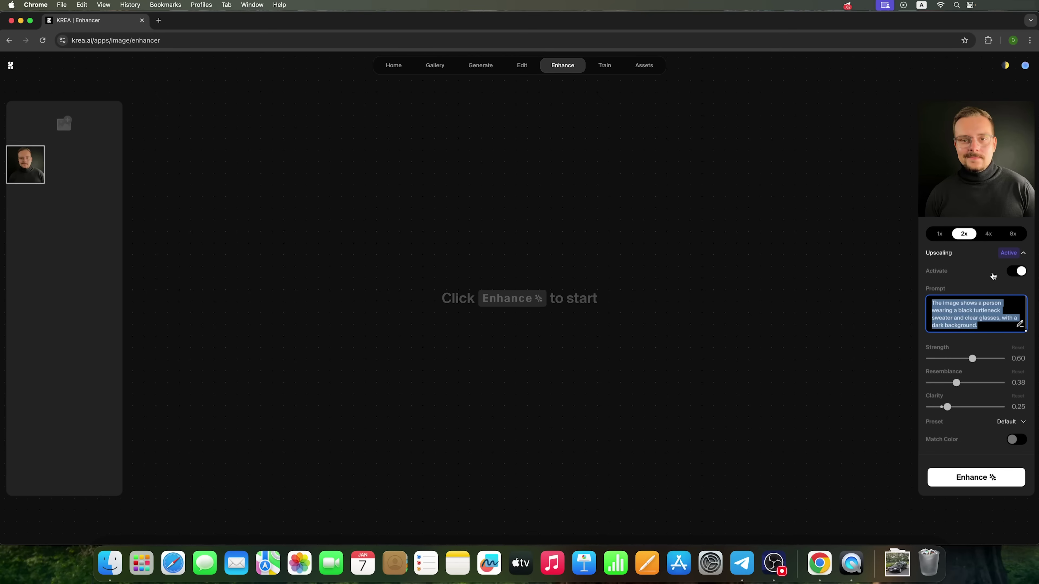
click(962, 480)
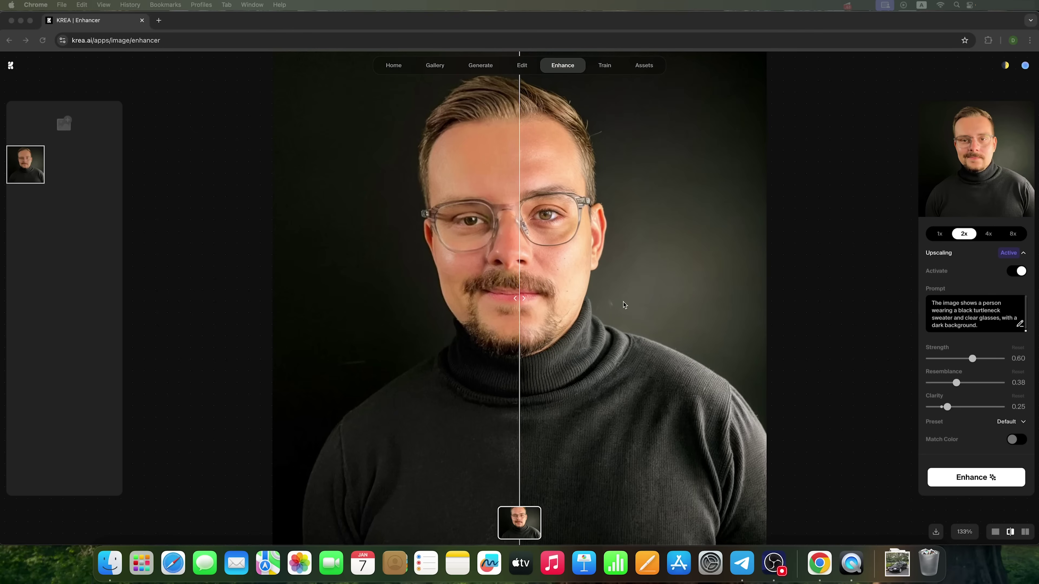
- Raise Strength to 0.82, Resemblance to 0.67 and Clarity to 0.53, keeping the Default preset
mouse_move(519, 300)
mouse_down()
mouse_move(573, 300)
mouse_move(347, 302)
mouse_move(762, 301)
mouse_move(431, 313)
mouse_move(304, 301)
mouse_move(505, 298)
mouse_up()
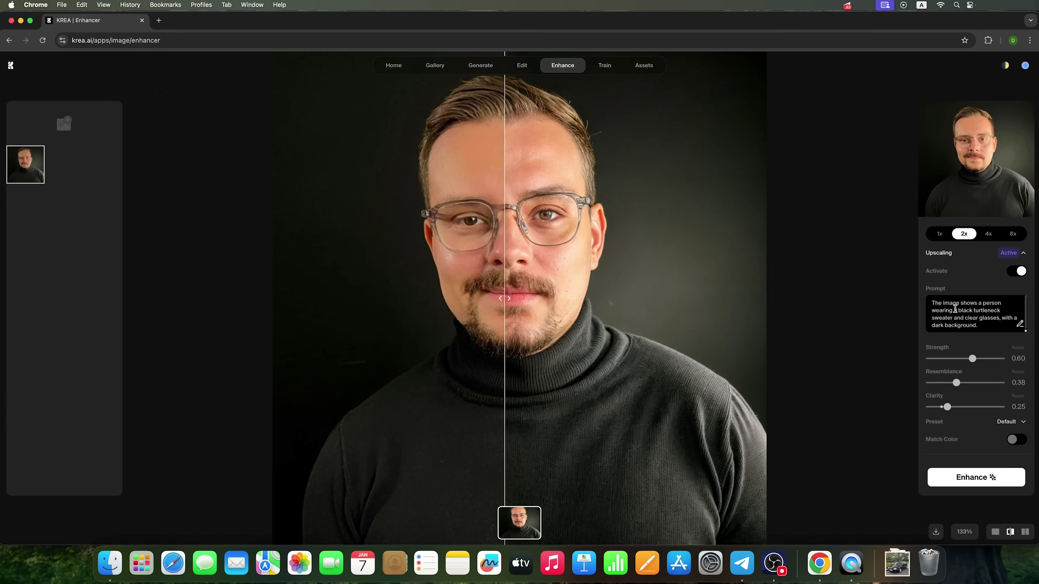
drag(928, 302, 984, 329)
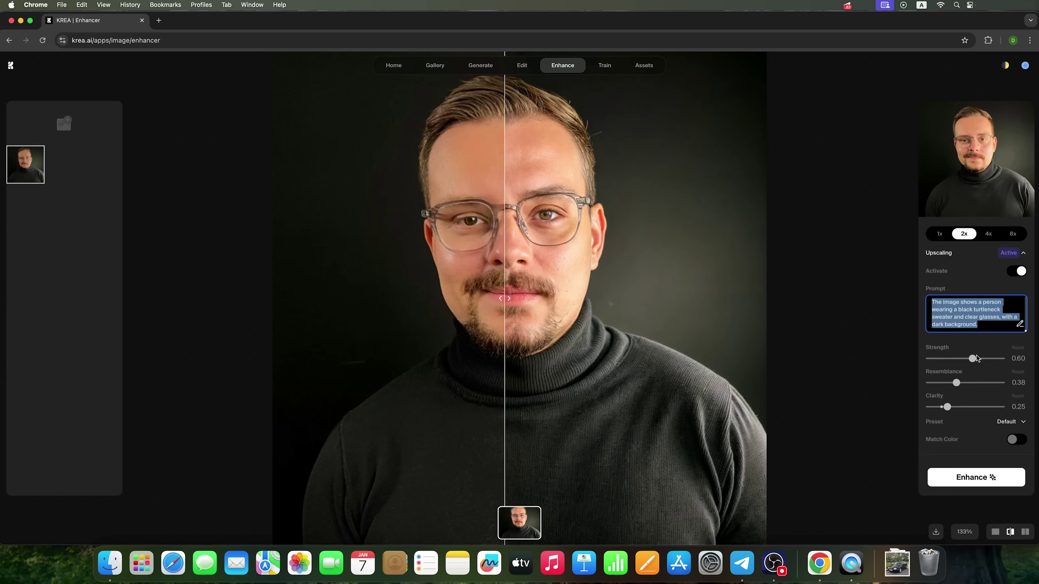
drag(976, 358, 966, 412)
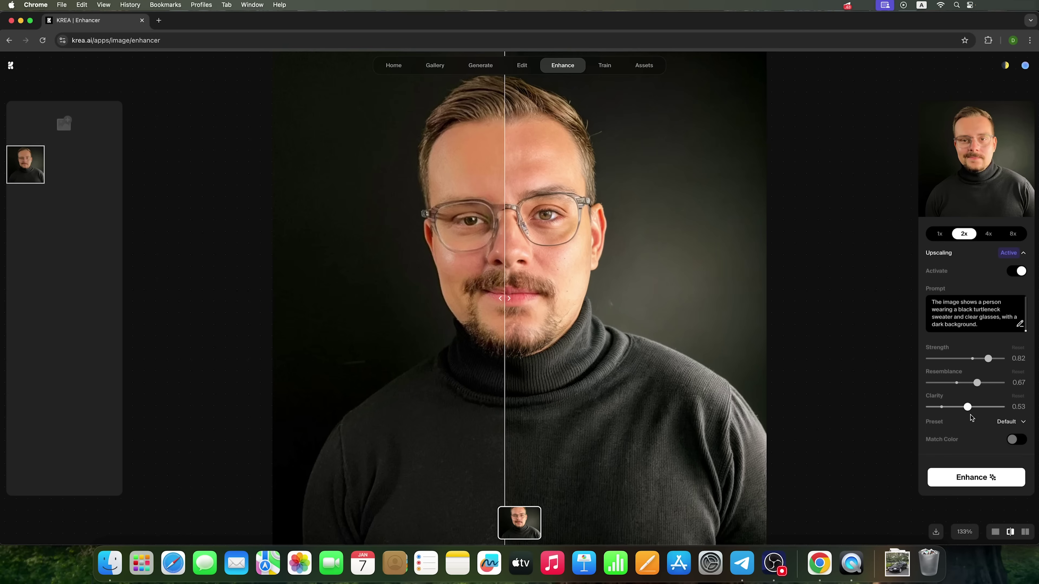
click(1016, 427)
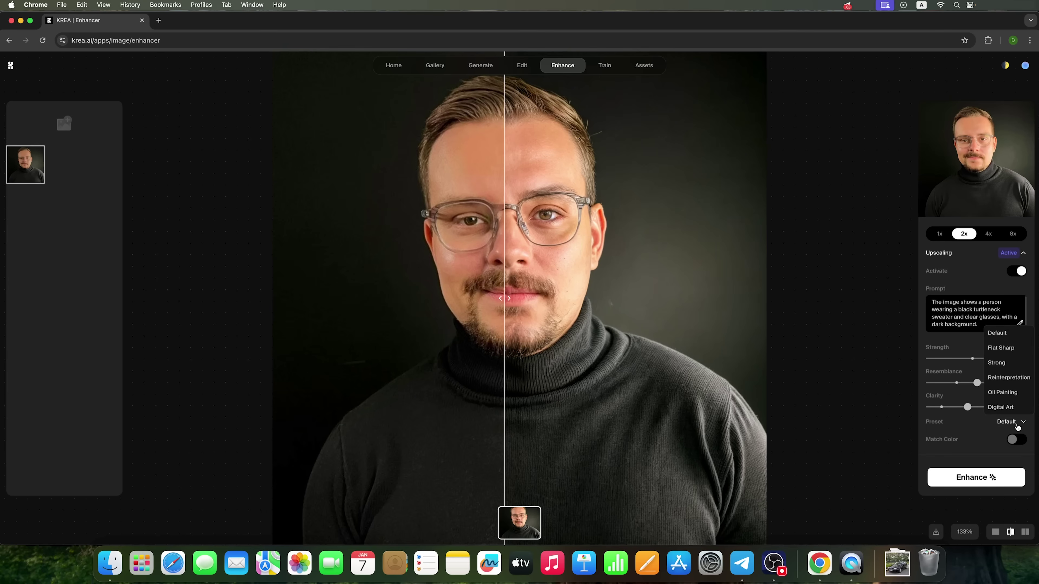
click(1017, 426)
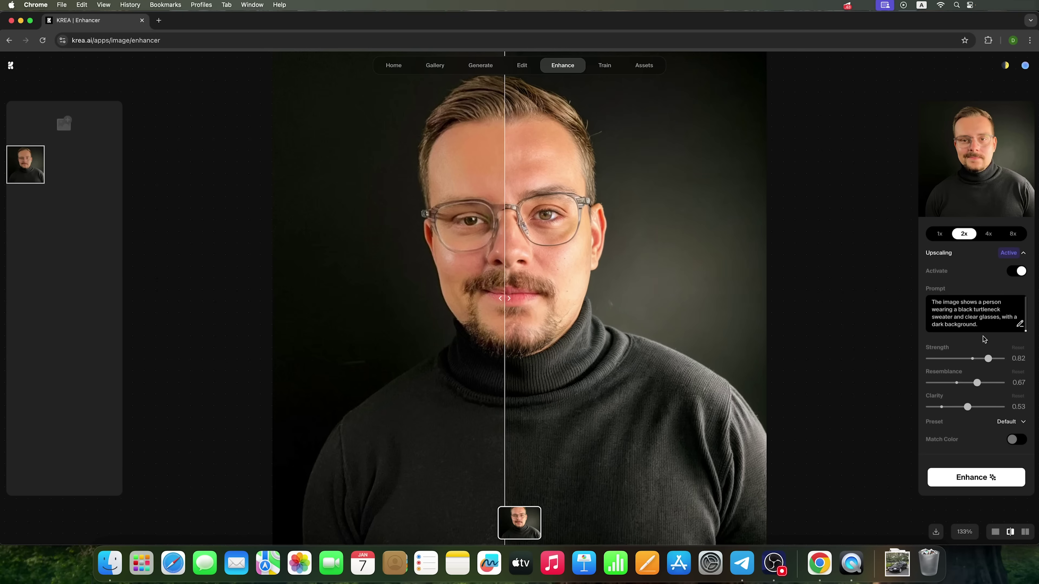
- Generate the second enhanced version and compare it against the original portrait
click(981, 479)
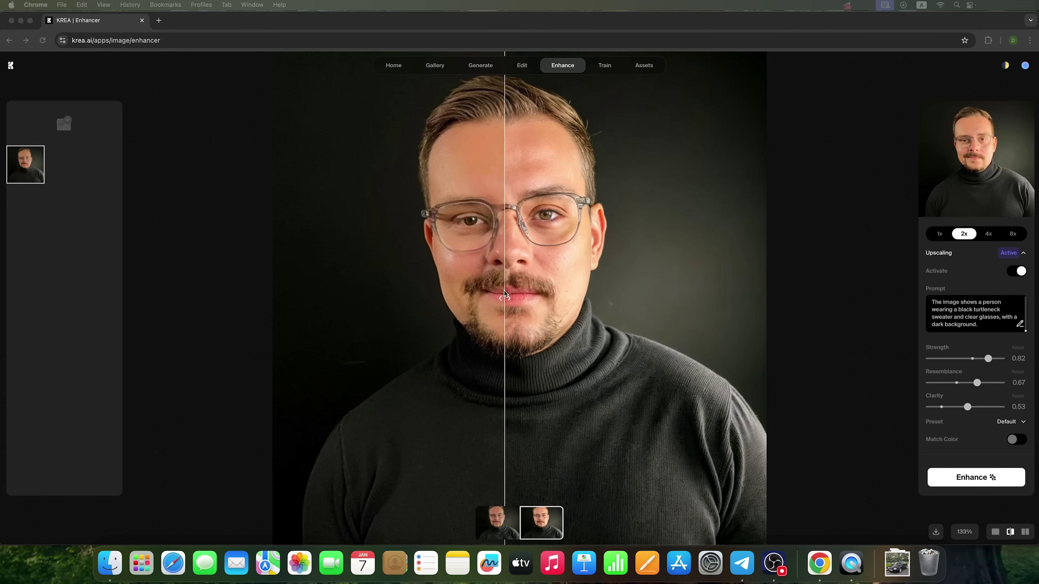
drag(495, 298, 294, 323)
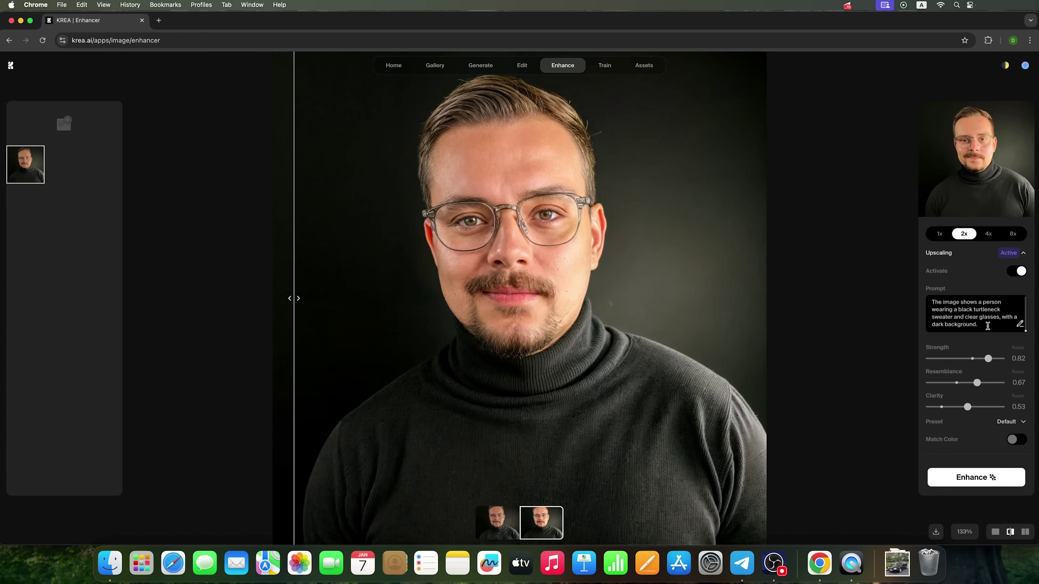
click(981, 311)
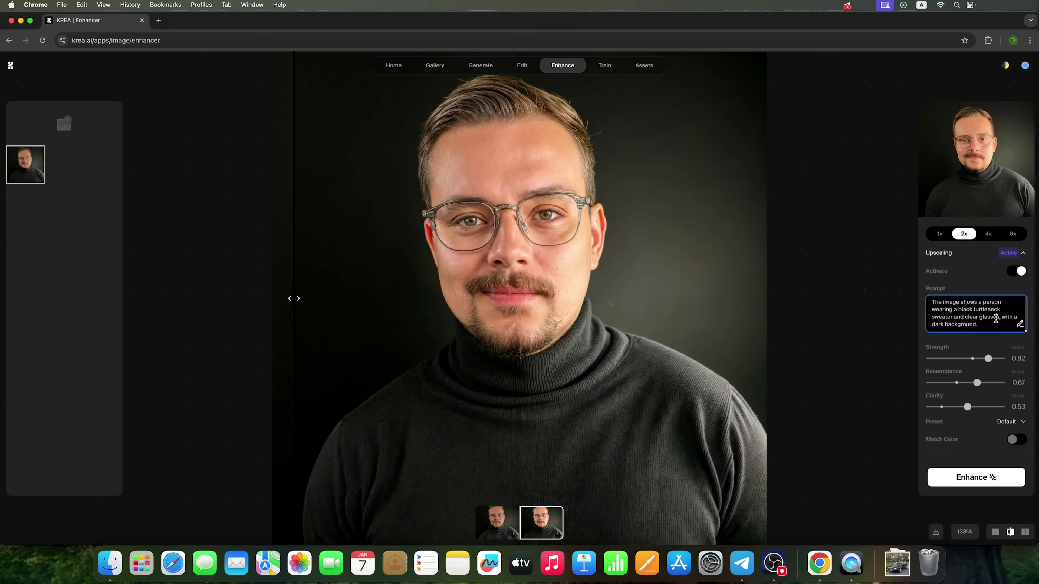
- Change 'clear' to 'sun' glasses in the prompt, re-enhance, and compare the newest version
text(sun)
click(987, 479)
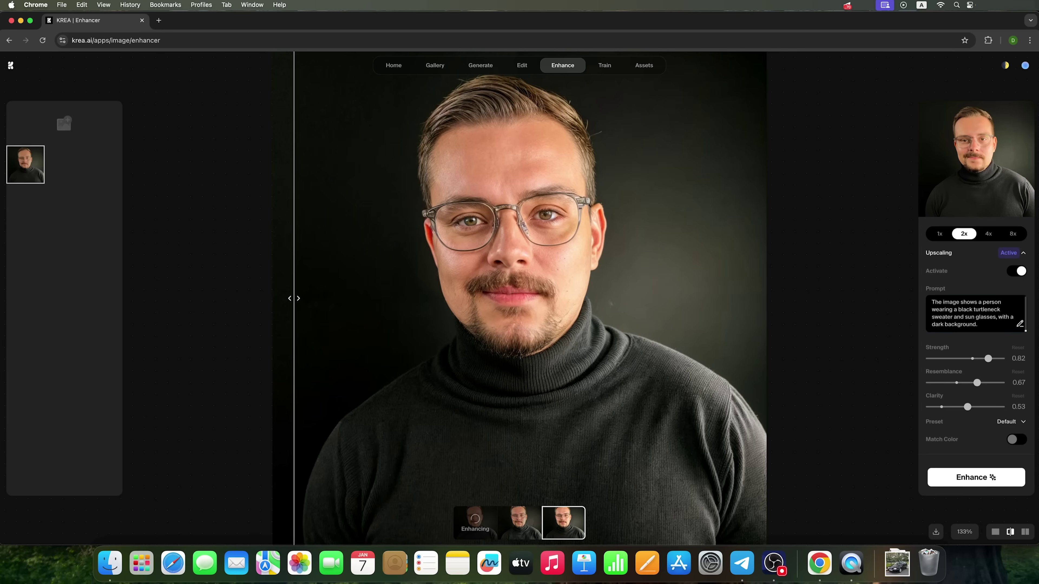
click(504, 299)
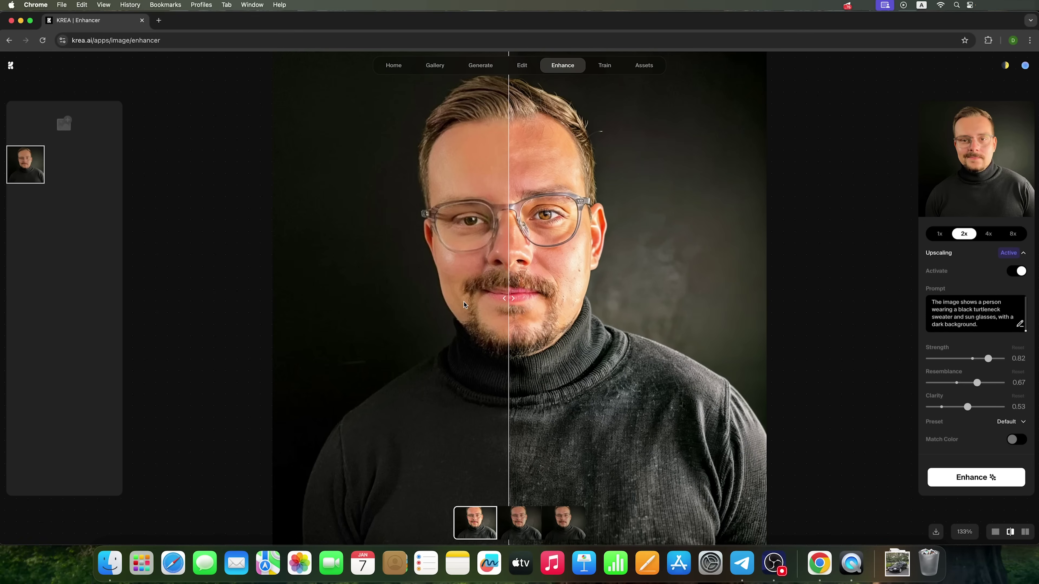
mouse_move(506, 298)
mouse_down()
mouse_move(374, 298)
mouse_move(626, 299)
mouse_move(274, 299)
mouse_move(510, 293)
mouse_up()
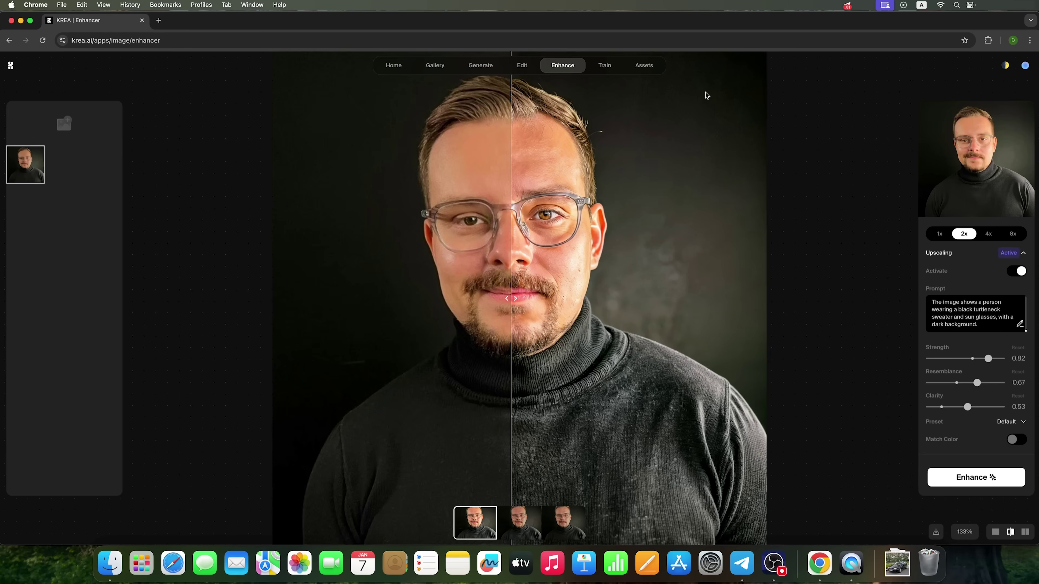
- Upload 18 portrait photos and train the 'Bearded Man in Various Settings' style
click(605, 66)
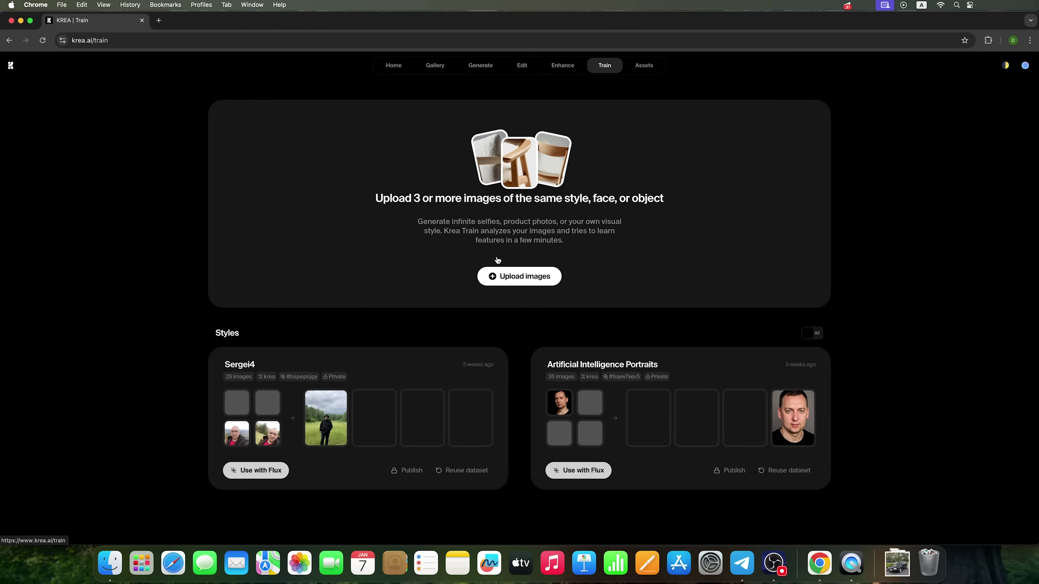
click(514, 278)
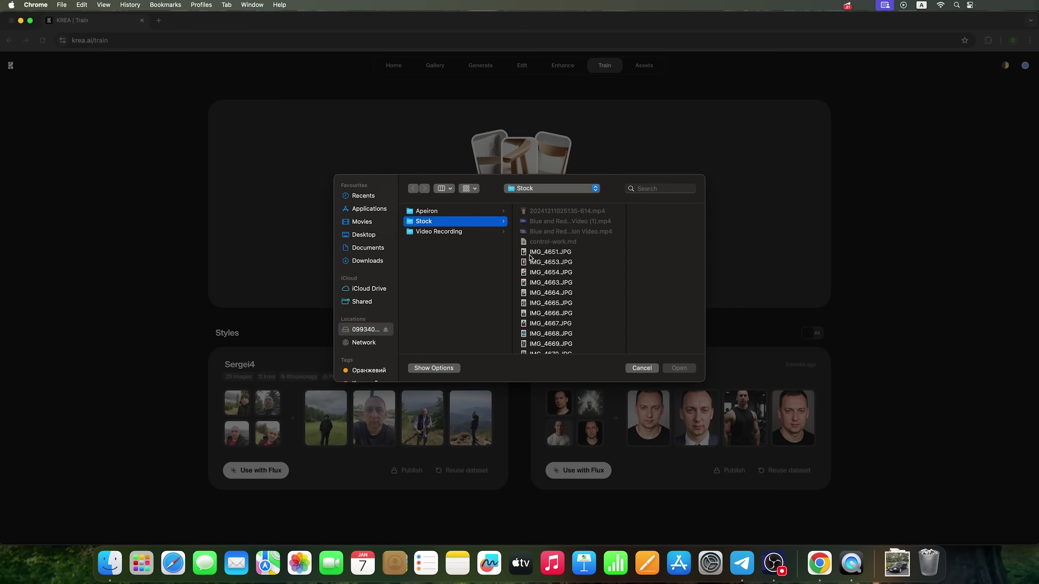
click(360, 235)
click(425, 232)
click(569, 211)
shift+click(564, 342)
key(Return)
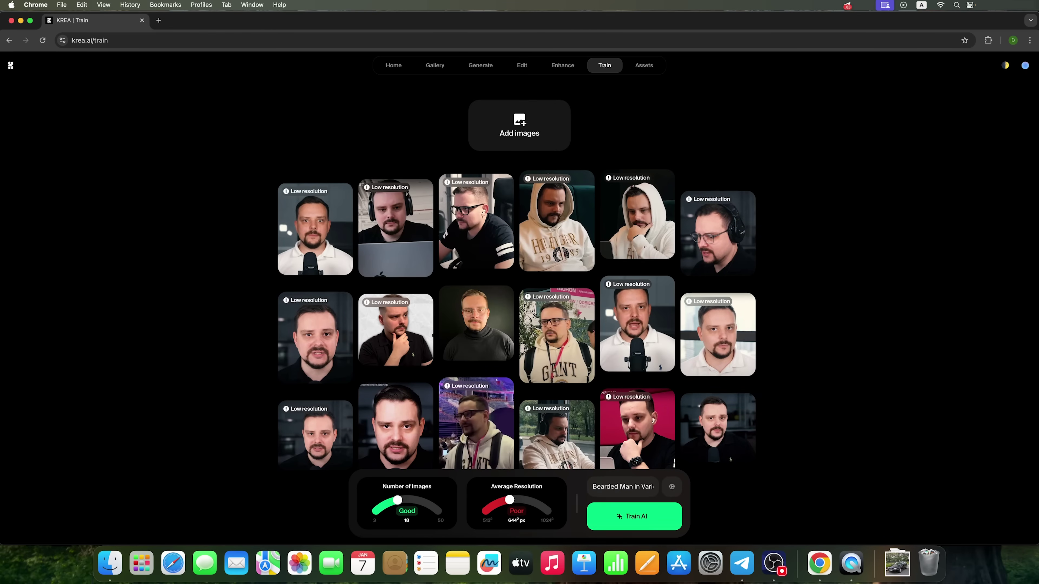
click(634, 515)
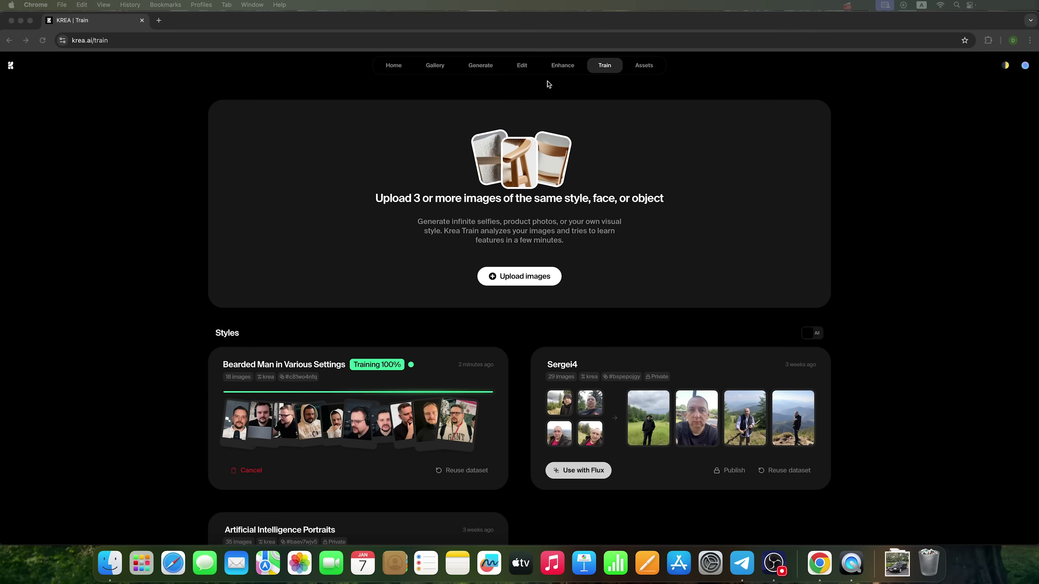
- Open the Flux generator from the home page and attach your personal face style from My styles
click(394, 66)
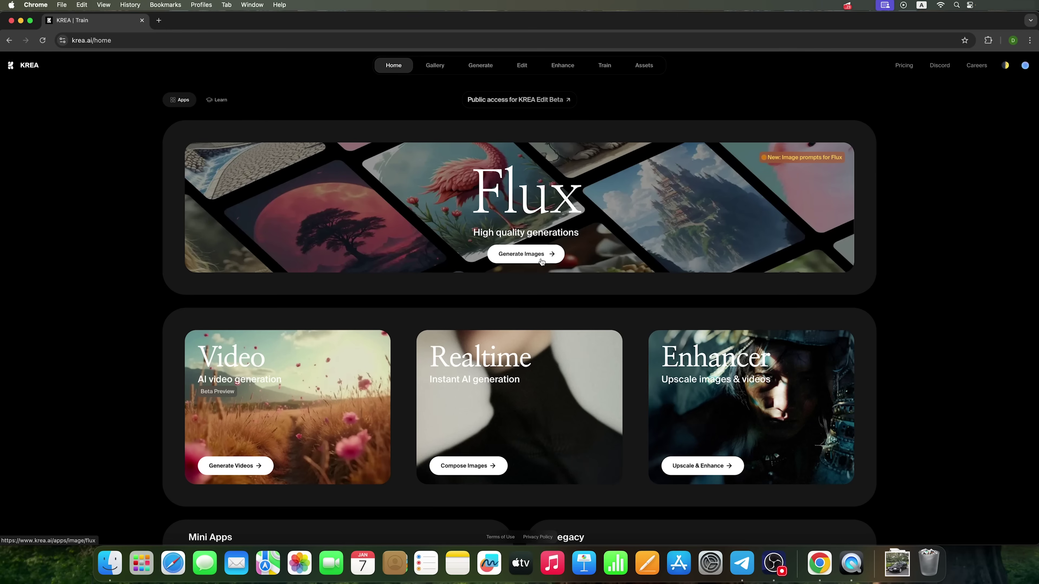
click(526, 253)
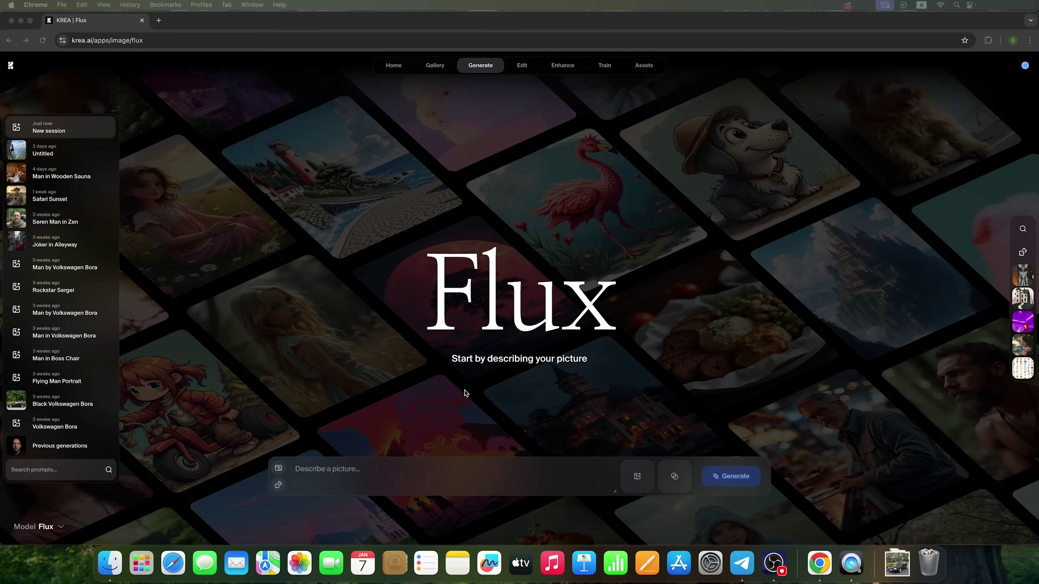
click(675, 478)
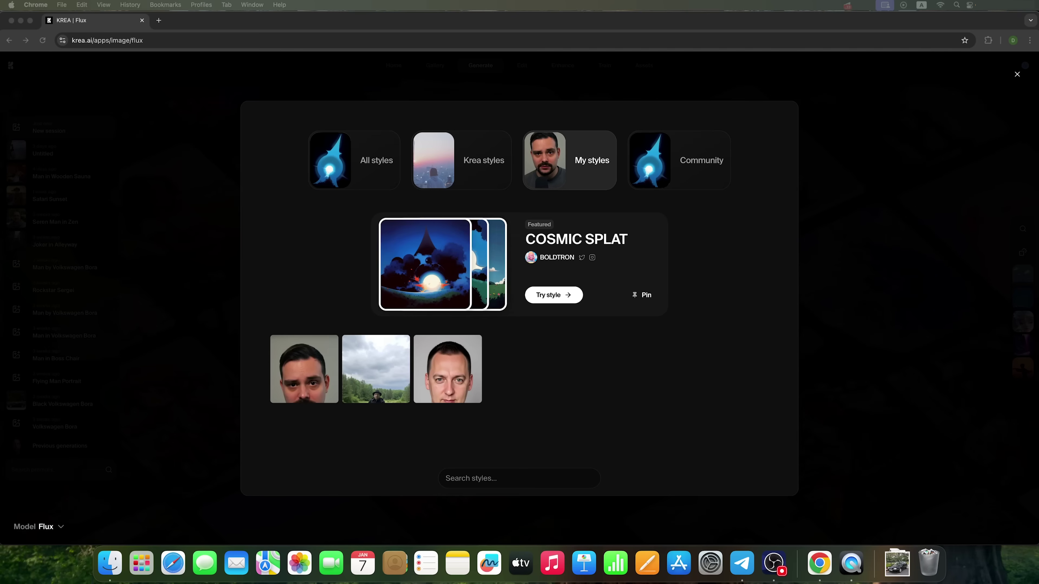
click(517, 369)
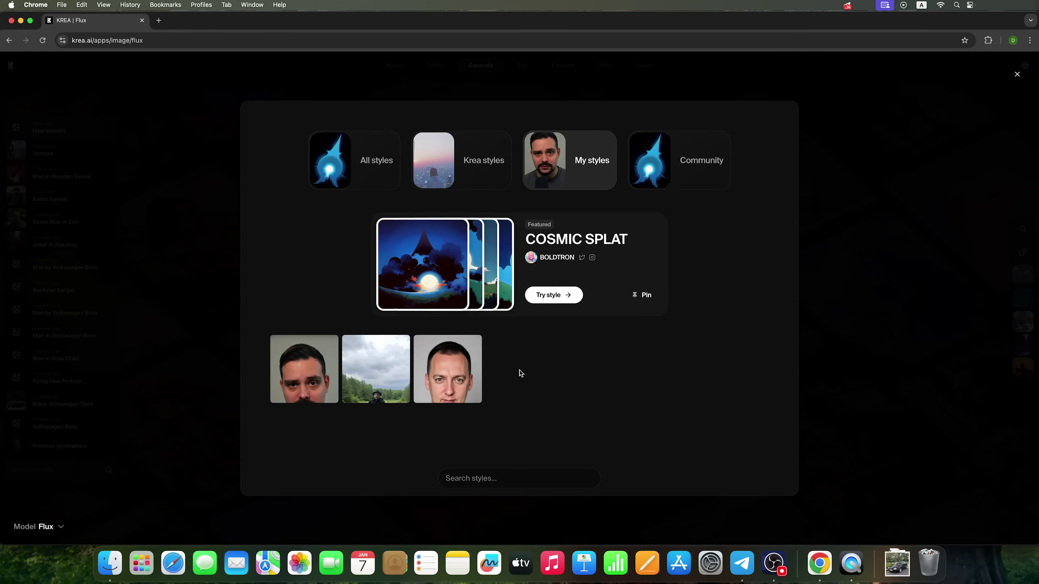
click(295, 367)
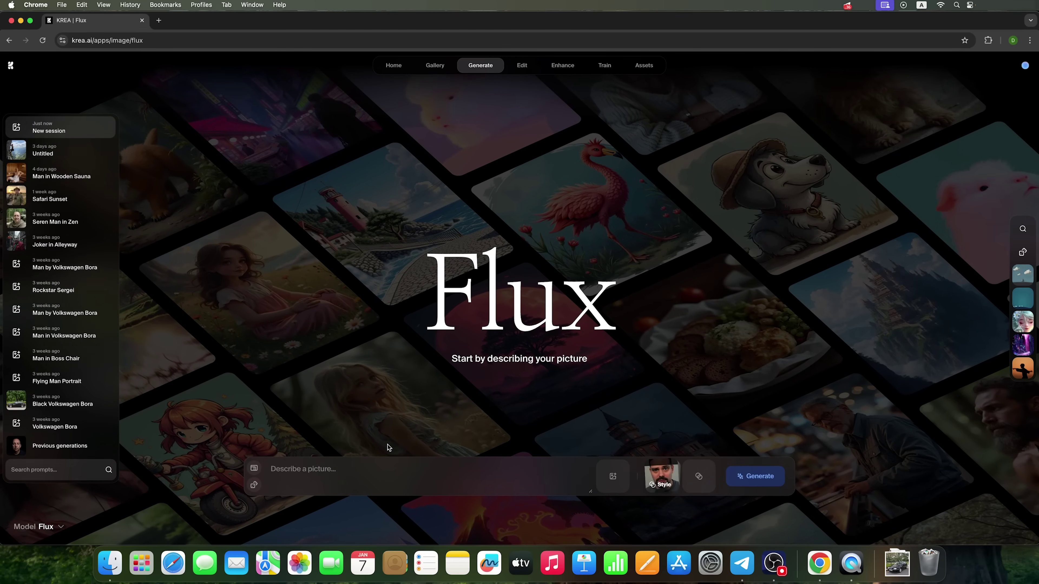
mouse_move(663, 472)
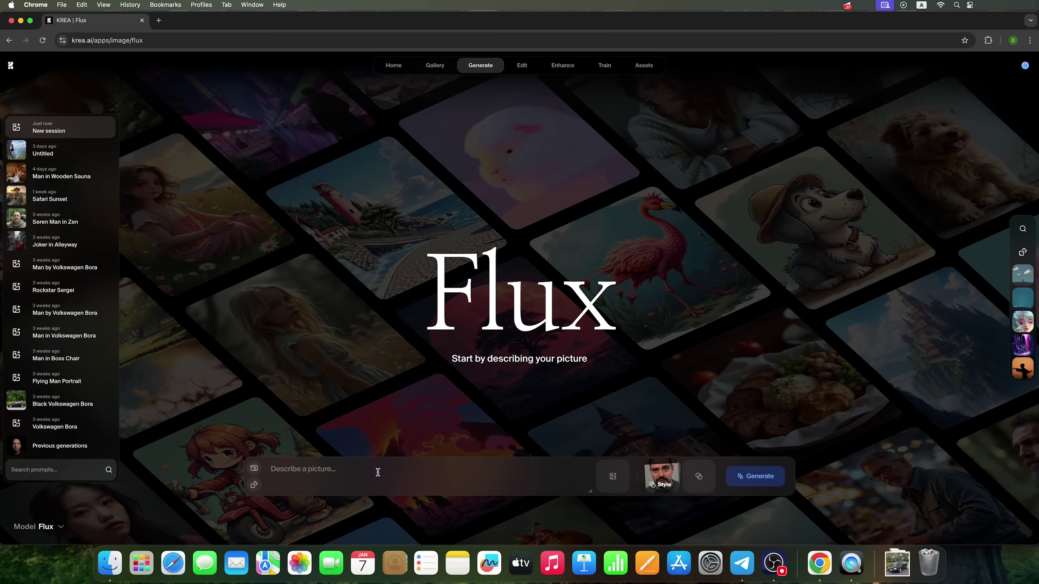
- Paste the navy-suit boardroom prompt and generate four Flux images
click(375, 473)
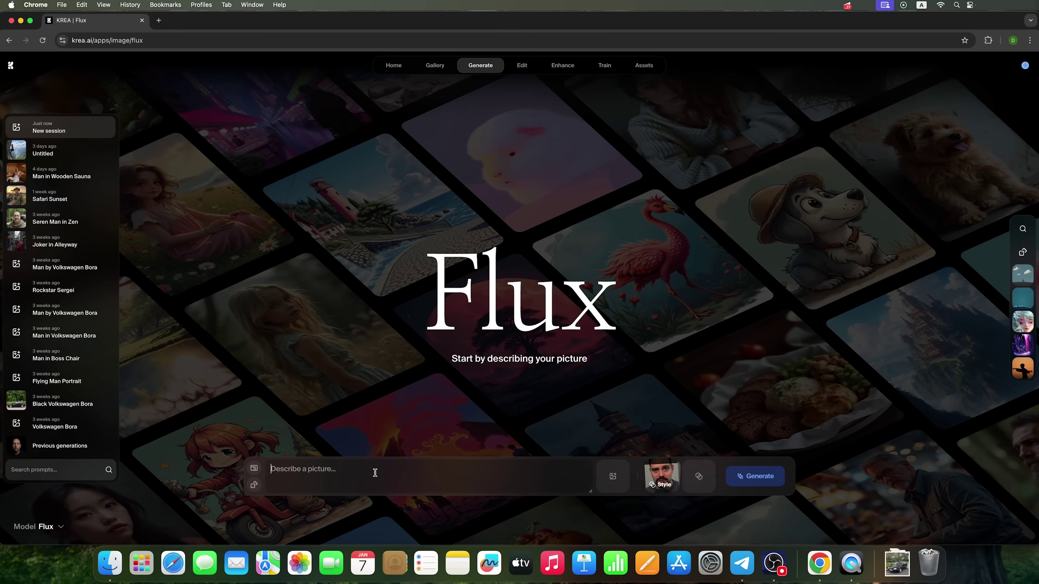
text("A confident man in a classic dark navy blue business suit with a crisp white shirt, a silk tie, and polished black shoes. He is standing in a modern corporate boardroom with floor-to-ceiling windows and a cityscape view.")
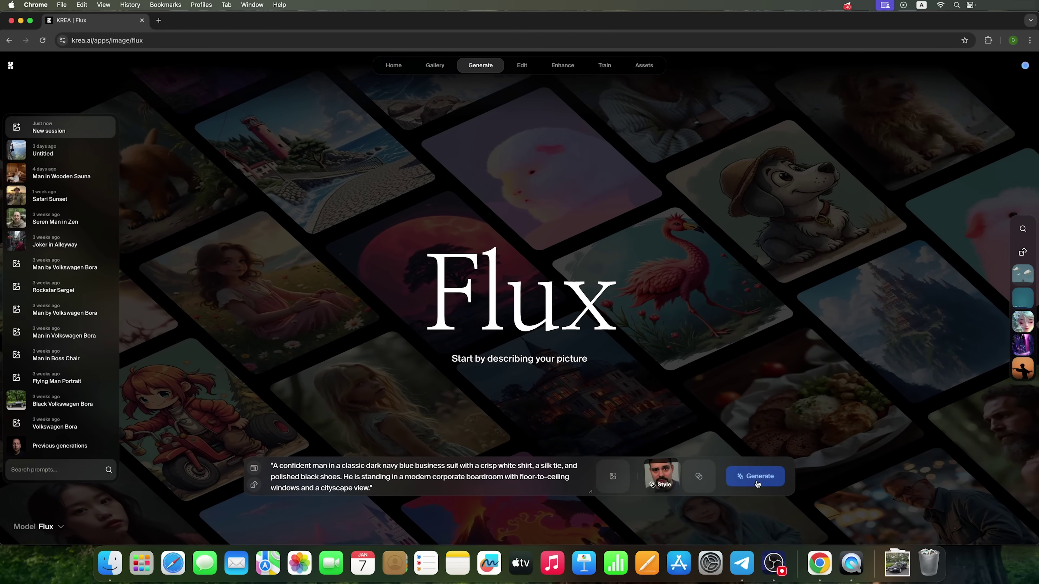
click(771, 480)
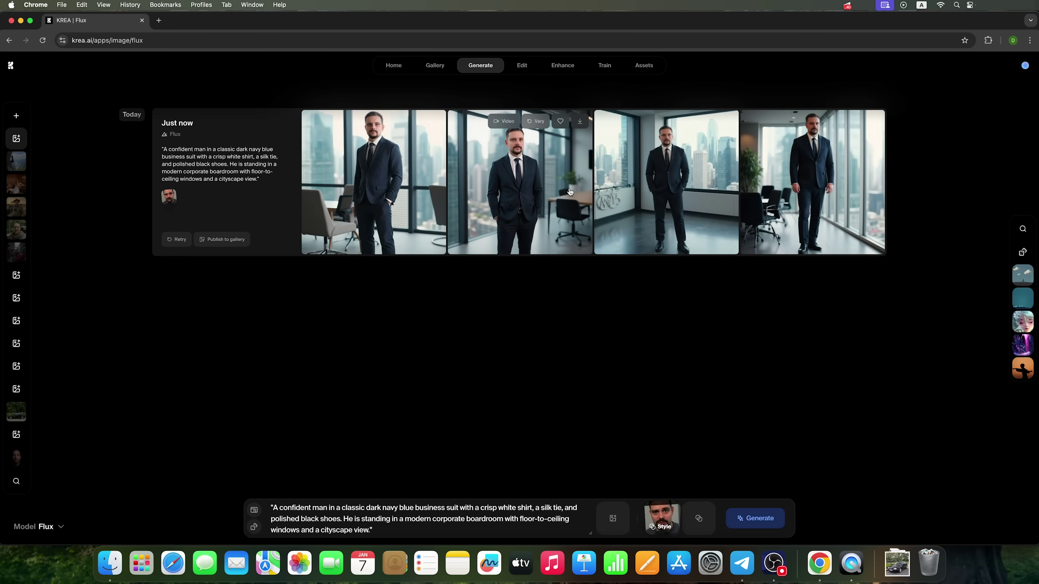
- Preview each of the four suited boardroom portraits enlarged
click(538, 189)
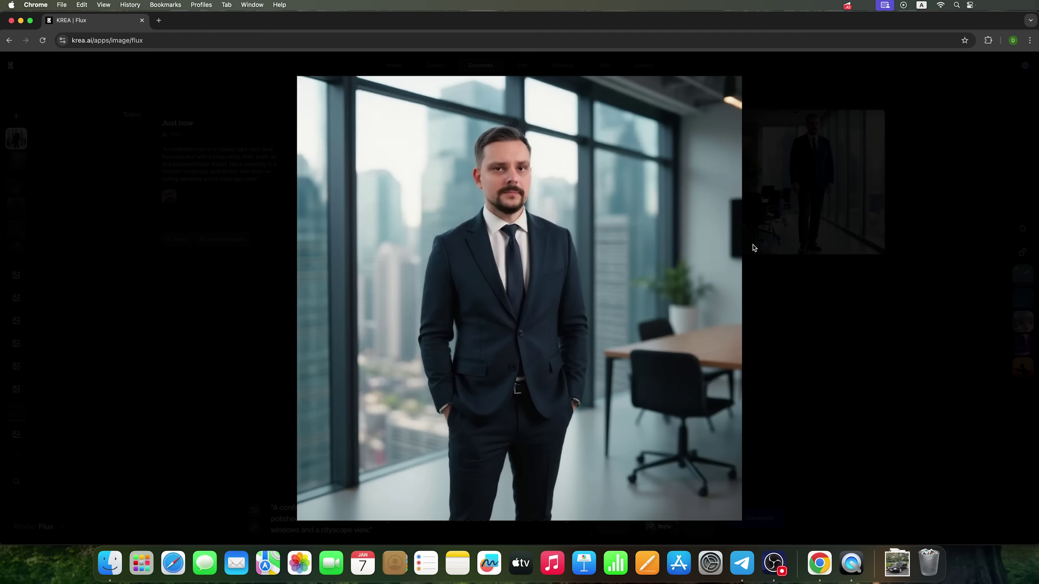
click(791, 256)
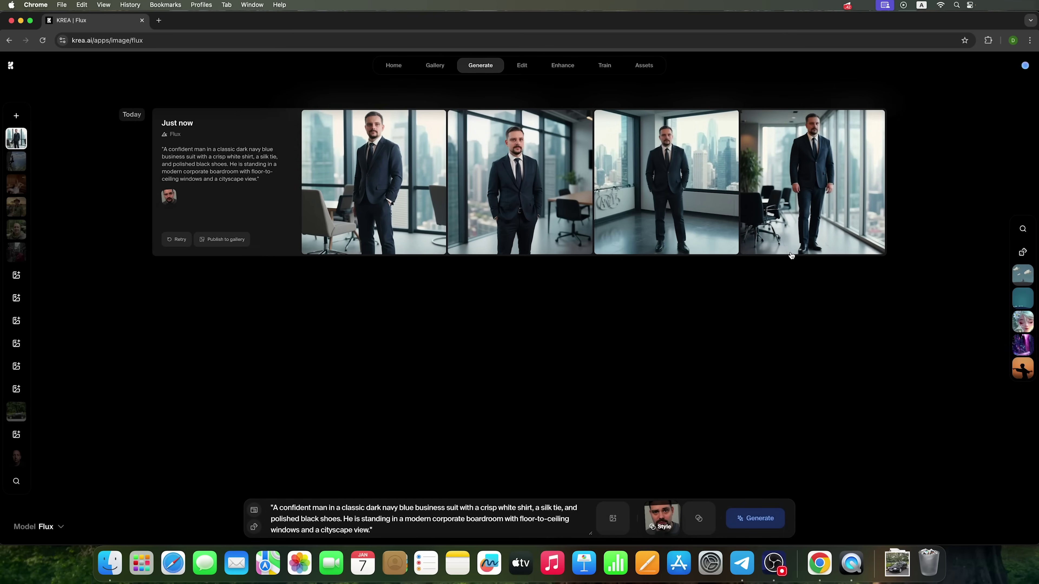
click(794, 217)
click(798, 305)
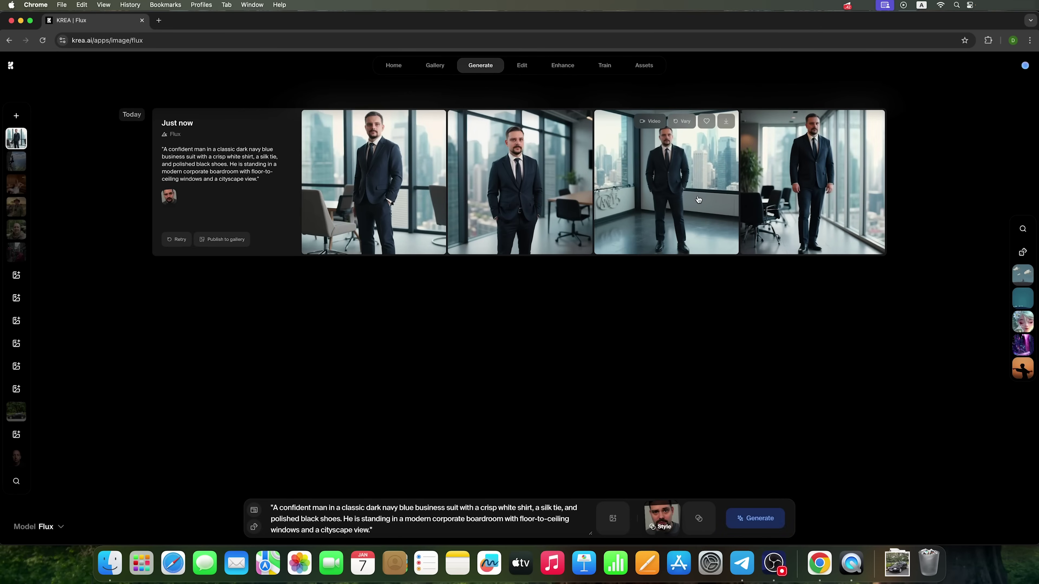
click(702, 225)
click(801, 316)
click(400, 184)
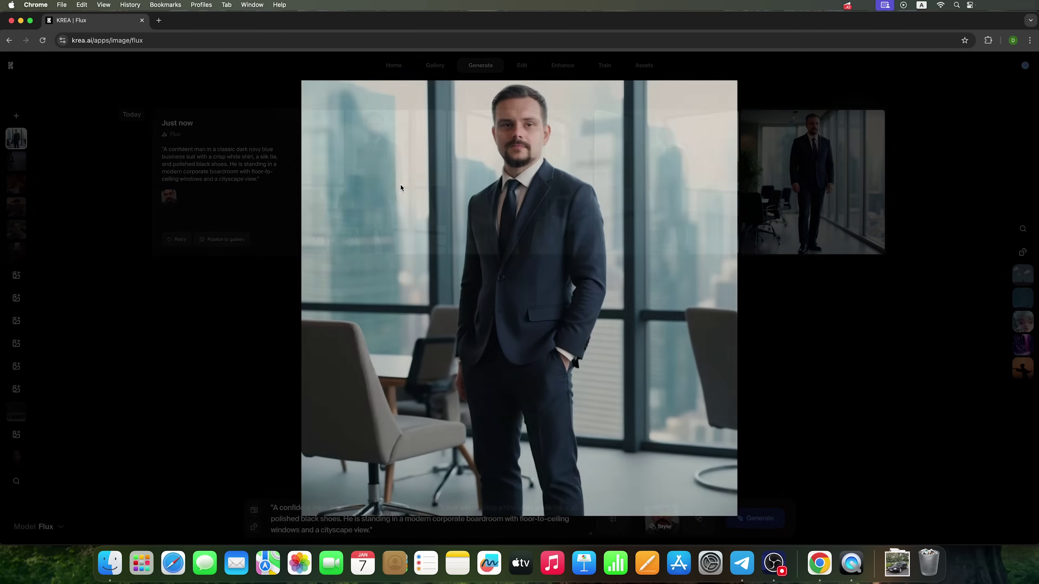
click(766, 283)
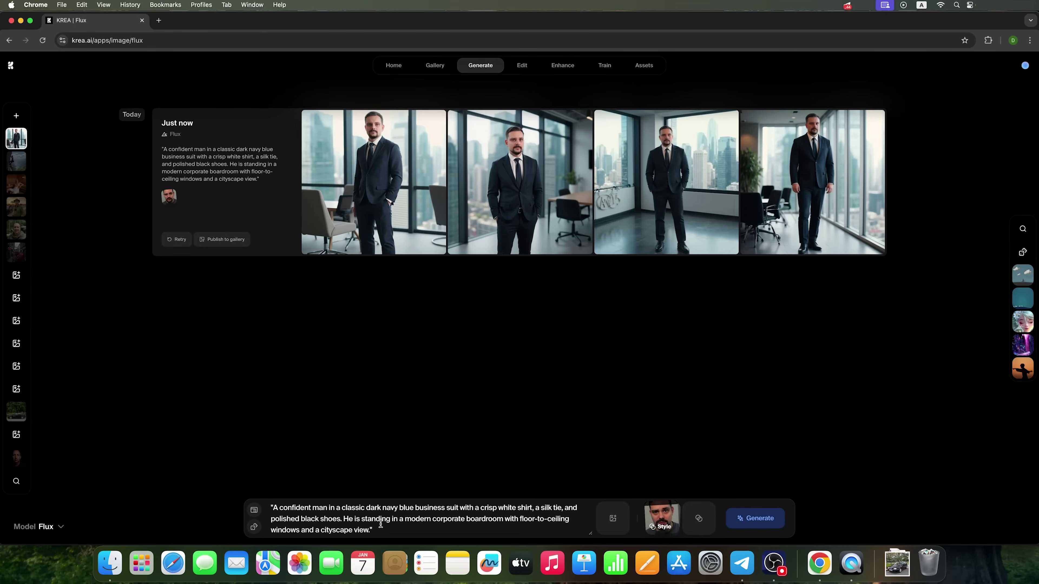
- Replace the prompt with the co-working entrepreneur prompt and preview the second result
key(super+a)
text("A young entrepreneur in a casual but professional outfit: tailored blazer, turtleneck, slim-fit chinos, and clean white sneakers. The background is a vibrant co-working space with modern decor.")
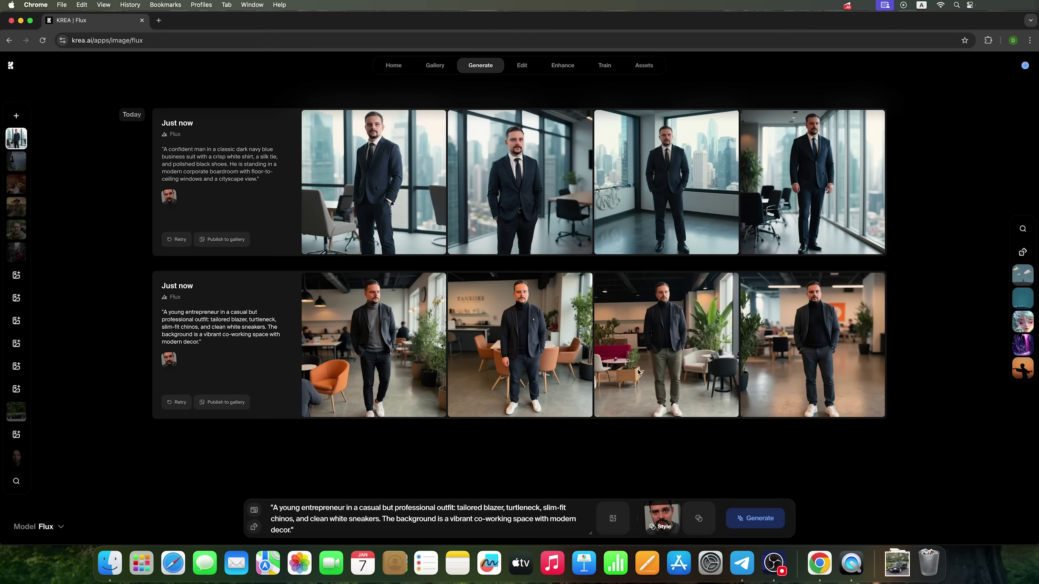
mouse_move(638, 373)
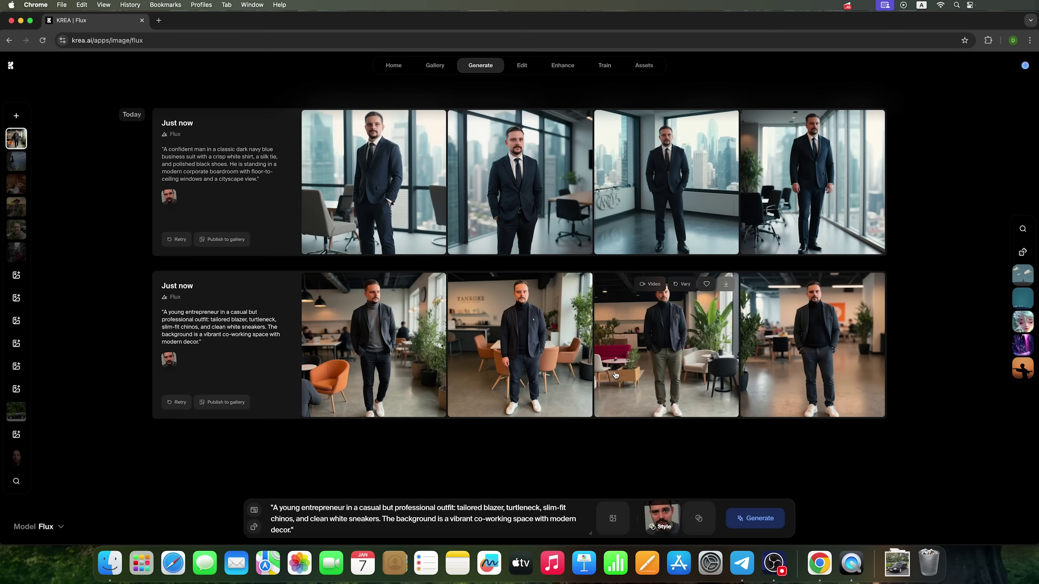
click(527, 340)
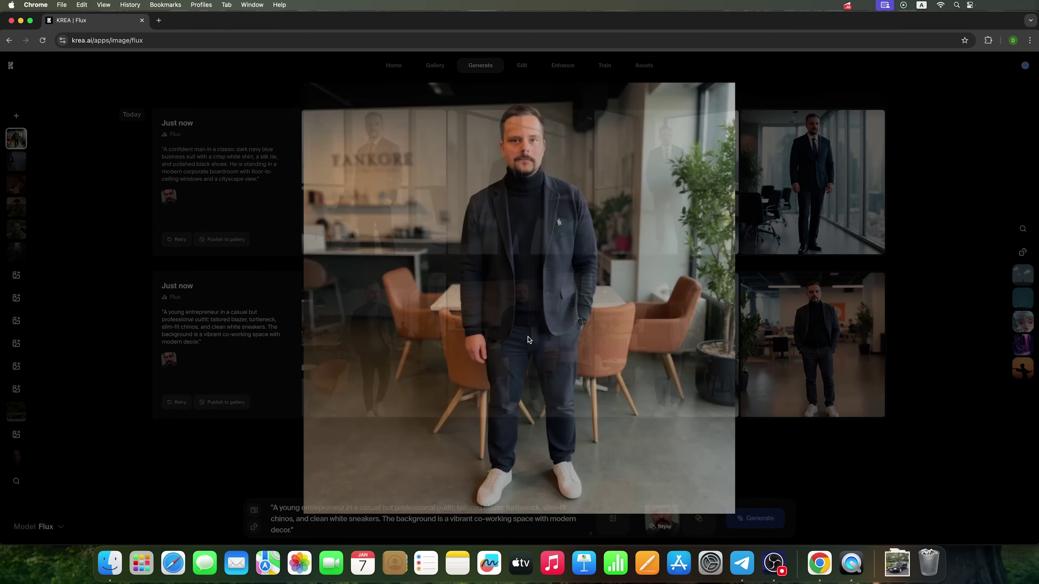
click(767, 336)
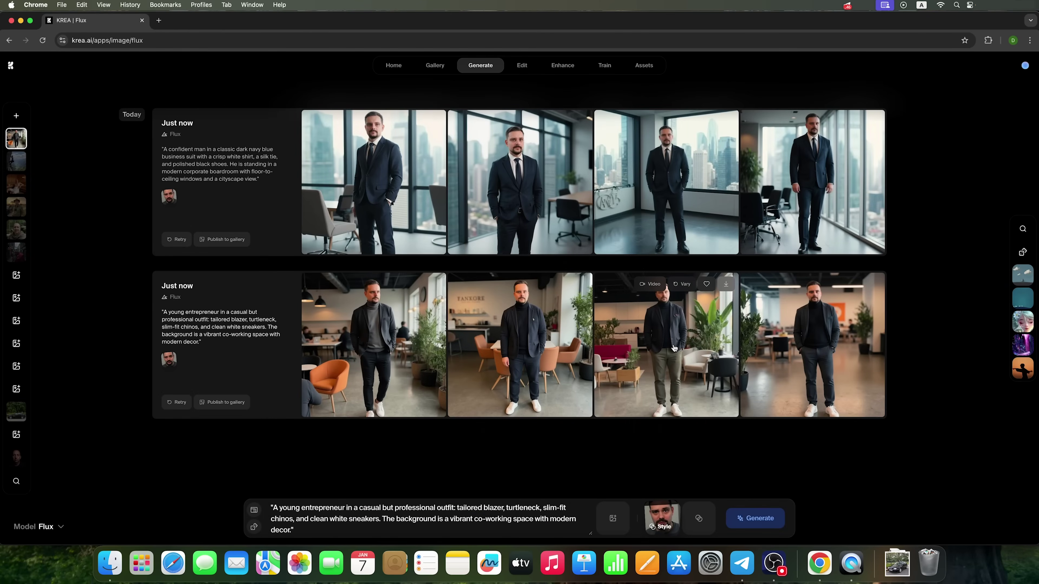
- Save the third co-working image to Downloads as img
click(684, 347)
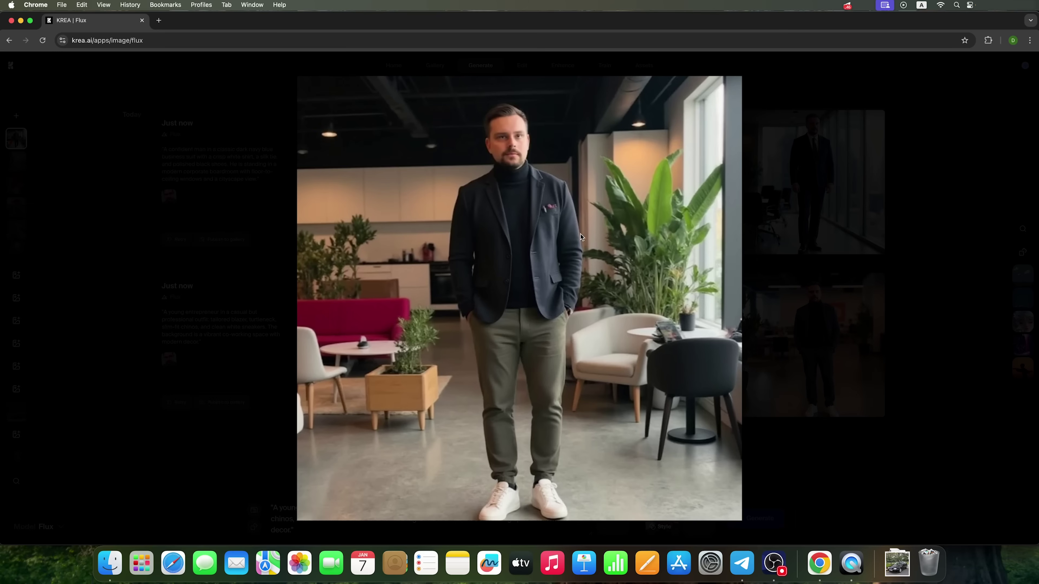
right_click(656, 170)
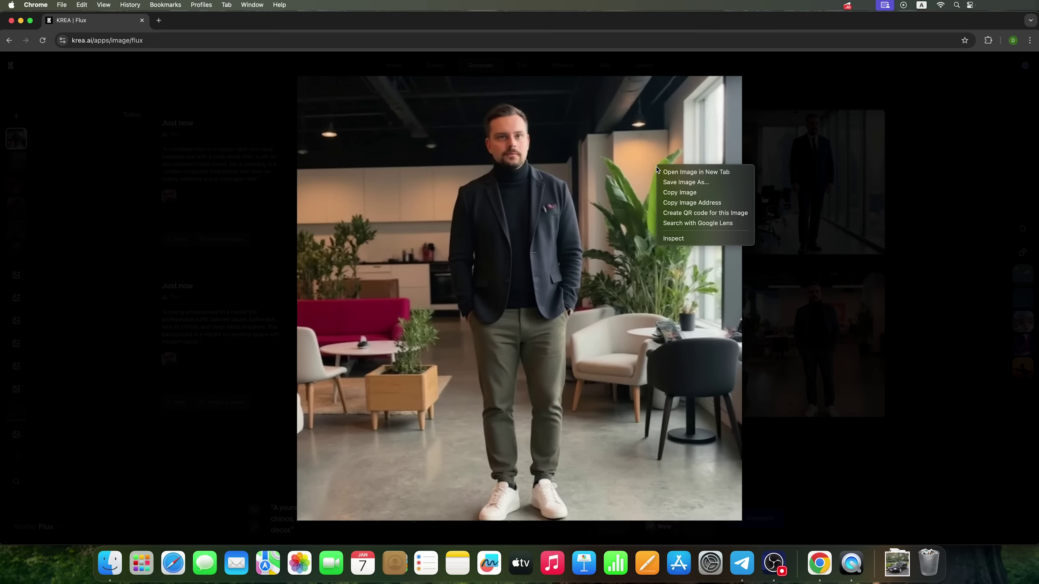
click(675, 181)
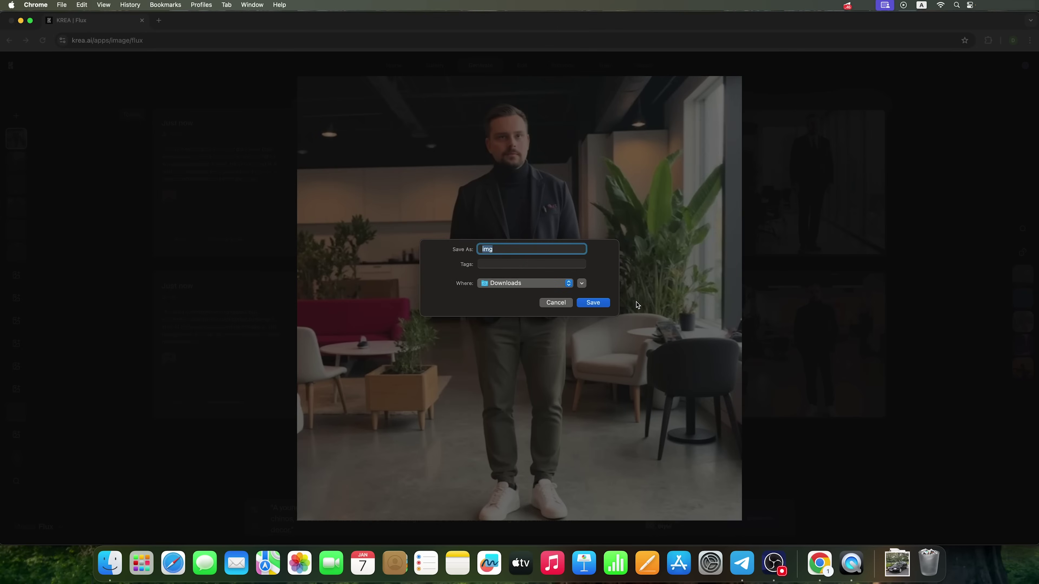
click(604, 303)
click(780, 297)
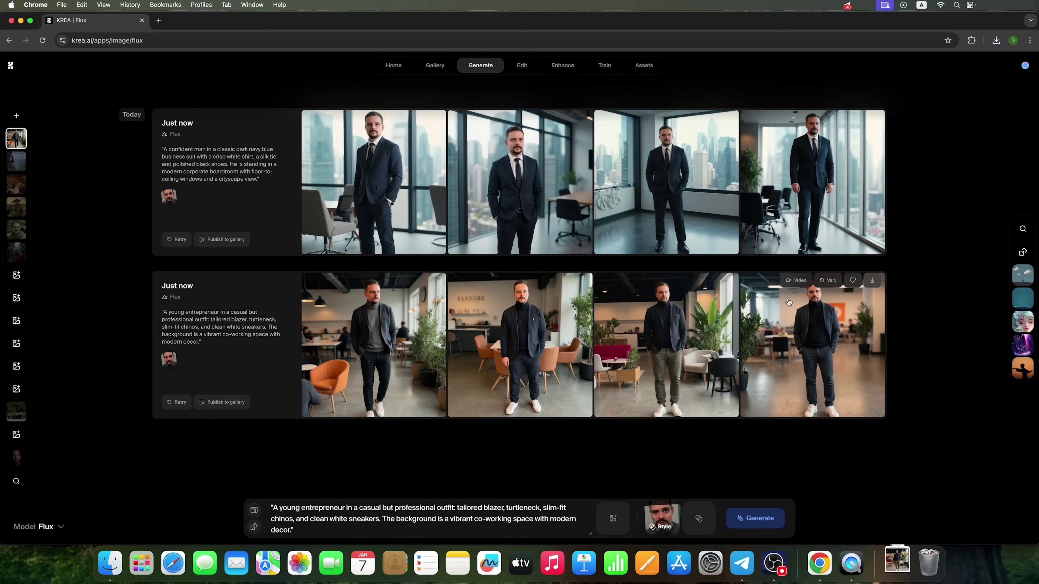
- Preview the fourth and first co-working images enlarged
click(763, 334)
click(782, 325)
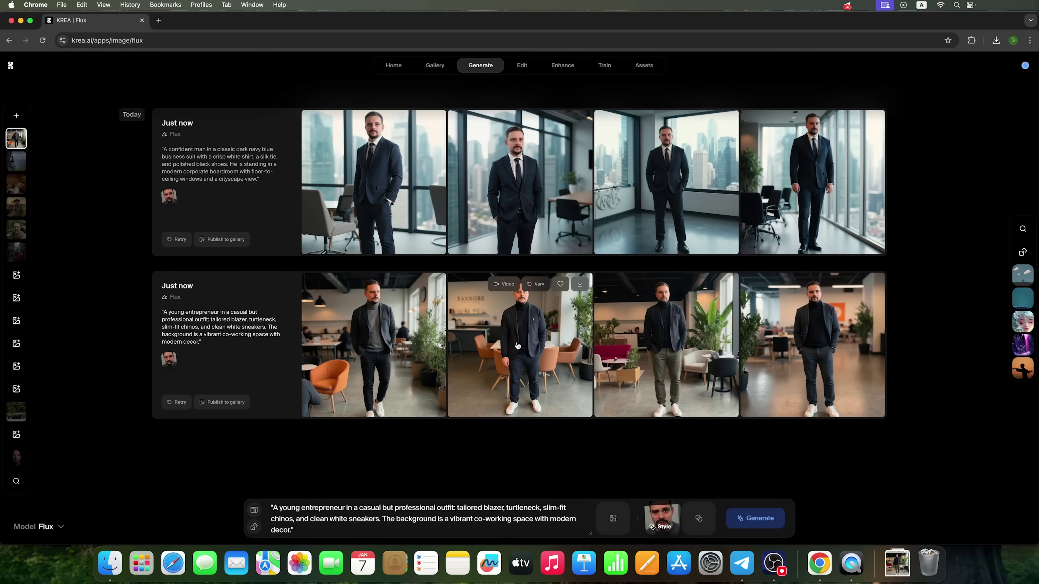
click(354, 346)
click(780, 334)
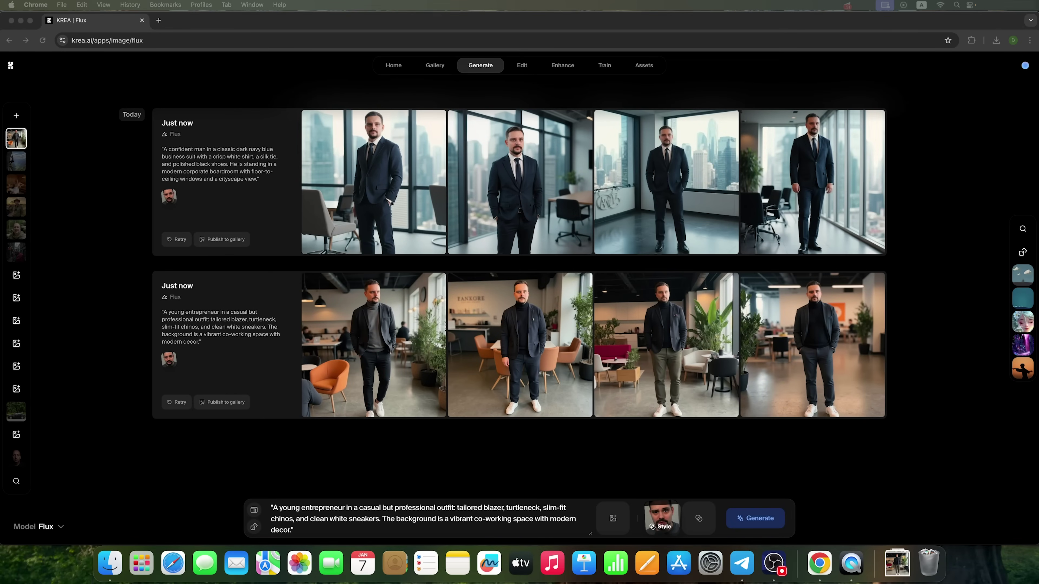
click(382, 529)
key(super+a)
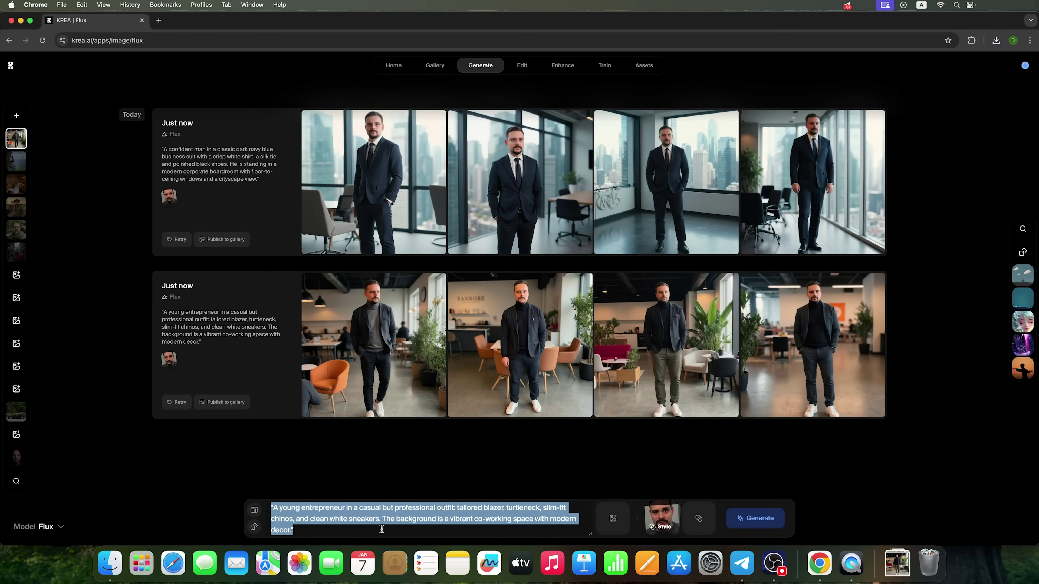
text("A businessman wearing a stylish winter coat, scarf, and leather gloves, standing near a luxury ski lodge. He is holding a steaming cup of coffee while admiring the snowy mountain peaks in the background.")
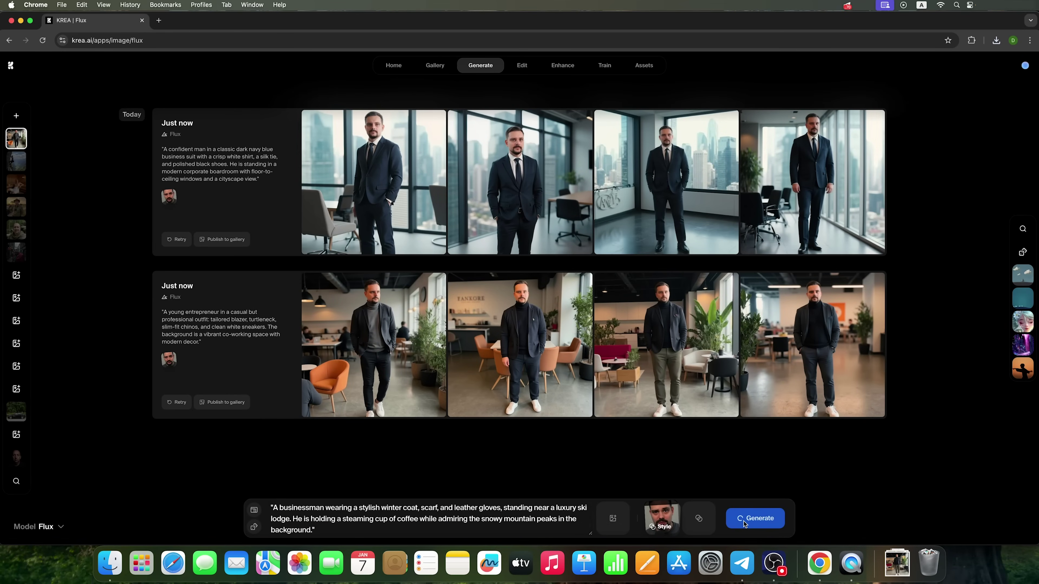
click(741, 523)
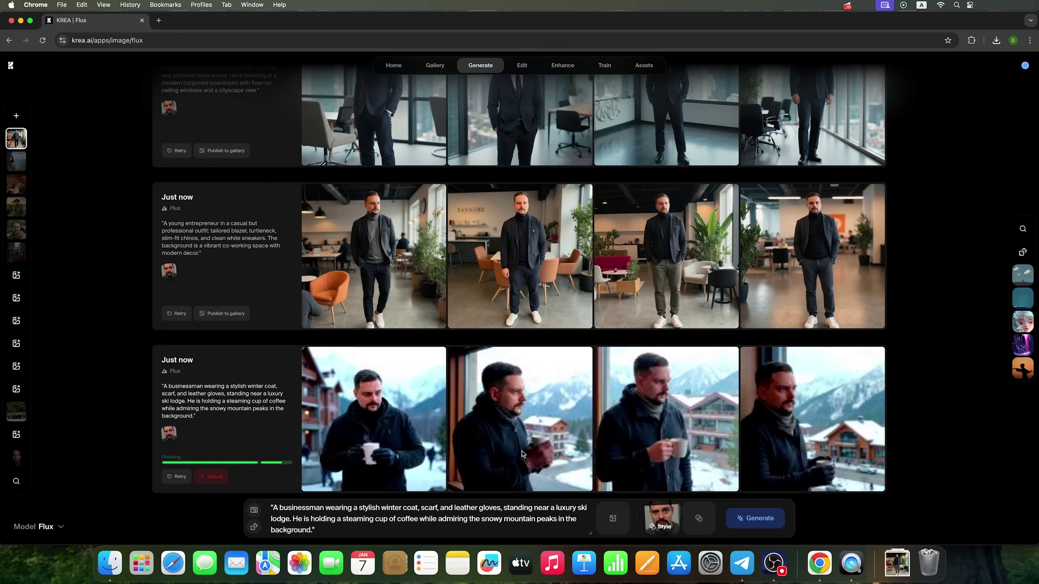
click(384, 436)
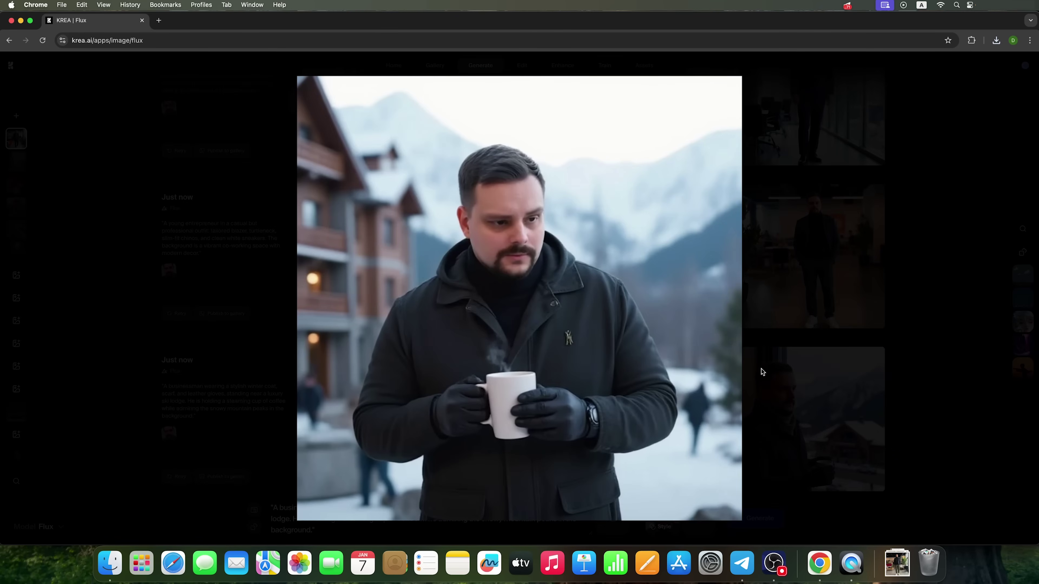
click(779, 372)
click(526, 416)
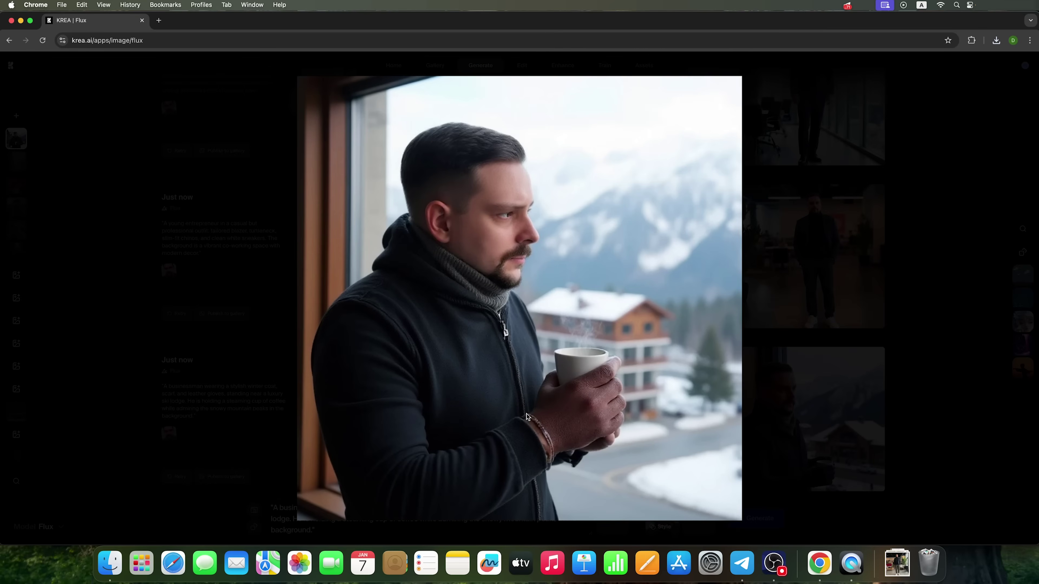
click(854, 387)
click(696, 415)
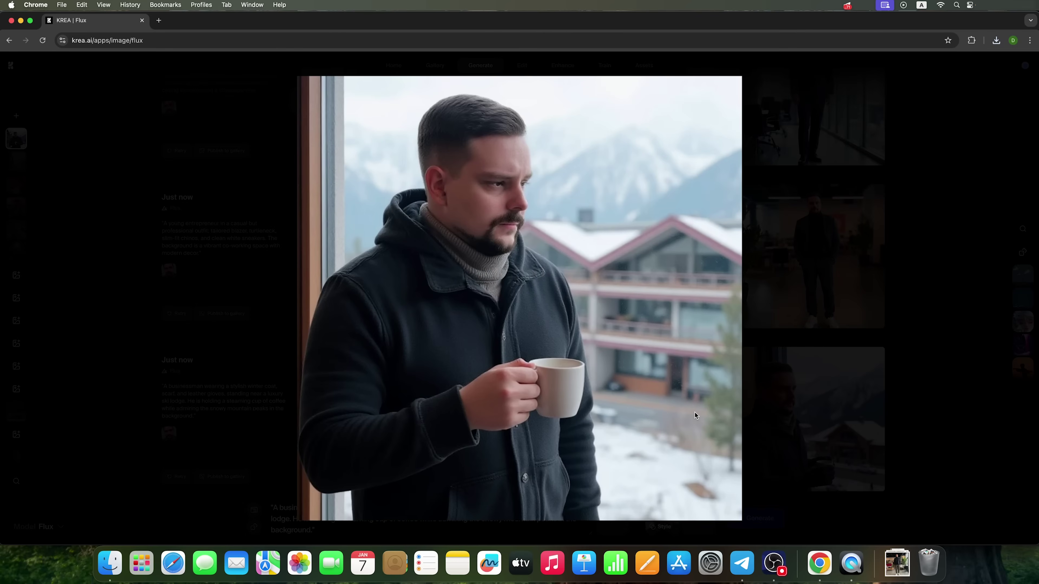
click(819, 405)
click(795, 428)
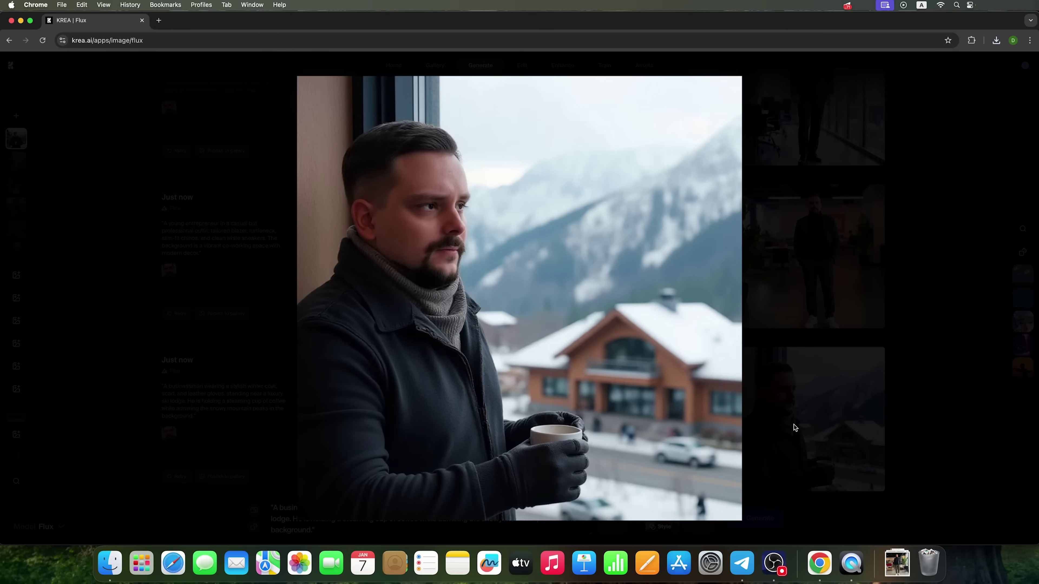
click(827, 400)
click(400, 433)
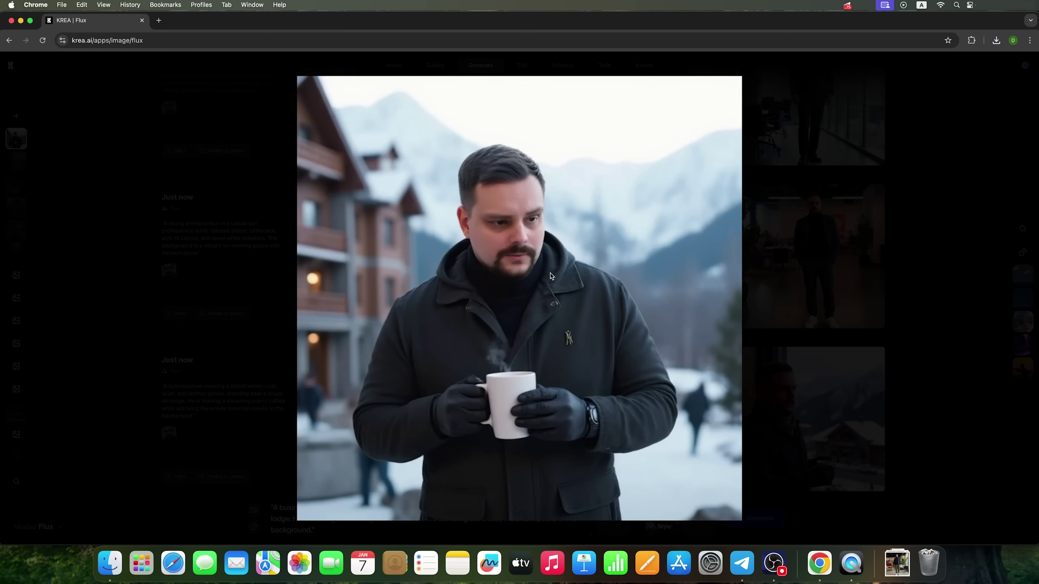
click(796, 388)
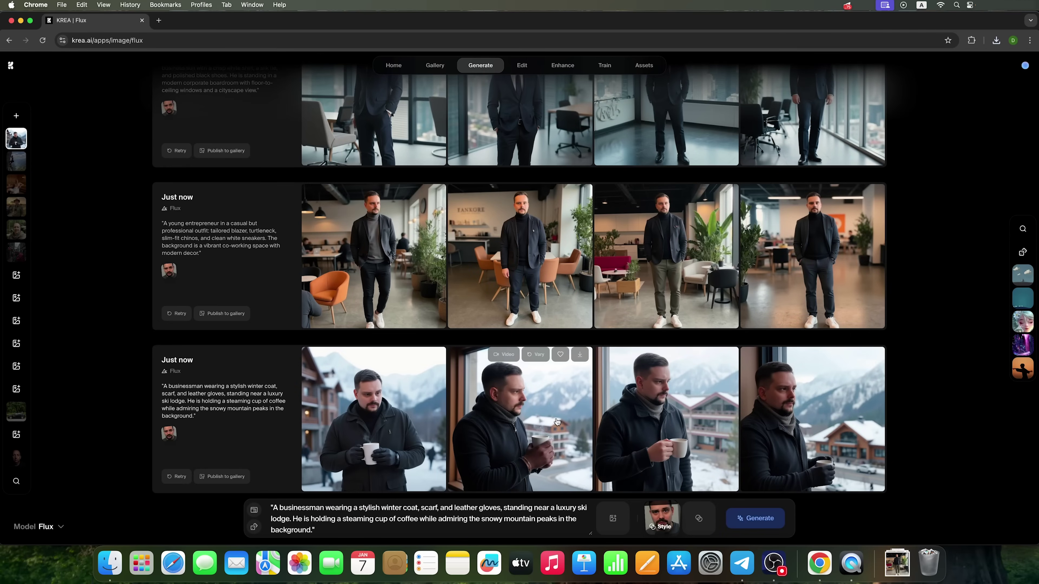
click(488, 437)
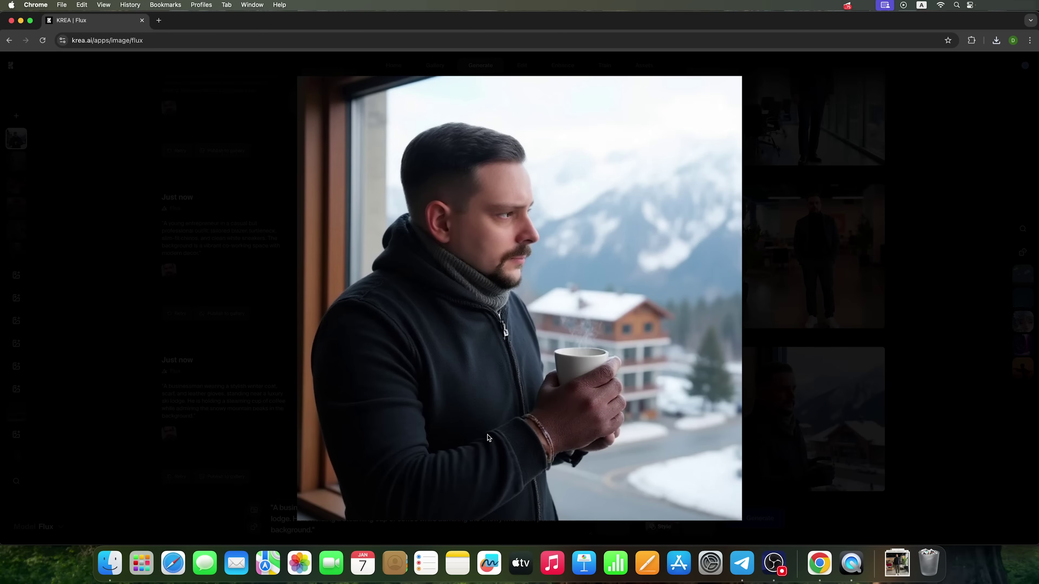
click(834, 383)
click(662, 429)
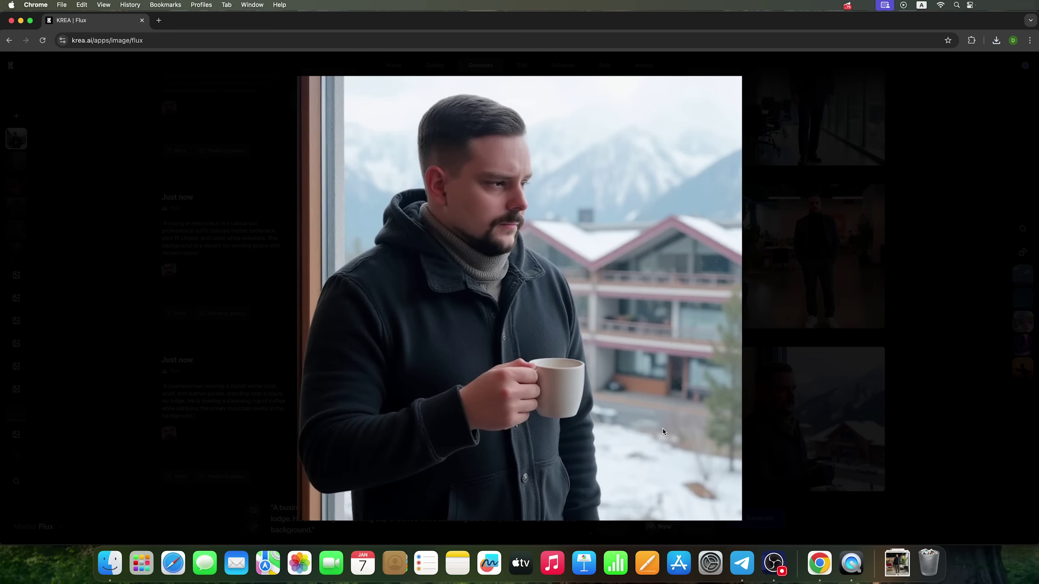
click(806, 399)
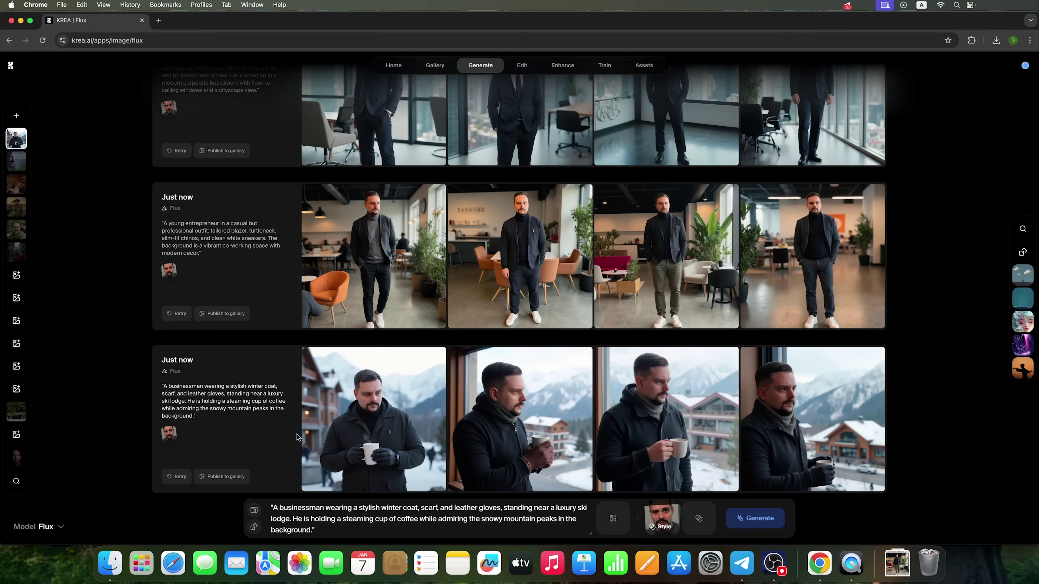
- Open the Editor and drag img.webp from Downloads onto its upload card
scroll(727, 343, up, 2)
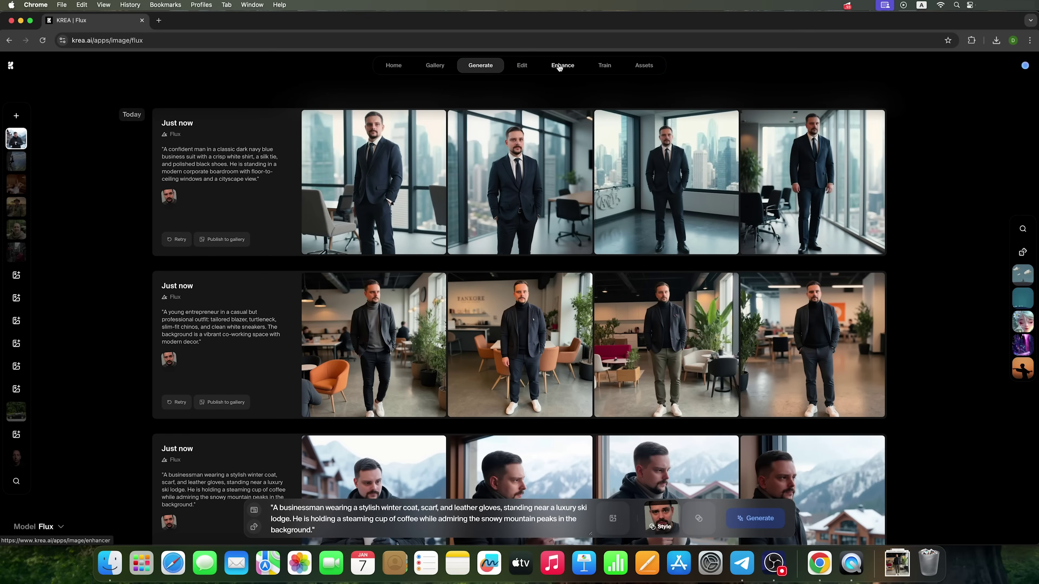
click(522, 67)
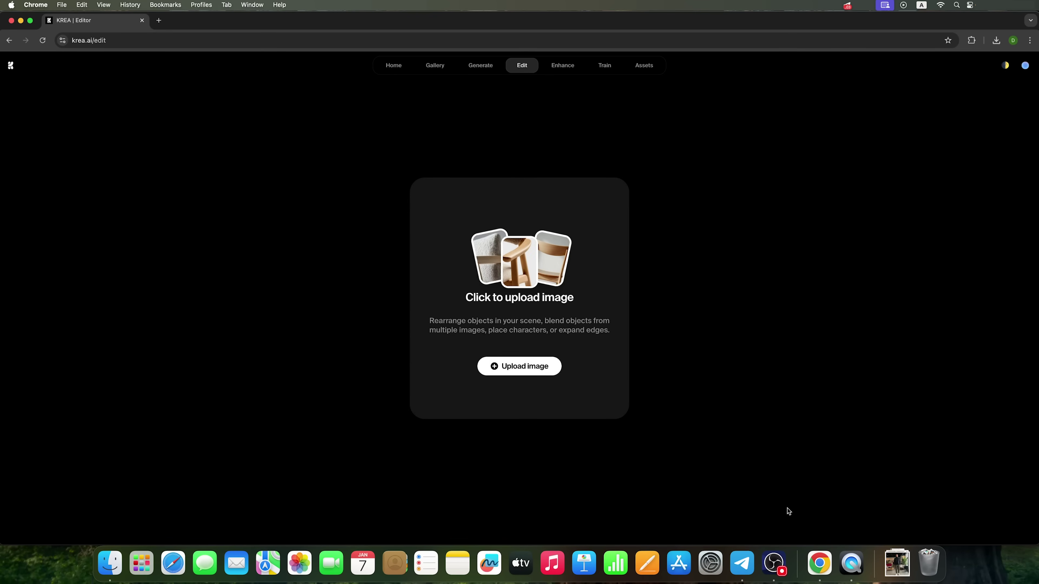
click(896, 563)
drag(903, 534, 554, 367)
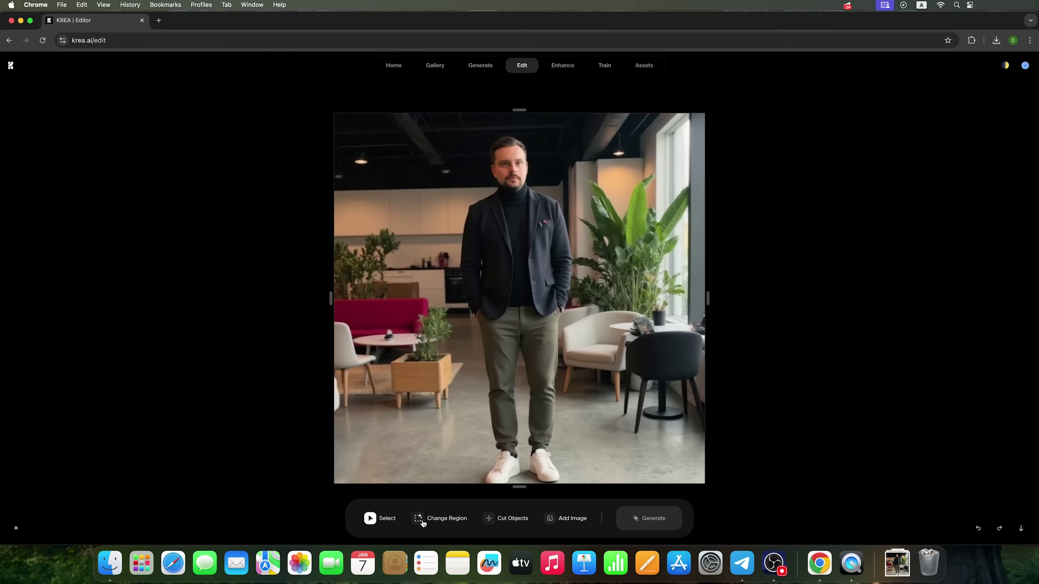
- Box the black chair at right with Change Region and describe it as 'sofa'
click(439, 519)
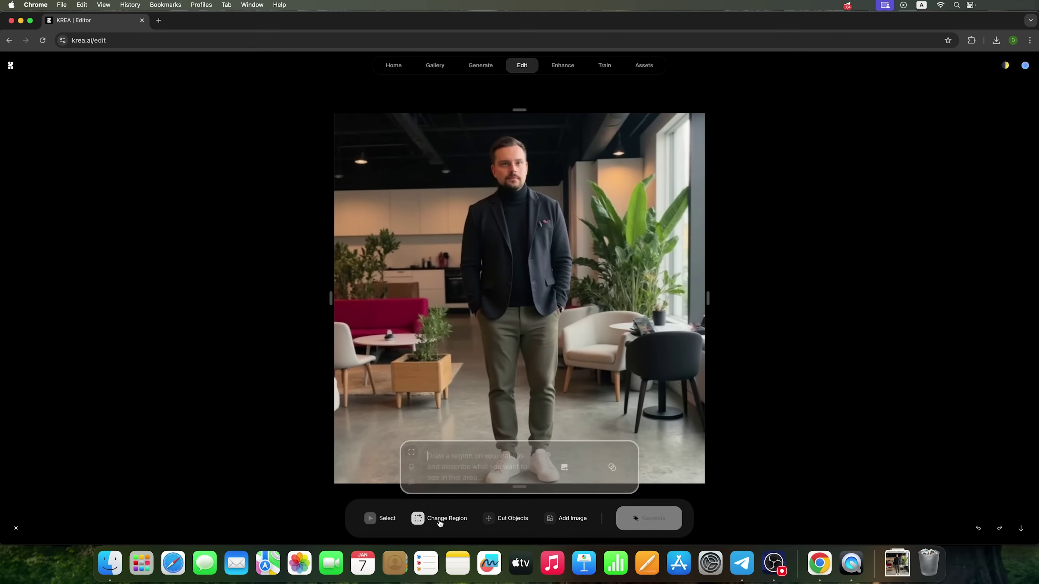
mouse_move(393, 382)
mouse_down()
mouse_move(459, 416)
mouse_move(412, 375)
mouse_move(426, 351)
mouse_move(608, 364)
mouse_move(678, 354)
mouse_move(707, 489)
mouse_move(713, 448)
mouse_up()
click(497, 462)
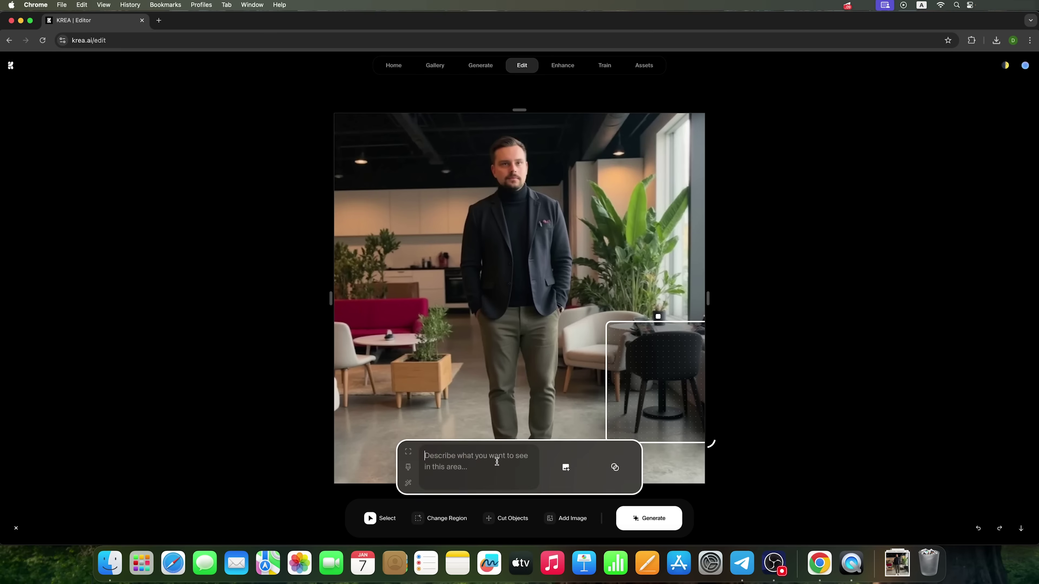
text(sofa)
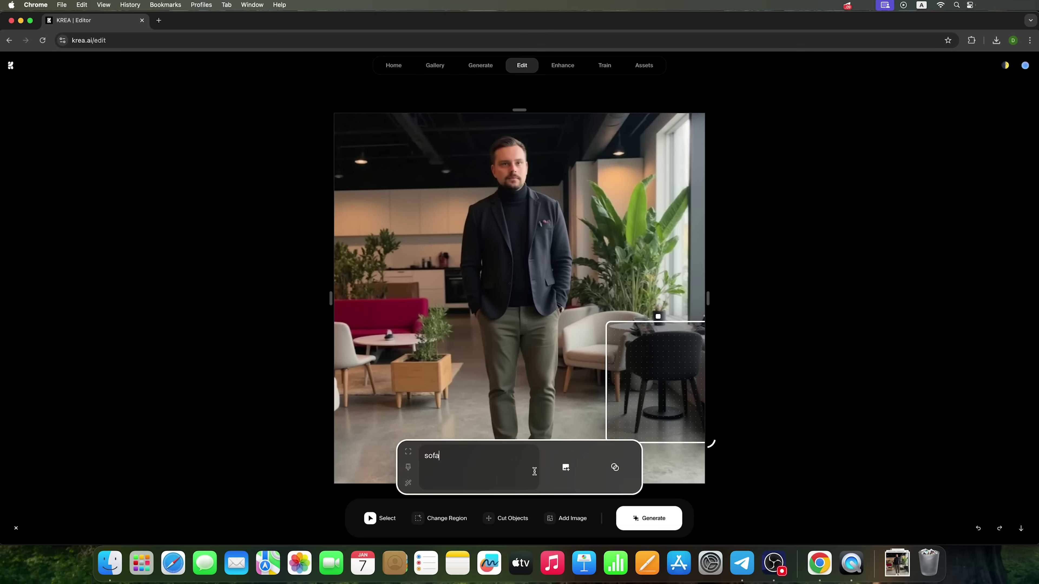
click(651, 490)
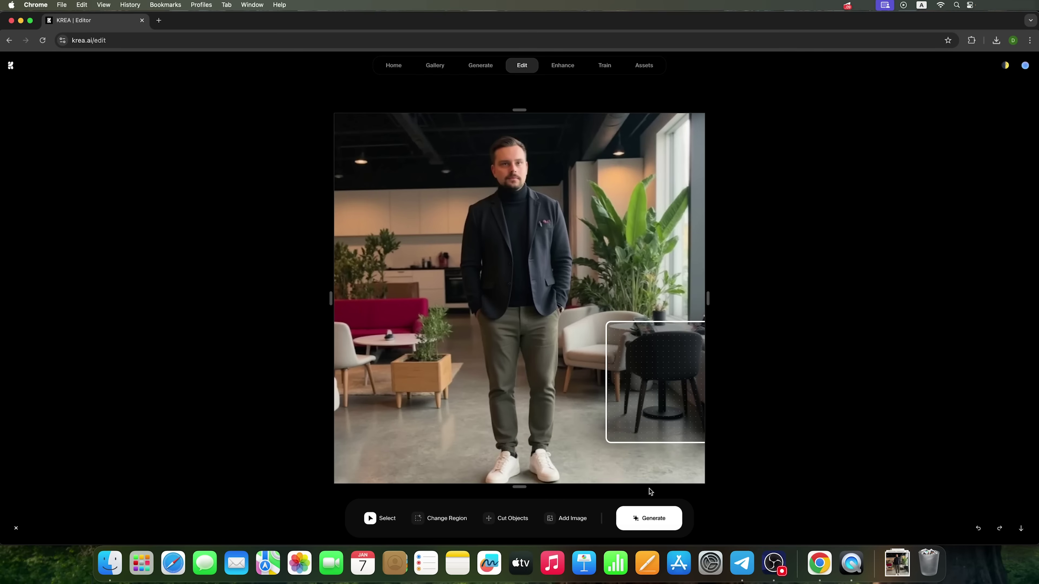
- Cut the tall window plant out as its own object
key(c)
click(626, 261)
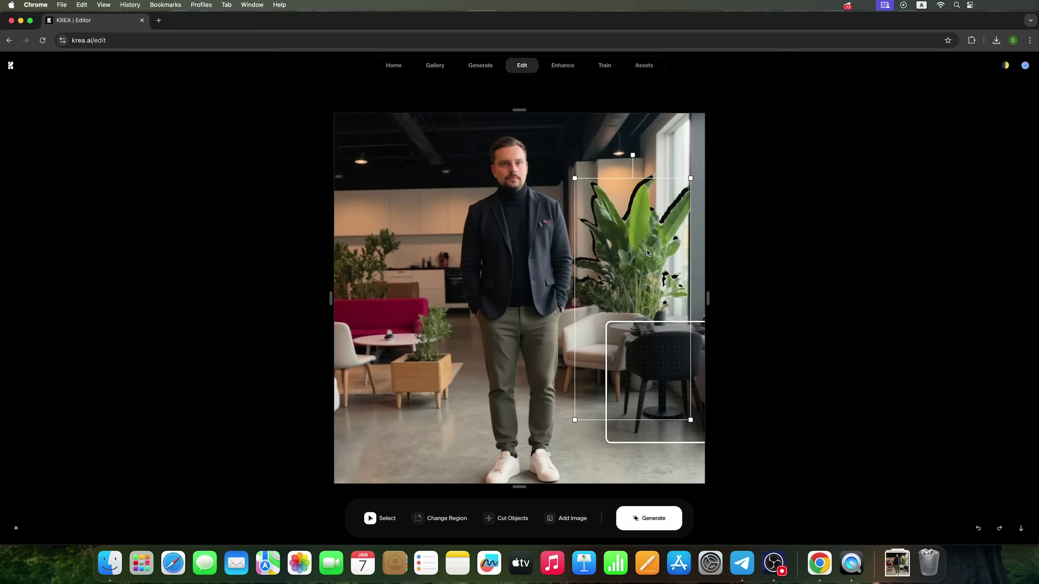
click(571, 519)
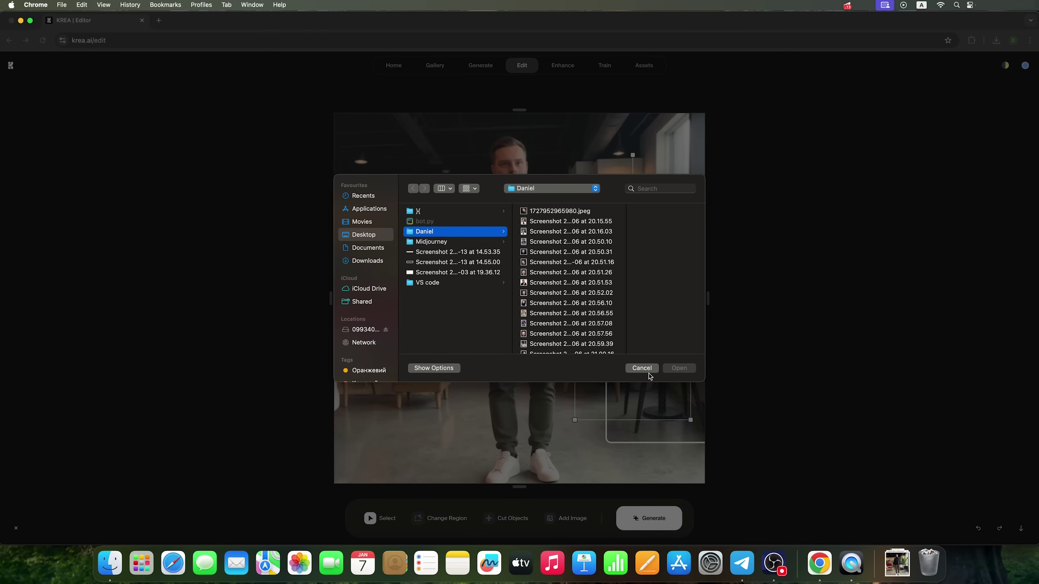
- Cancel adding an image, generate the sofa change, then regenerate the tall window plant
click(641, 367)
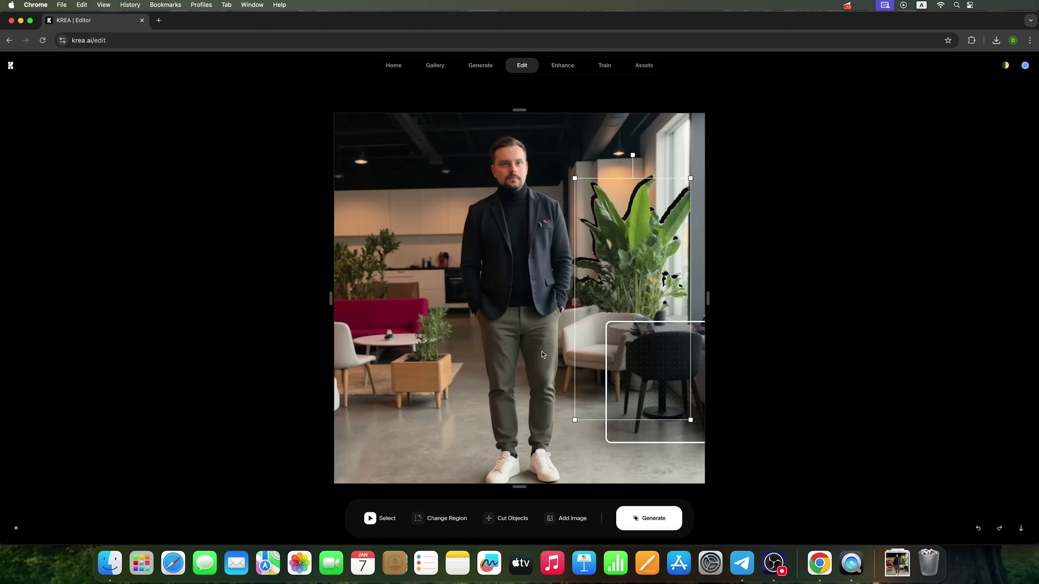
click(648, 519)
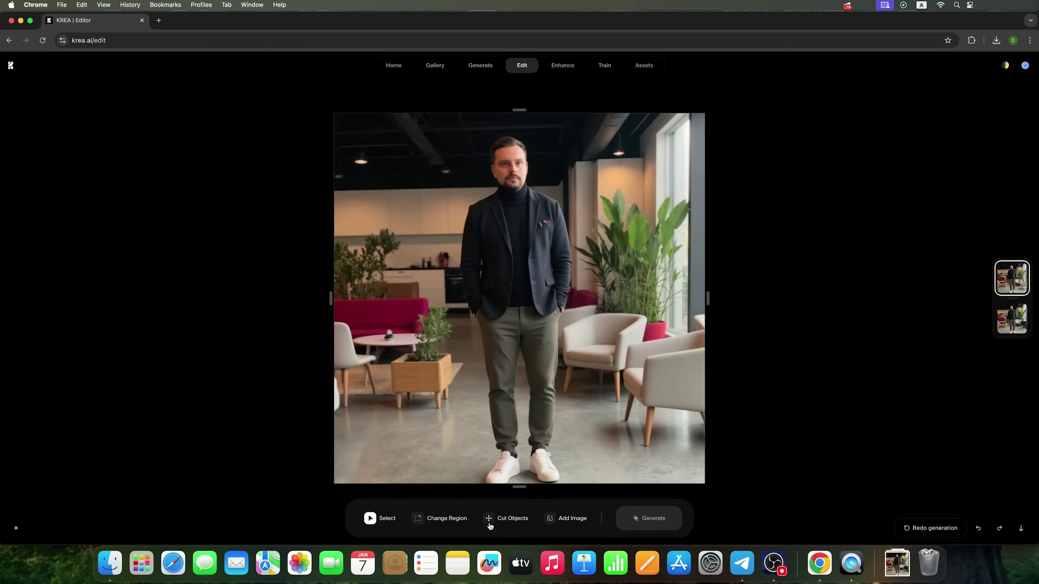
click(501, 519)
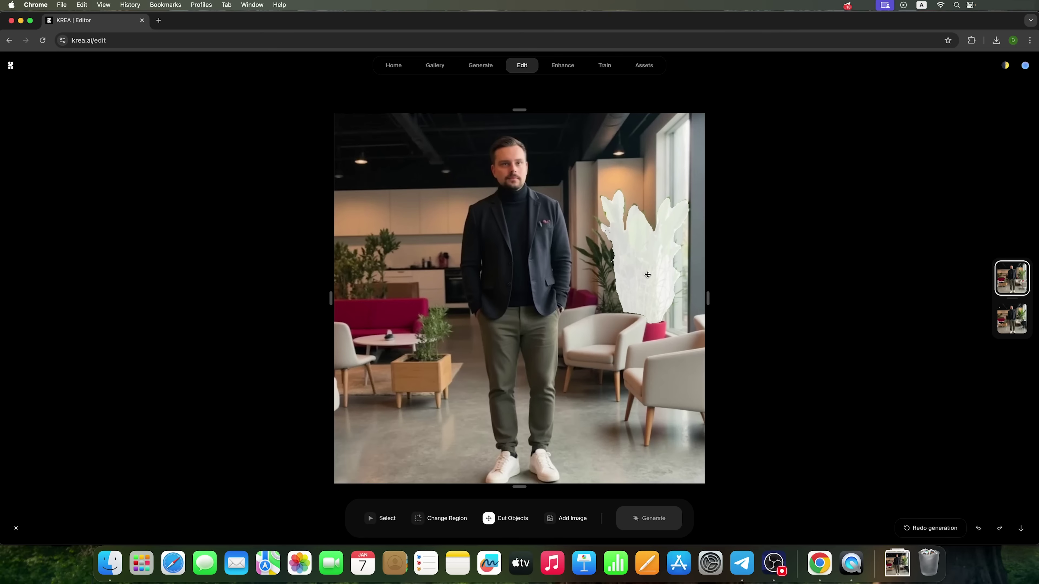
click(662, 249)
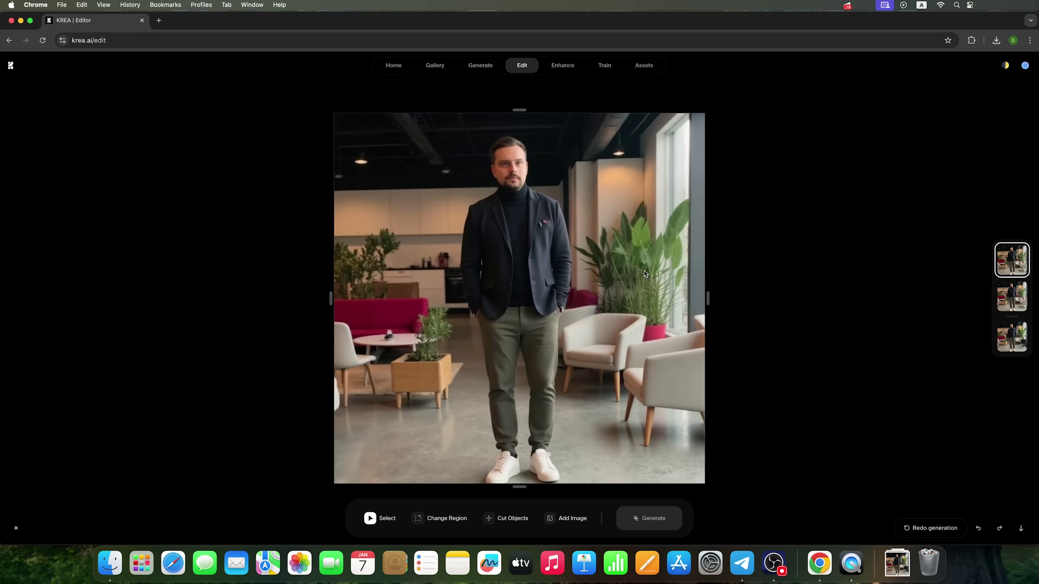
- Add the black Volkswagen photo onto the editor canvas
click(568, 518)
click(427, 232)
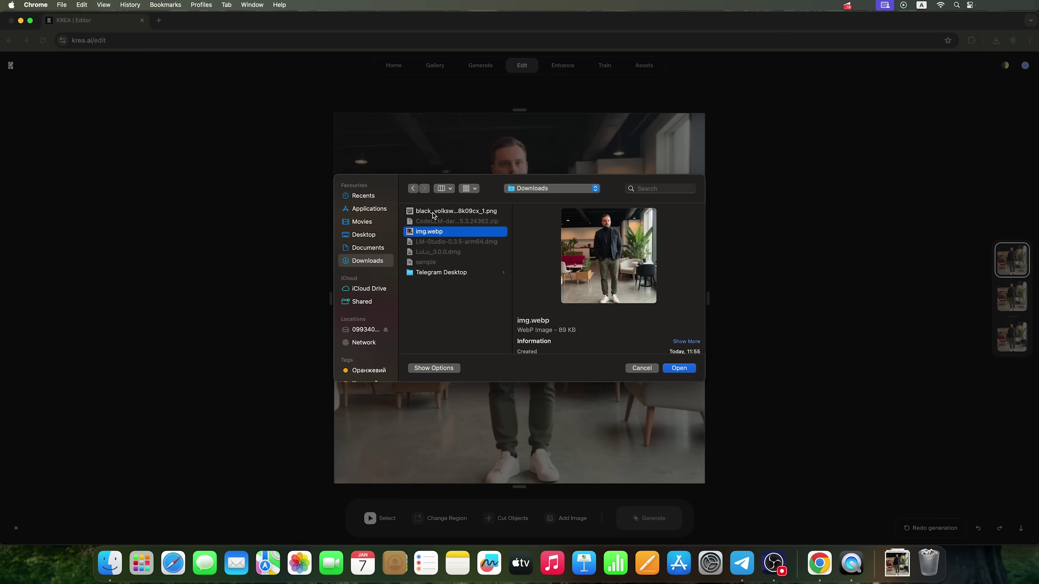
click(434, 212)
click(679, 367)
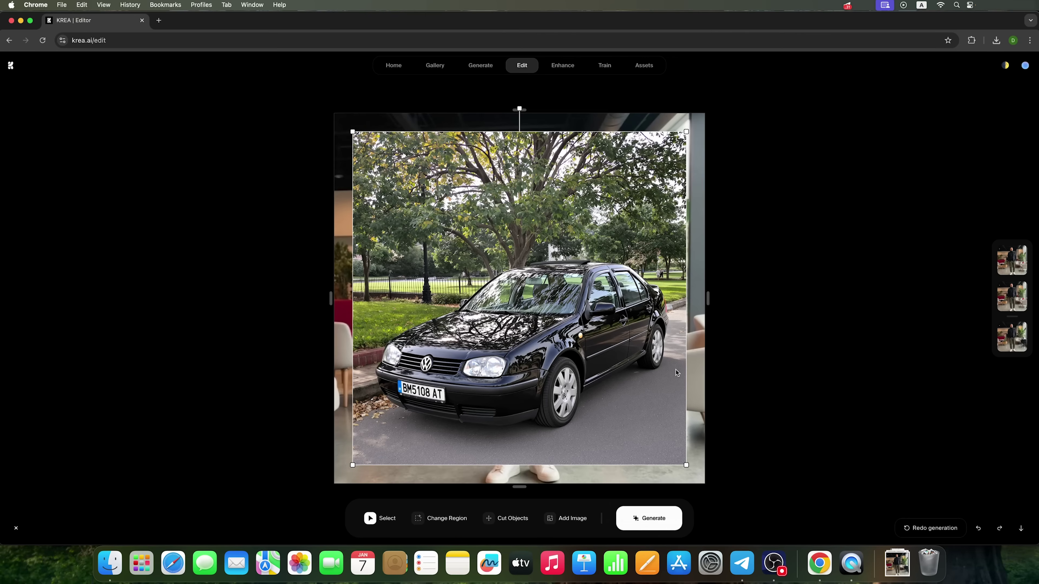
- Shrink the car into the bottom-left corner and generate to blend it in
drag(685, 467, 461, 239)
drag(430, 201, 413, 446)
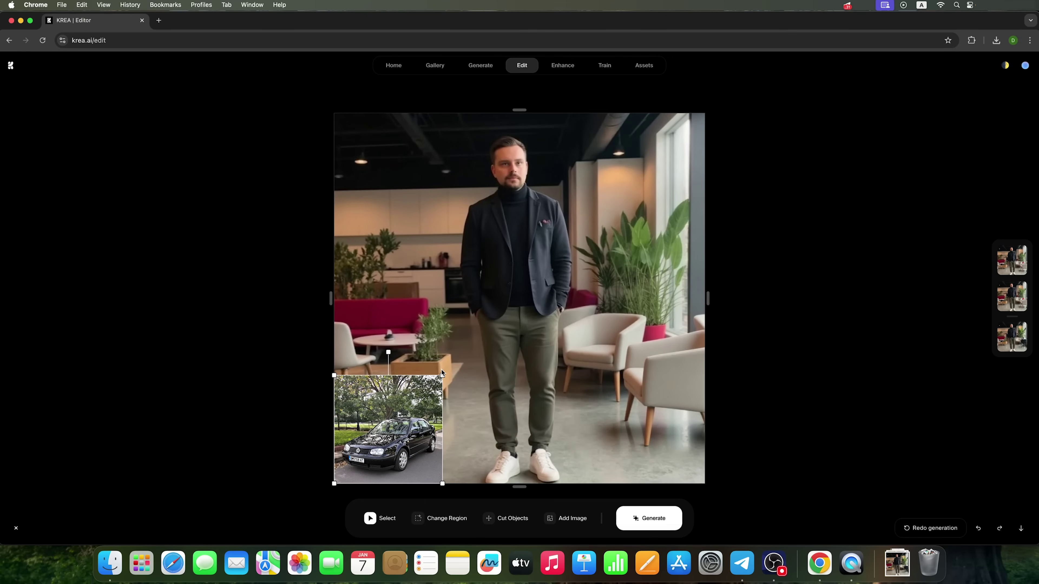
drag(435, 384, 435, 382)
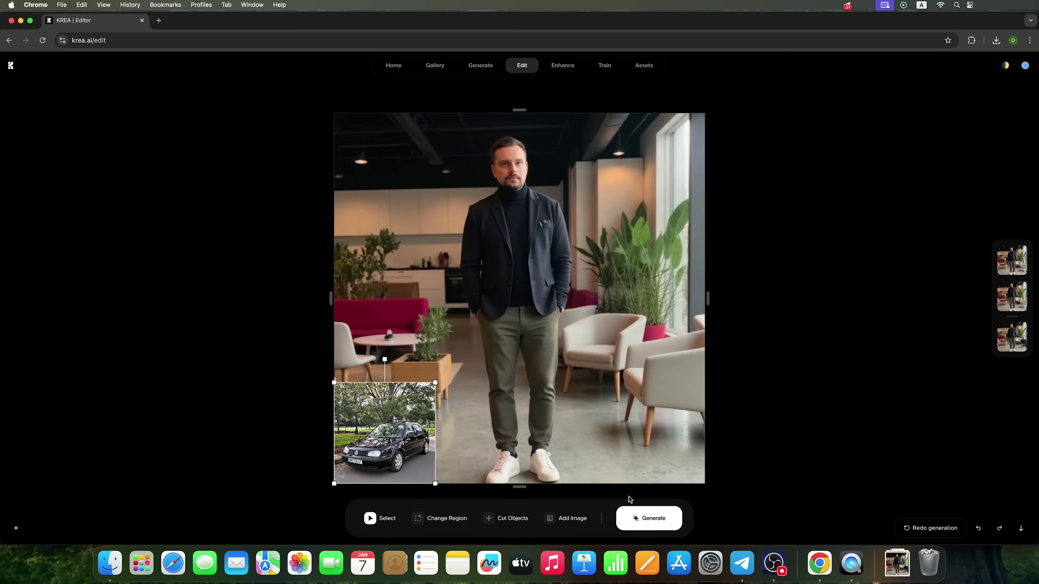
click(647, 518)
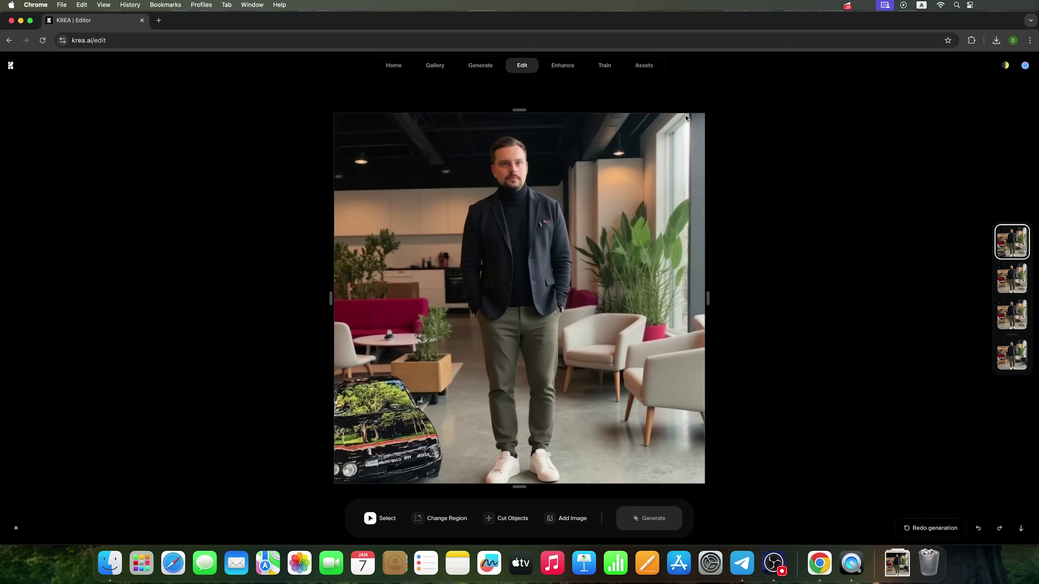
- Return to the KREA home page and browse the Flux, Video, Realtime and Enhancer cards
click(400, 68)
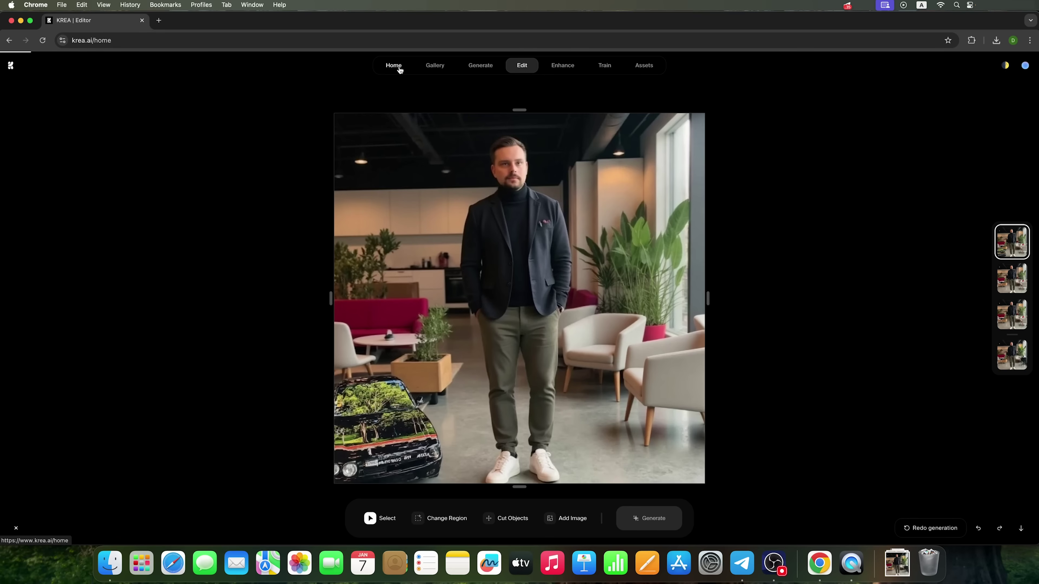
scroll(576, 222, down, 2)
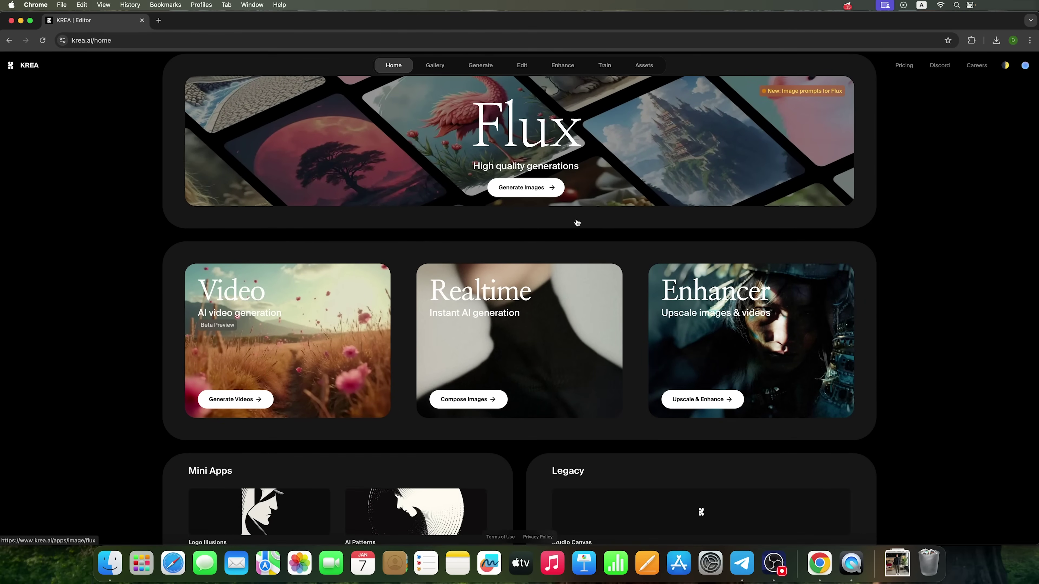
scroll(576, 222, up, 2)
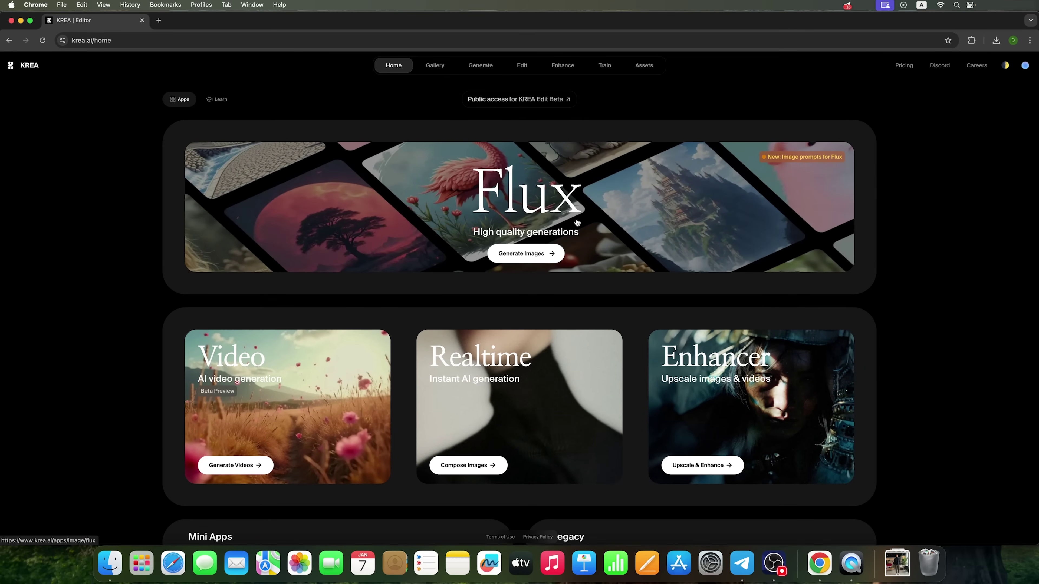
scroll(586, 224, down, 1)
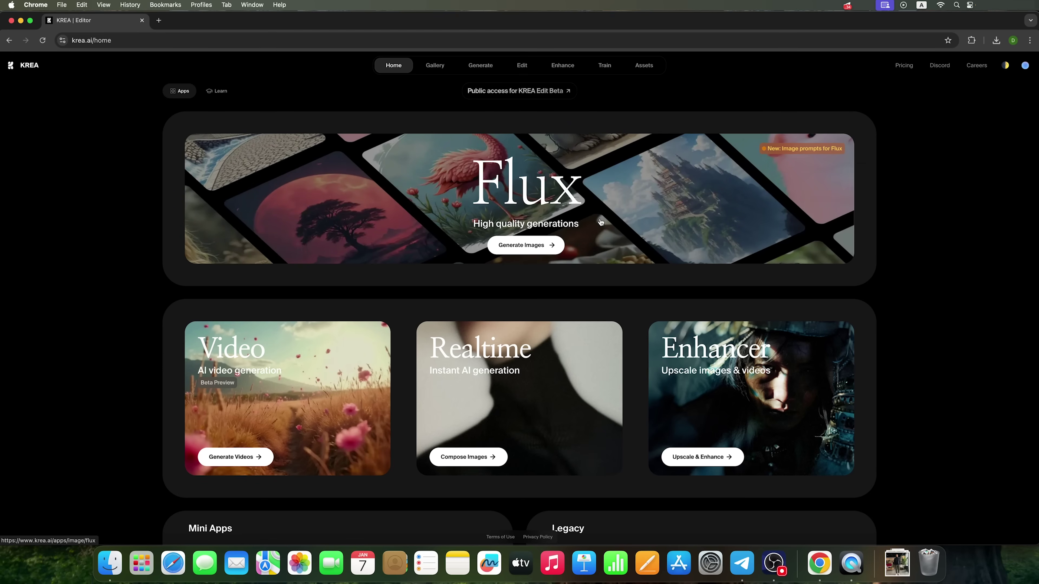
scroll(599, 218, down, 4)
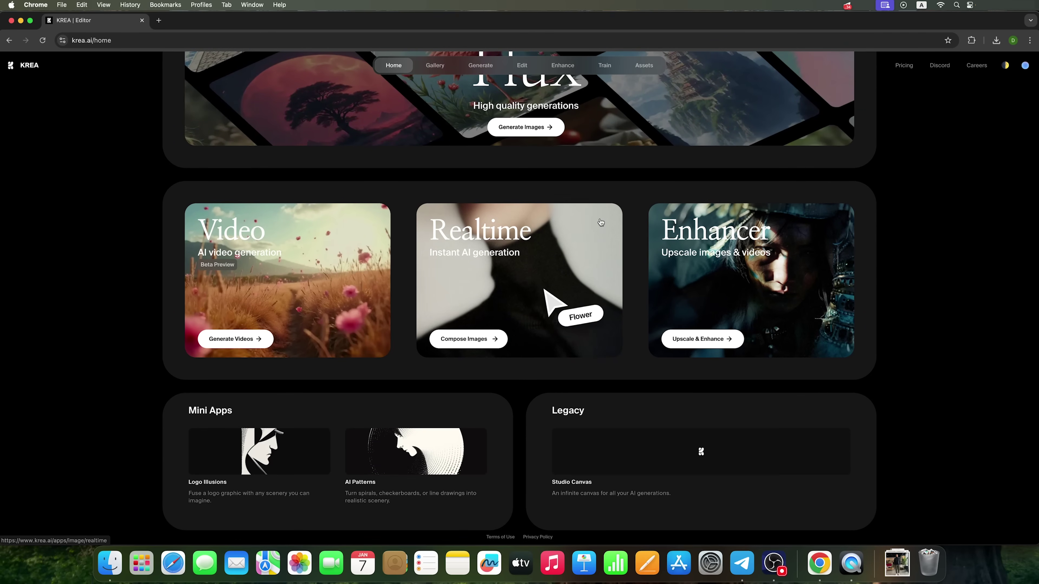
scroll(604, 209, up, 4)
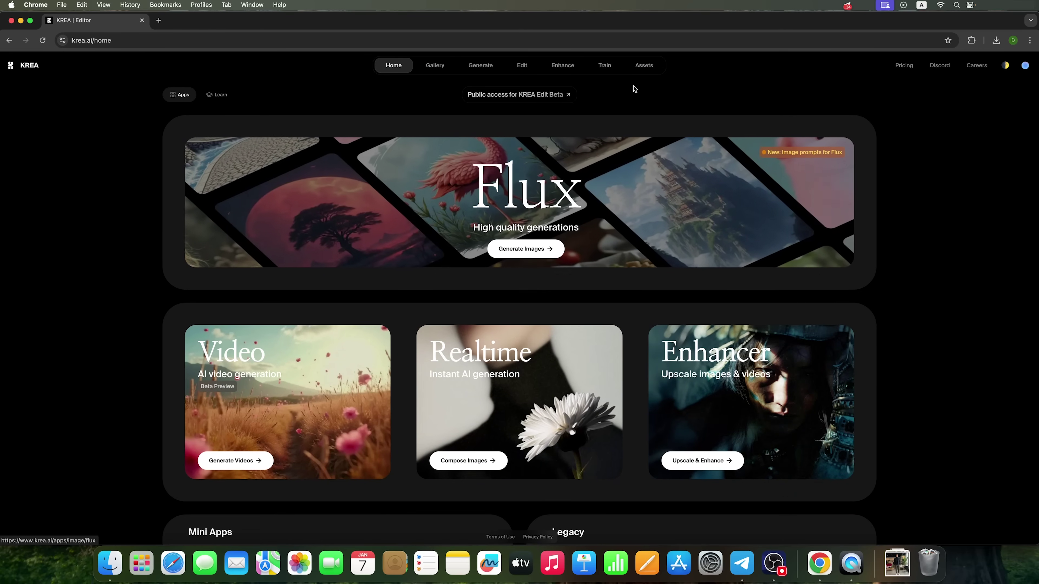